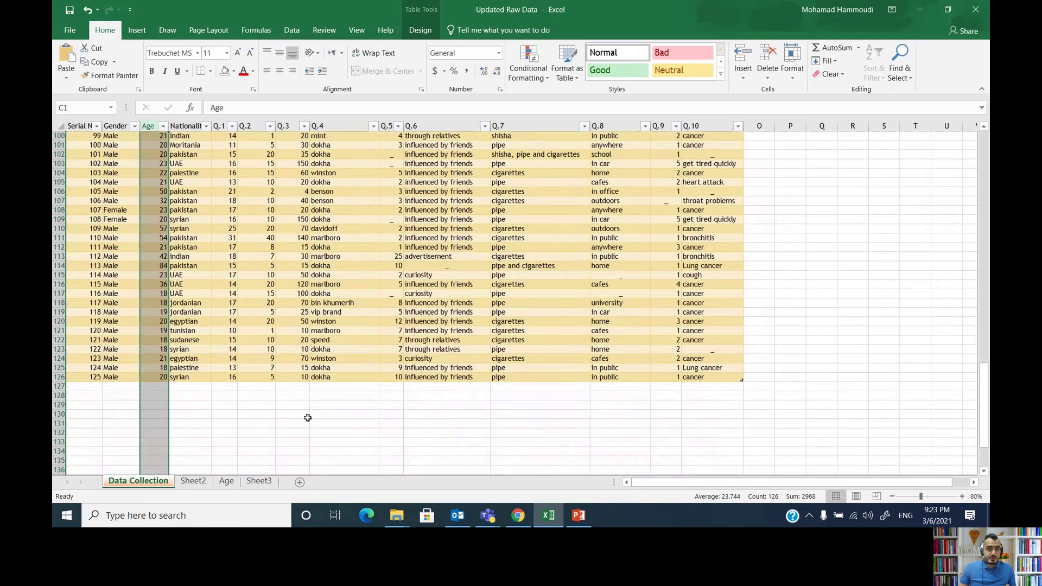
- Merge and center cells R2:S2 on the Age sheet
{"action": "scroll", "coordinate": [308, 417], "scroll_direction": "up", "scroll_amount": 11}
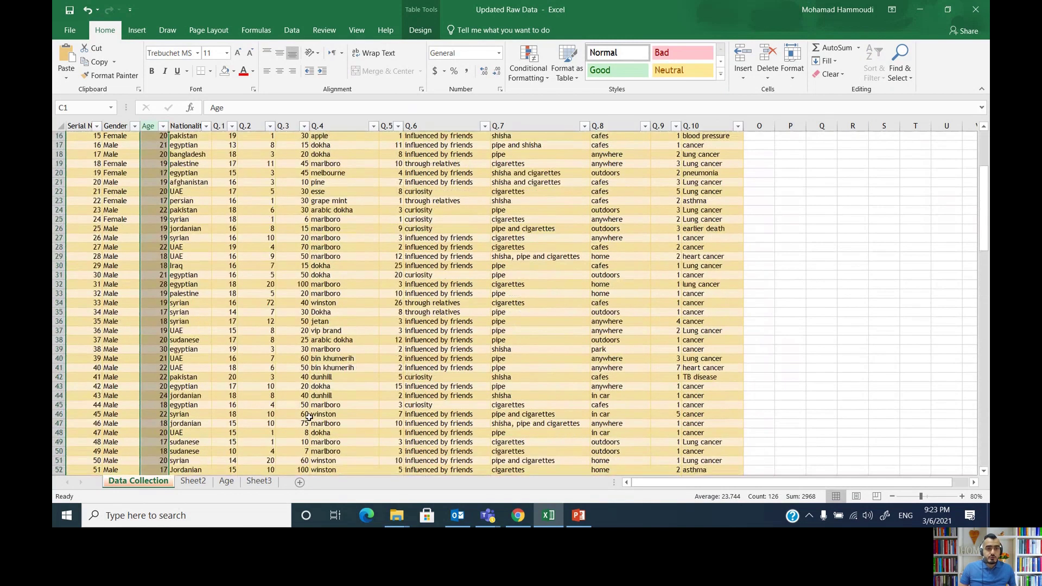
{"action": "left_click", "coordinate": [227, 482]}
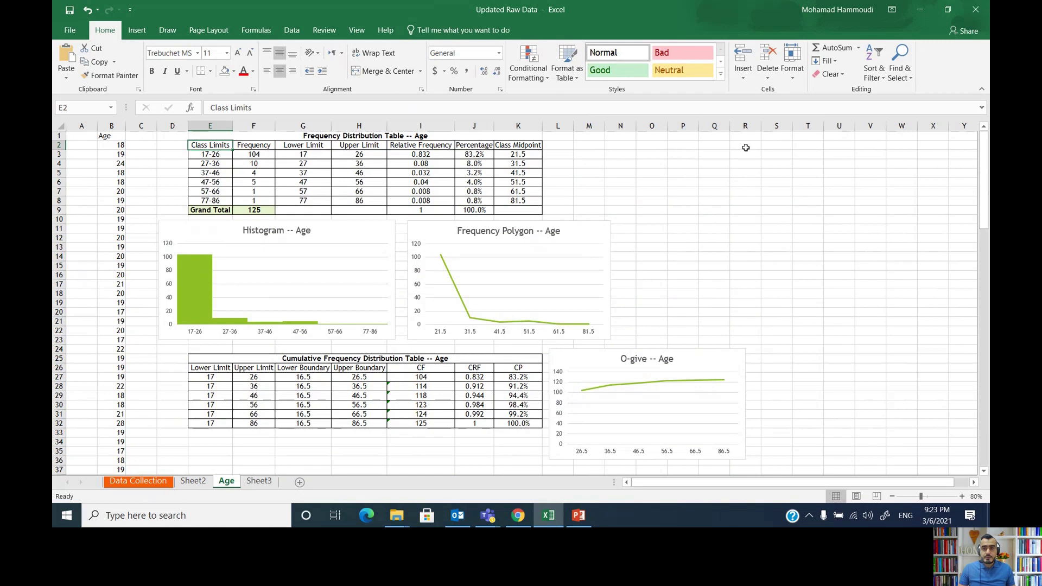
{"action": "left_click_drag", "start_coordinate": [746, 148], "coordinate": [776, 146]}
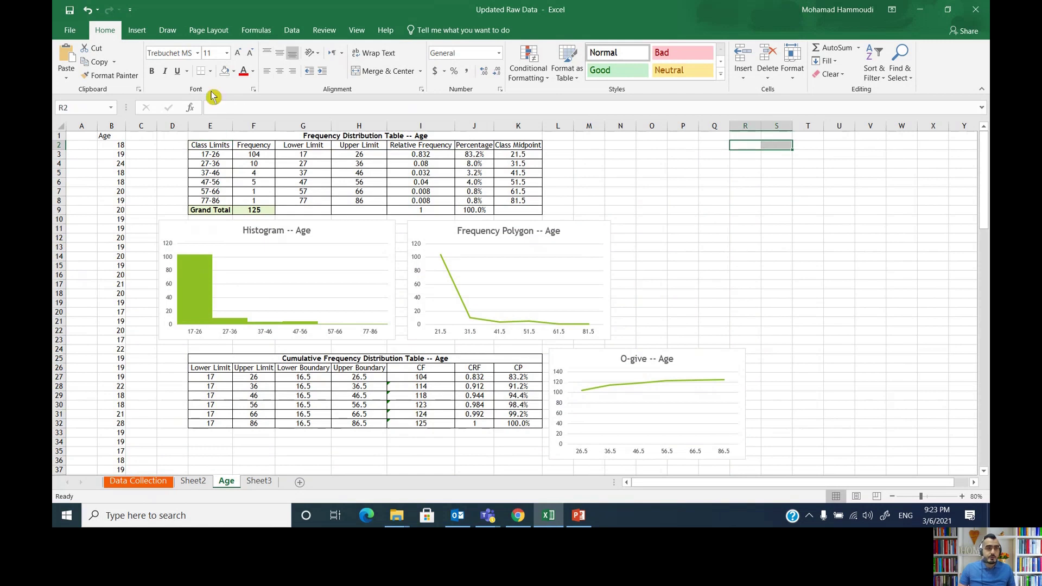
{"action": "left_click", "coordinate": [355, 75]}
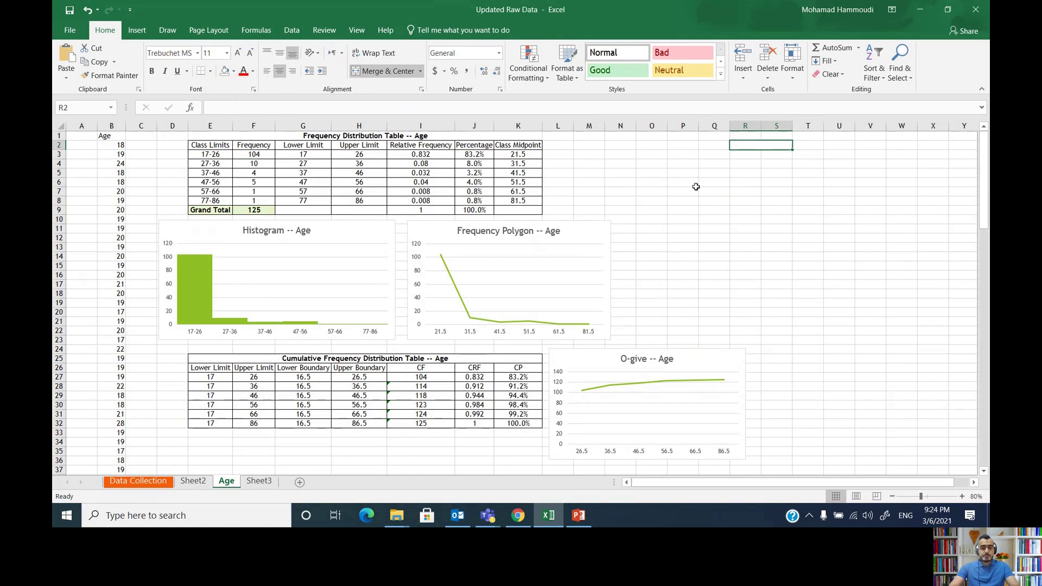
{"action": "type", "text": "Mea"}
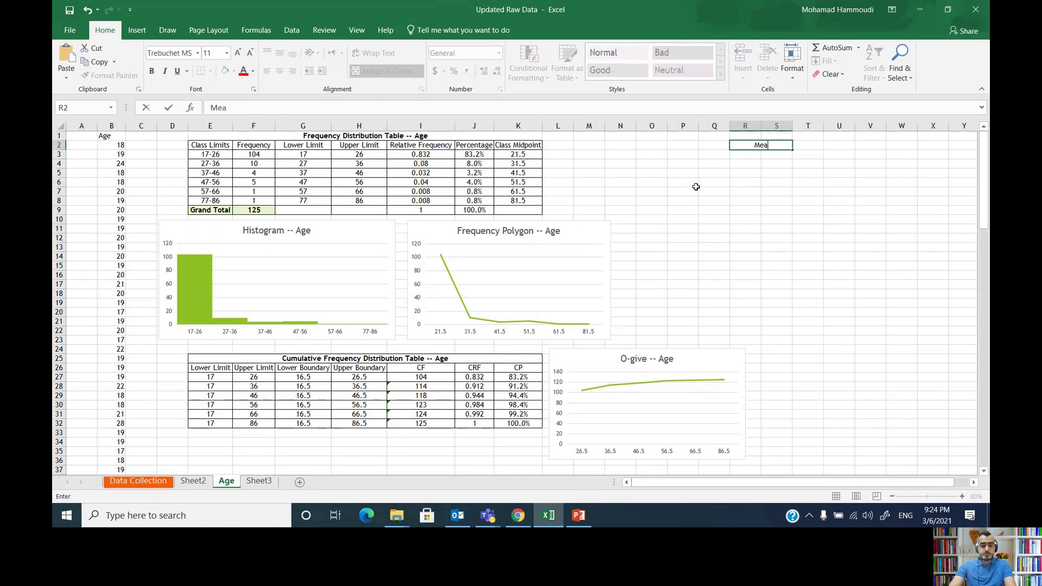
{"action": "type", "text": "sures ofCe"}
{"action": "key", "text": "BackSpace"}
{"action": "key", "text": "BackSpace"}
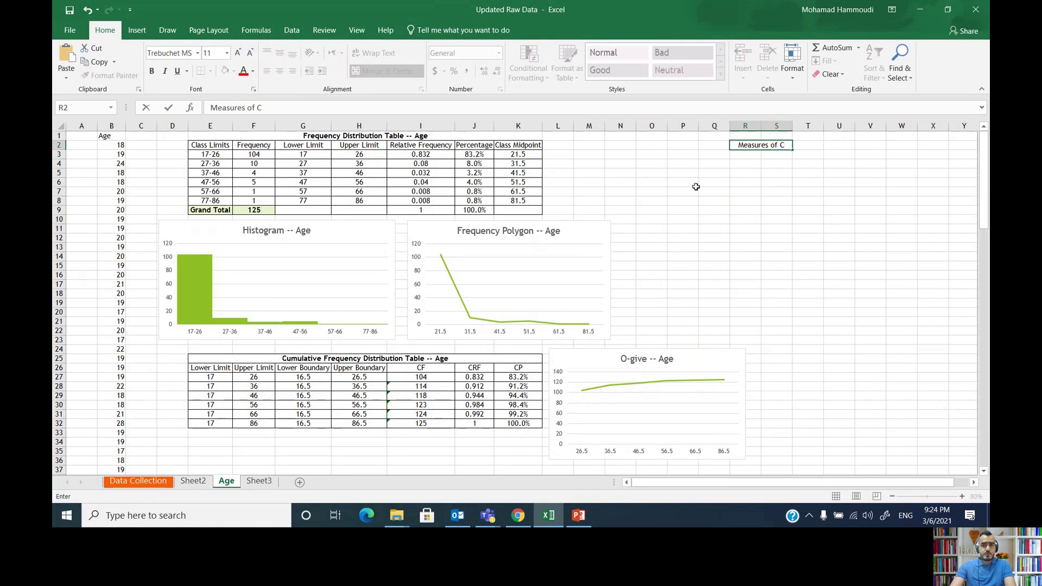
{"action": "key", "text": "BackSpace"}
{"action": "key", "text": "BackSpace"}
{"action": "key", "text": "BackSpace"}
{"action": "key", "text": "BackSpace"}
{"action": "key", "text": "BackSpace"}
{"action": "key", "text": "BackSpace"}
{"action": "key", "text": "BackSpace"}
{"action": "key", "text": "BackSpace"}
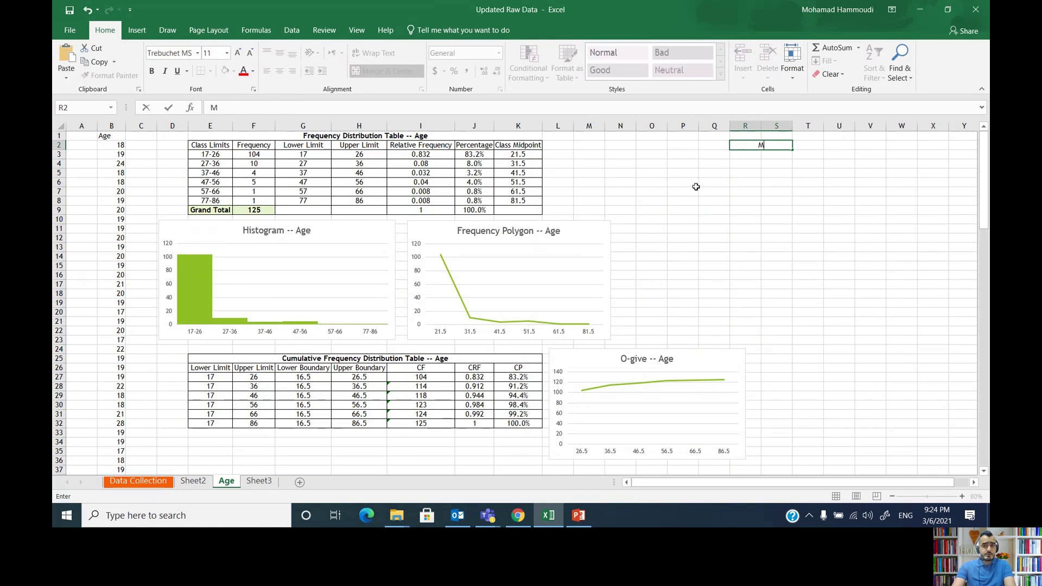
{"action": "key", "text": "BackSpace"}
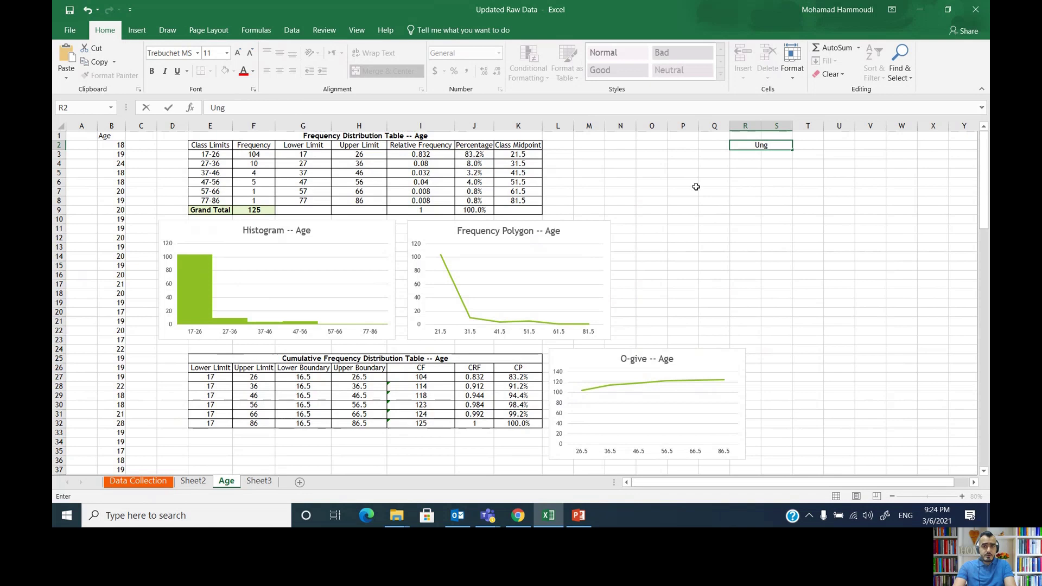
- Enter the heading "Ungrouped Data" in the merged cell R2:S2
{"action": "type", "text": "roup"}
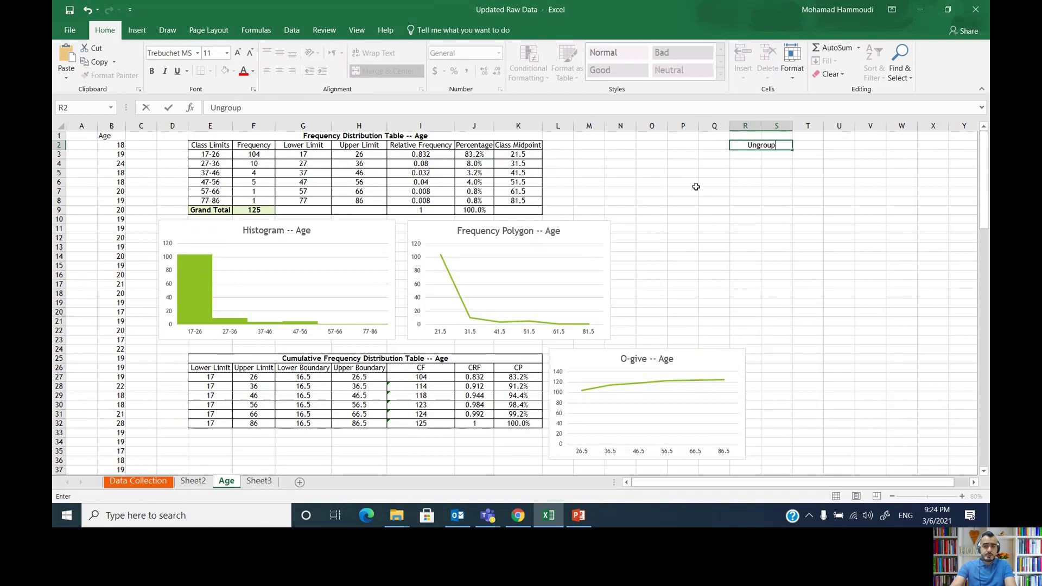
{"action": "type", "text": "ed Data"}
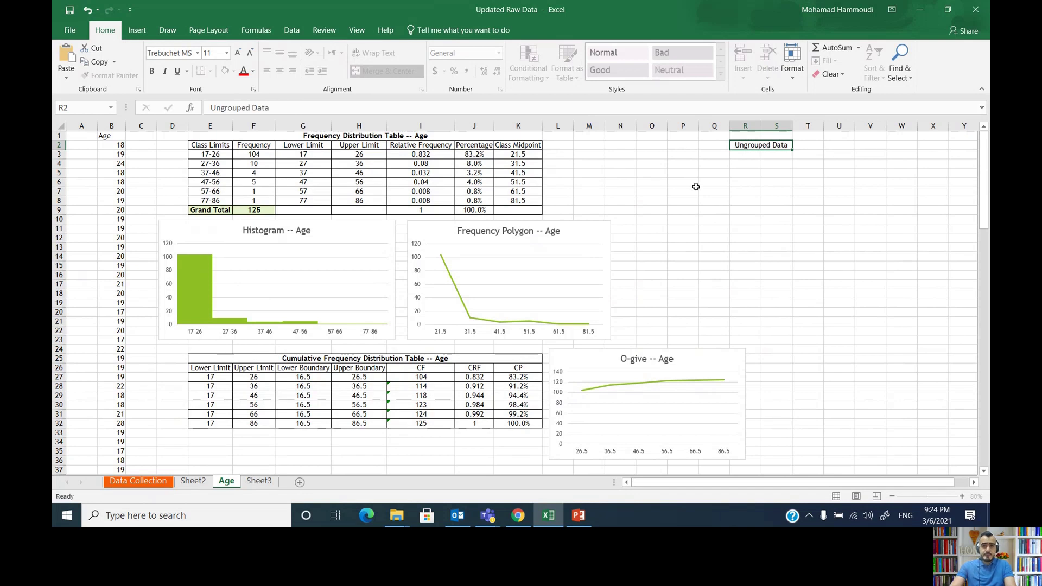
{"action": "key", "text": "Return"}
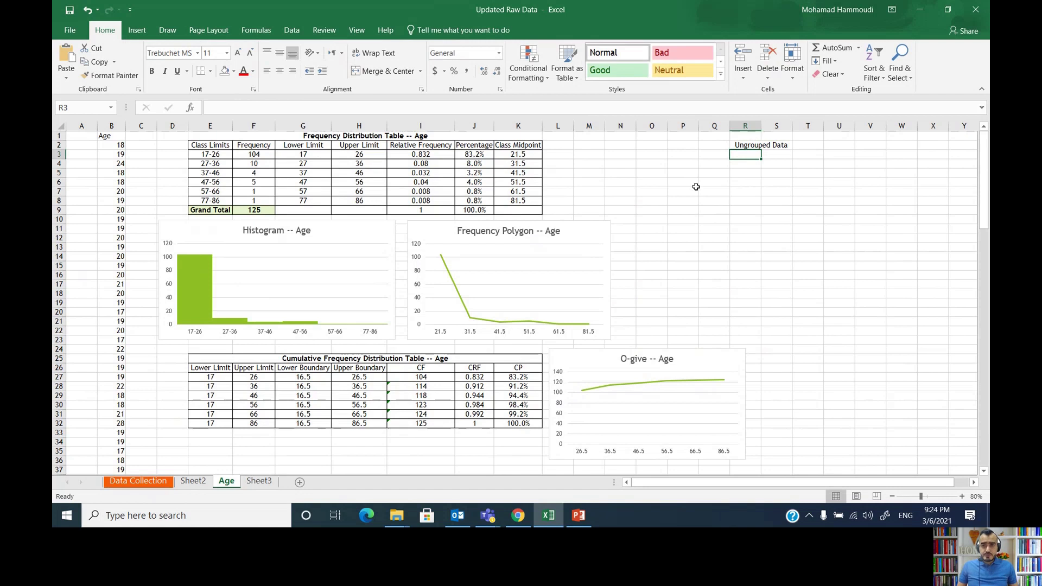
- Enter the row labels Mean, Median and Mode in cells R3 to R5 under the Ungrouped Data heading
{"action": "type", "text": "Mean"}
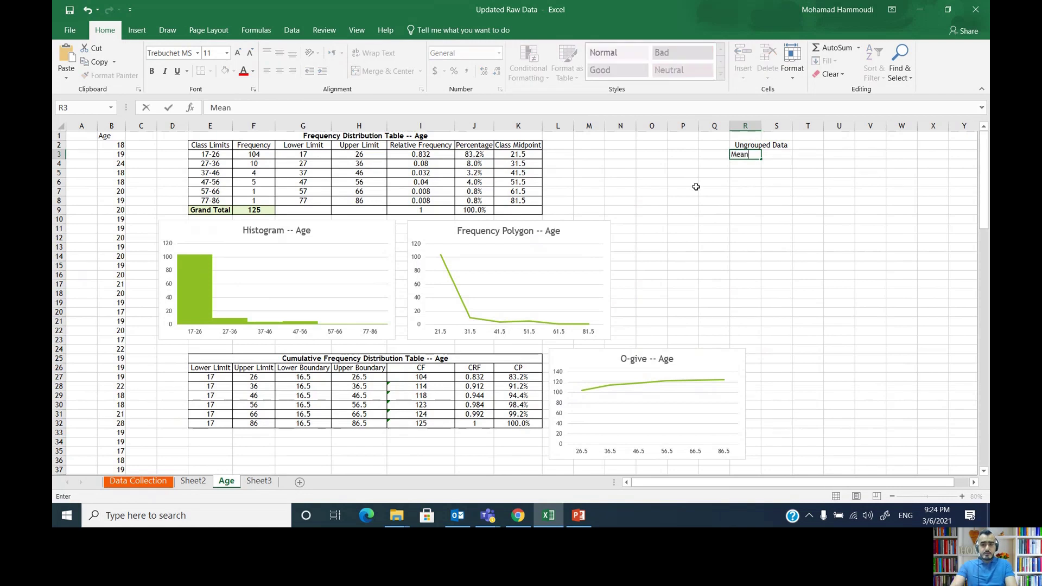
{"action": "key", "text": "Return"}
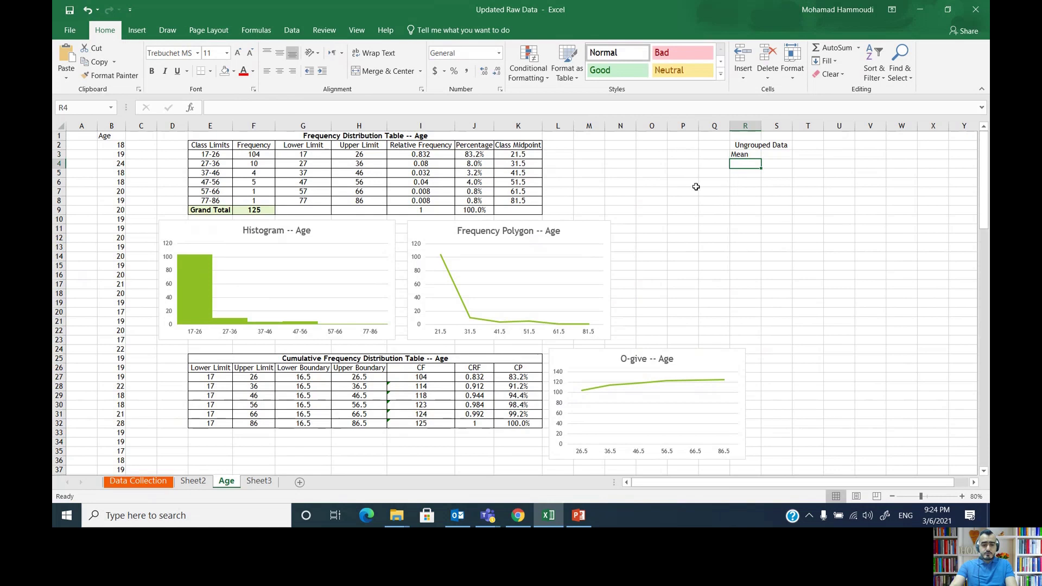
{"action": "type", "text": "Me"}
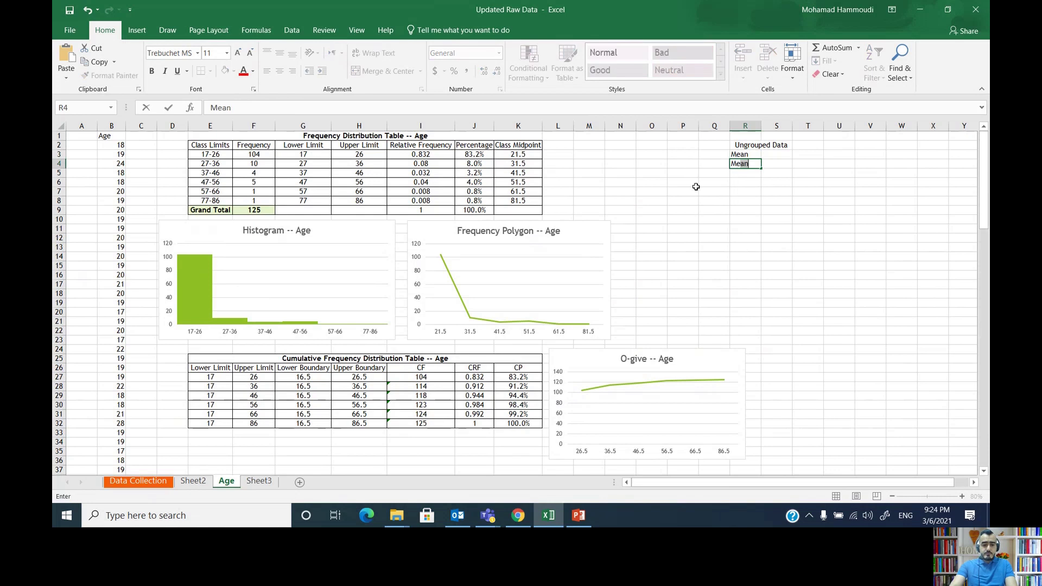
{"action": "type", "text": "dian"}
{"action": "key", "text": "Return"}
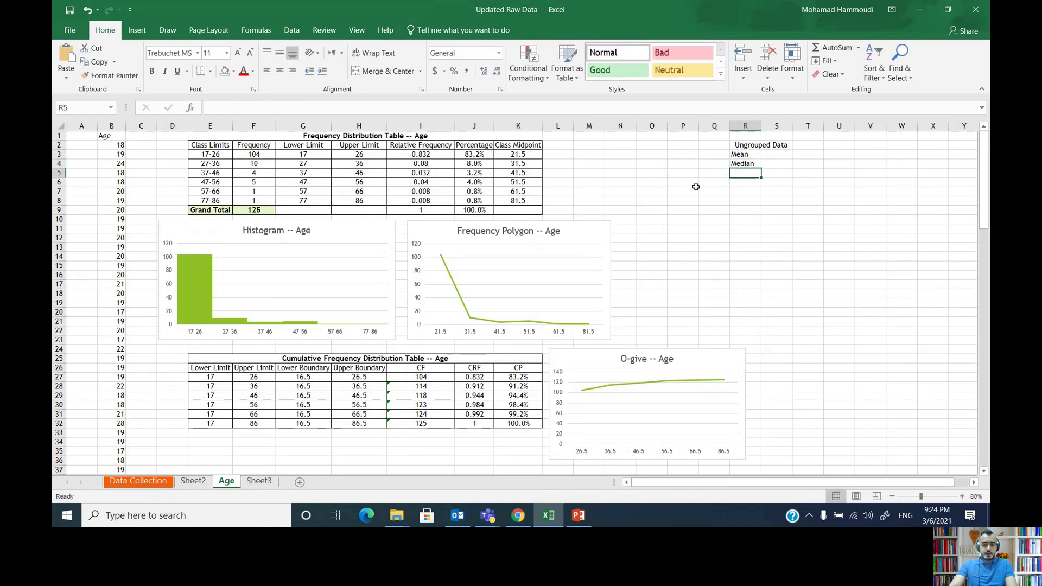
{"action": "type", "text": "Mode"}
{"action": "key", "text": "Return"}
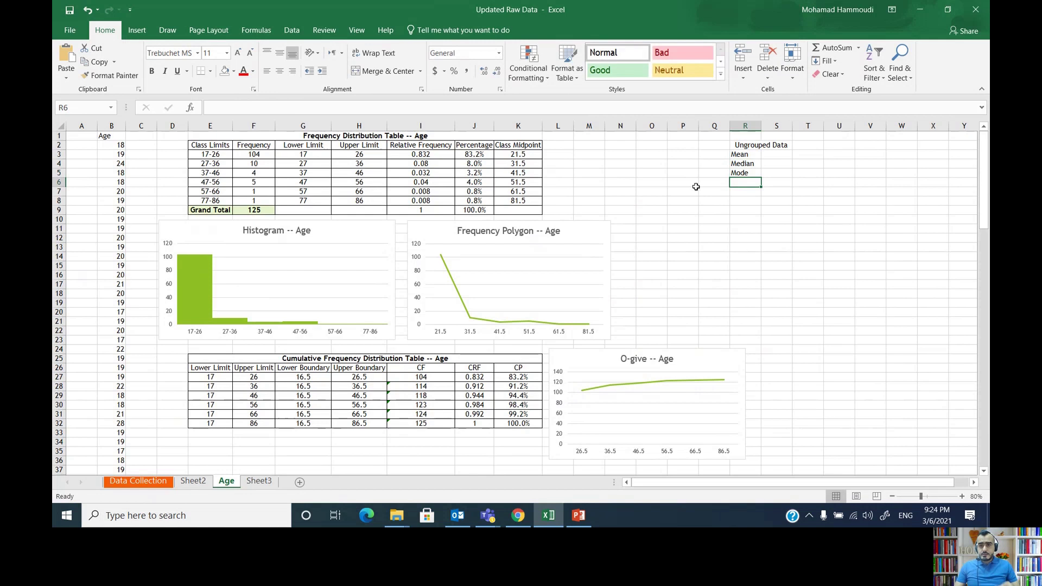
{"action": "left_click", "coordinate": [776, 156]}
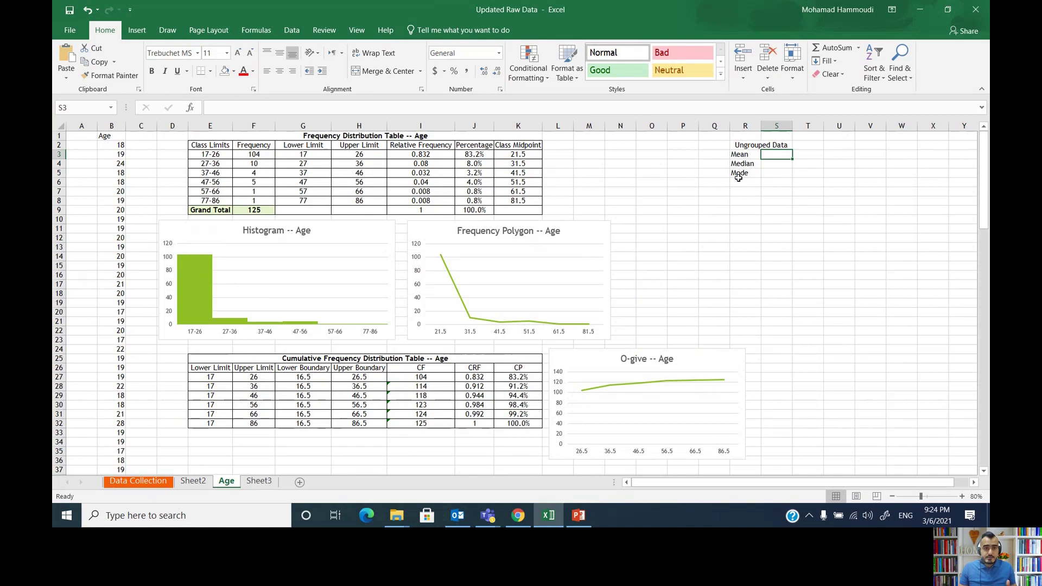
{"action": "left_click", "coordinate": [259, 481]}
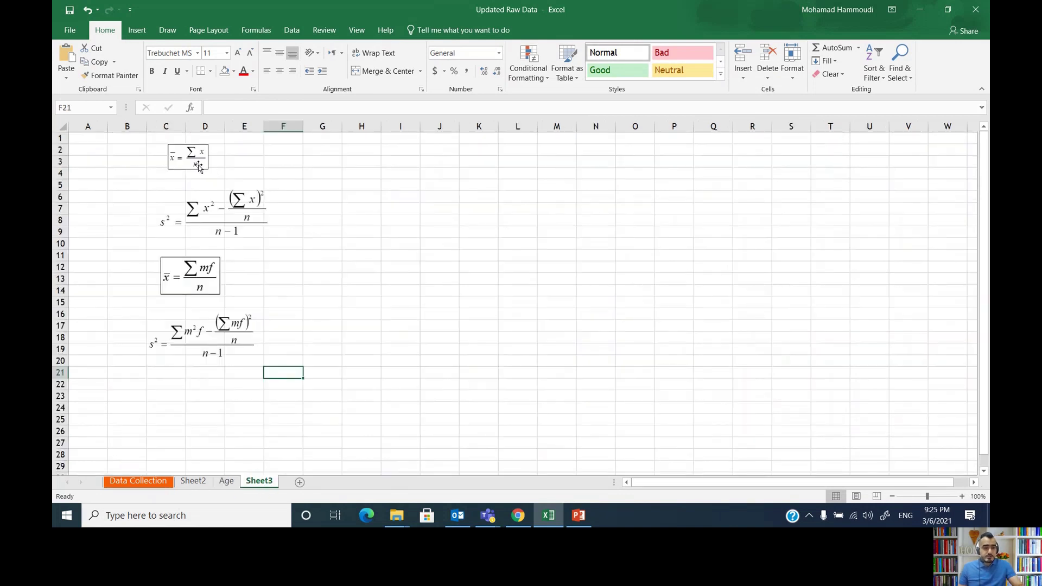
{"action": "key", "text": "ctrl+c"}
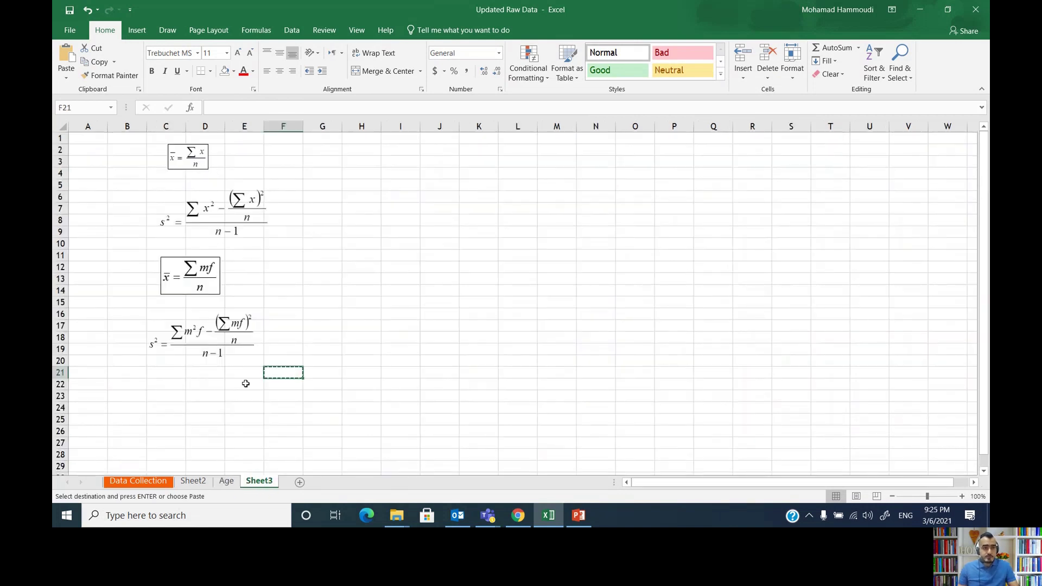
{"action": "left_click", "coordinate": [227, 481]}
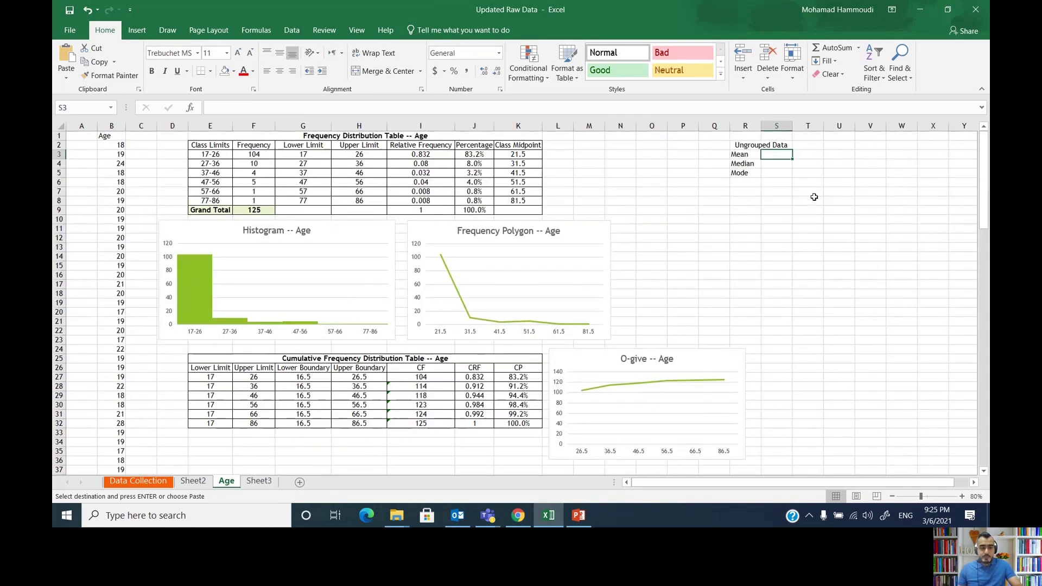
{"action": "key", "text": "ctrl+v"}
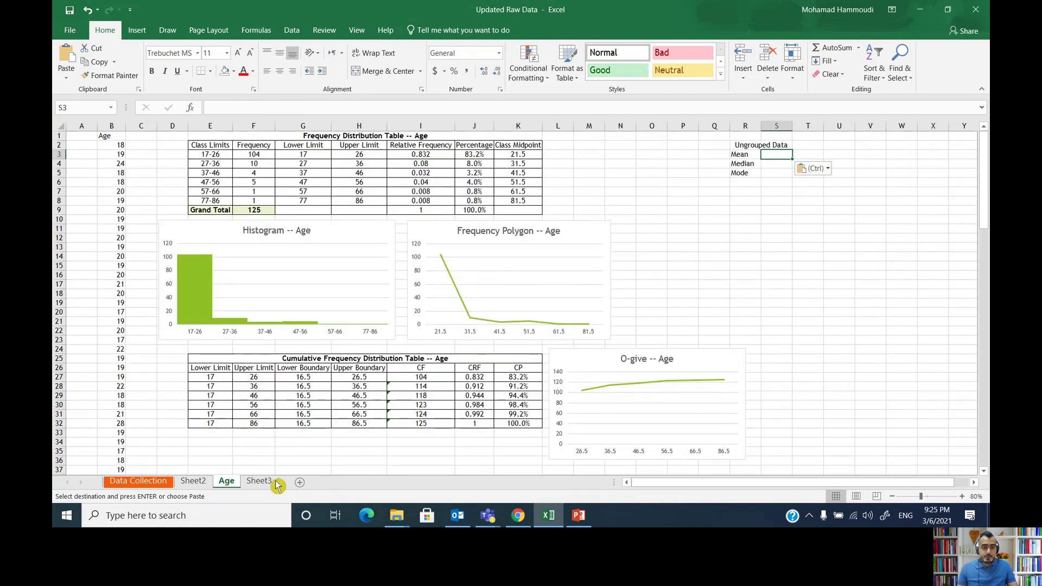
- Copy the ungrouped mean equation (x̄ = Σx/n) from Sheet3 to the Age sheet and place it around U1:V3, beside the Ungrouped Data table
{"action": "left_click", "coordinate": [269, 482]}
{"action": "left_click", "coordinate": [195, 166]}
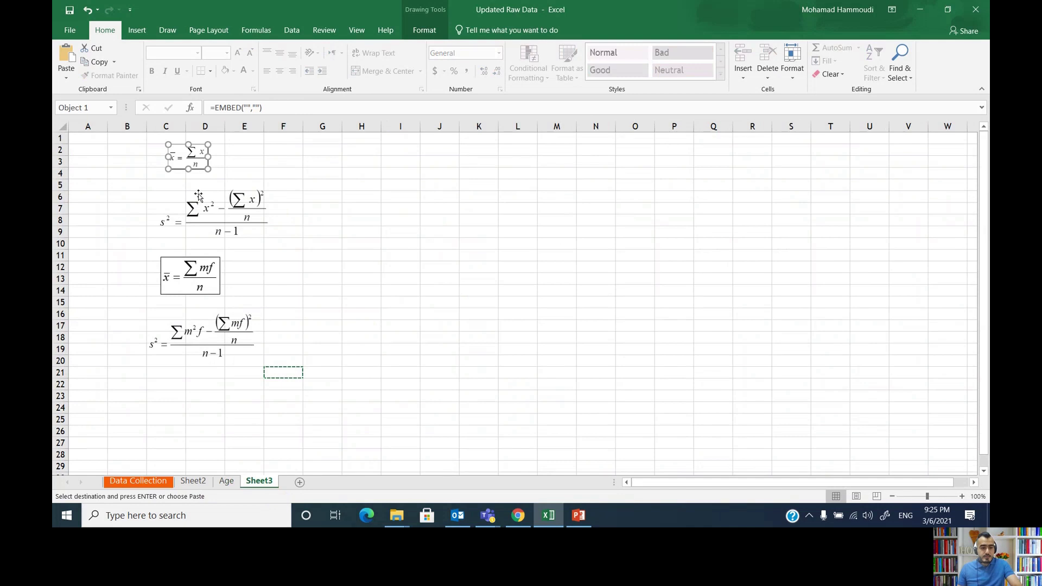
{"action": "left_click", "coordinate": [233, 468]}
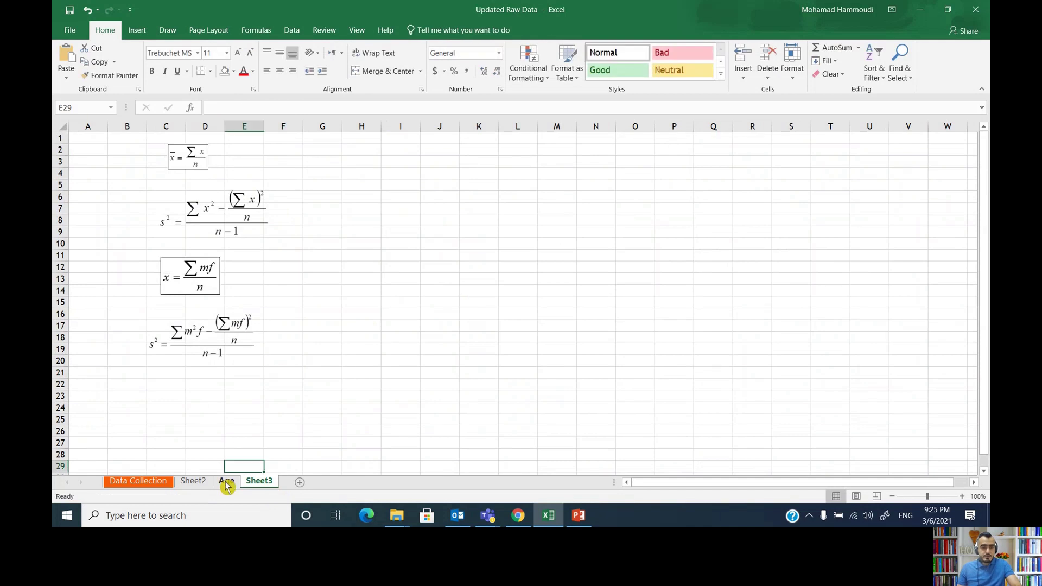
{"action": "left_click", "coordinate": [227, 482]}
{"action": "left_click", "coordinate": [797, 162]}
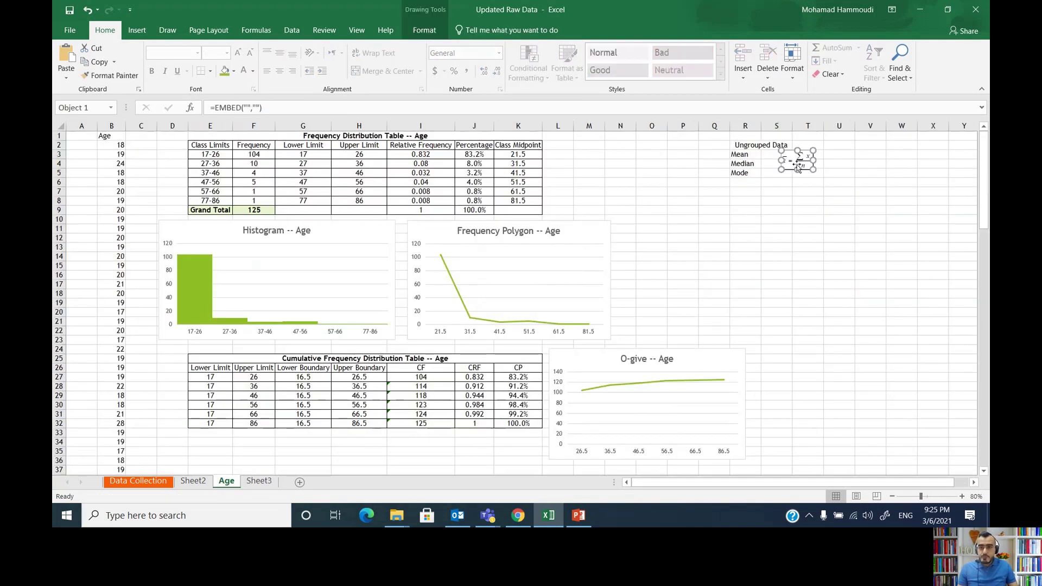
{"action": "left_click_drag", "start_coordinate": [796, 167], "coordinate": [883, 158]}
{"action": "left_click", "coordinate": [863, 202]}
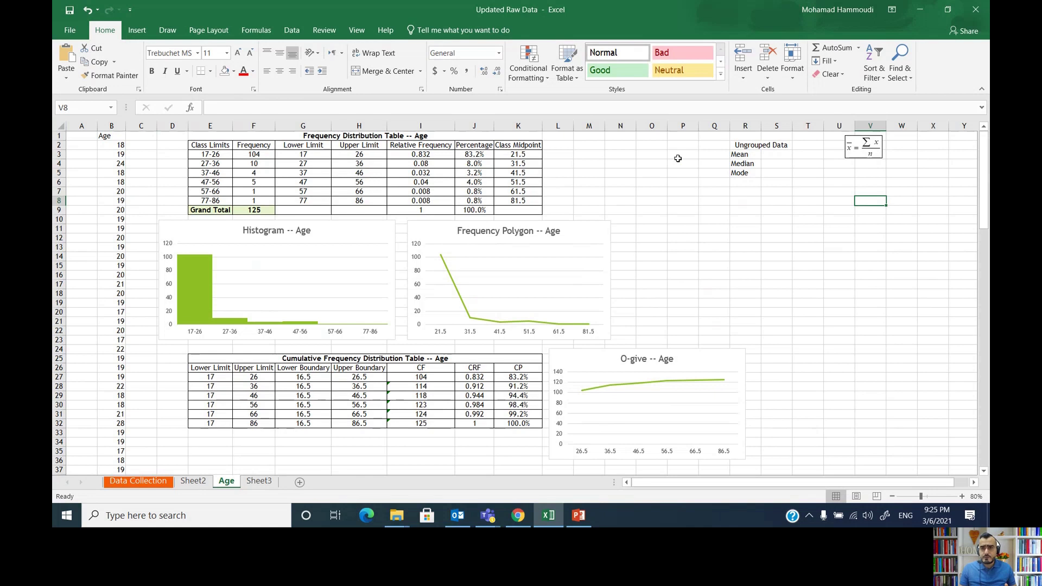
- Calculate the mean age in cell S3 with the AVERAGE function over the range B2:B126
{"action": "left_click", "coordinate": [776, 155]}
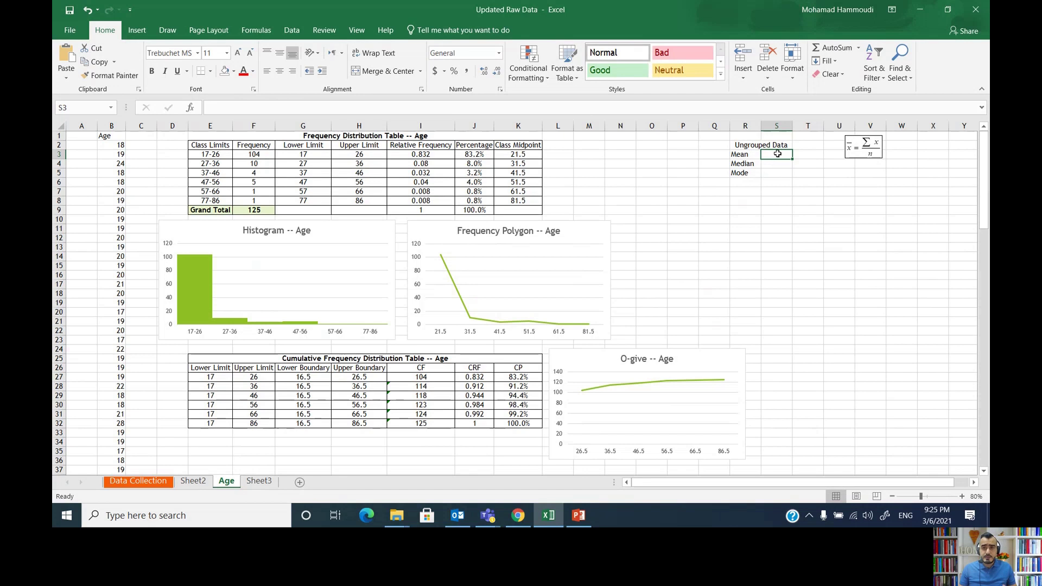
{"action": "type", "text": "="}
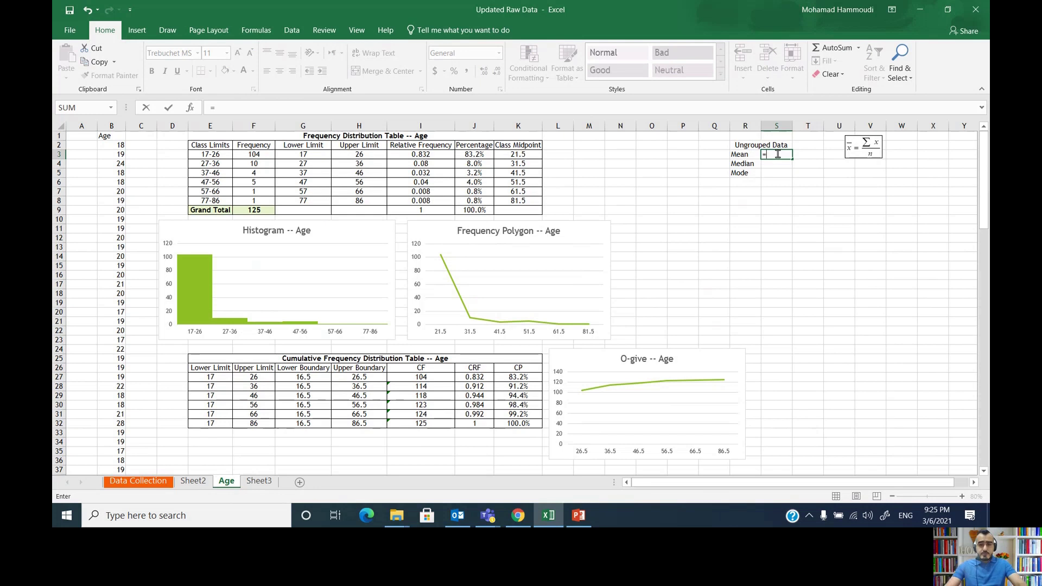
{"action": "type", "text": "av"}
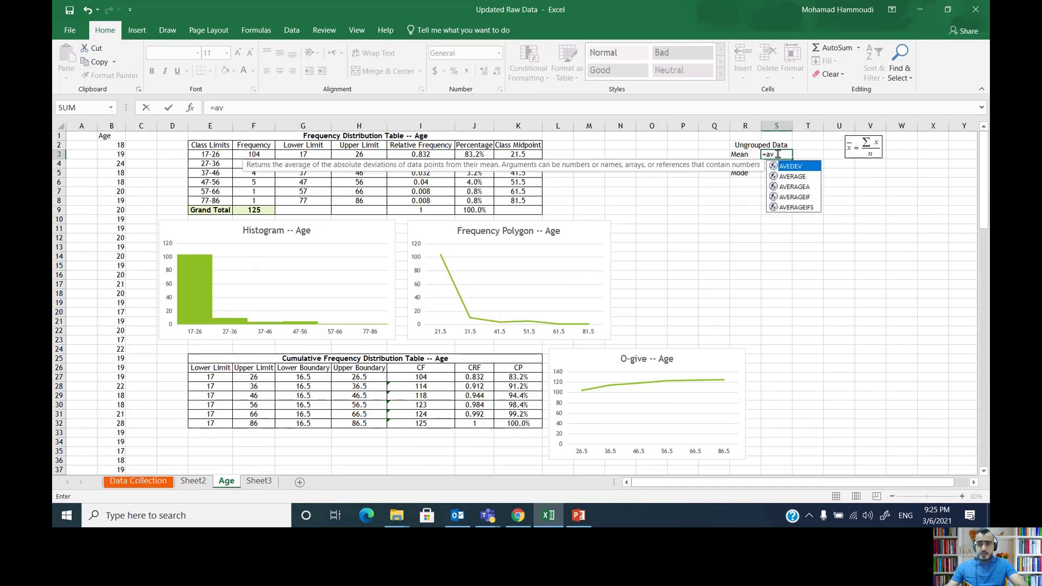
{"action": "double_click", "coordinate": [808, 177]}
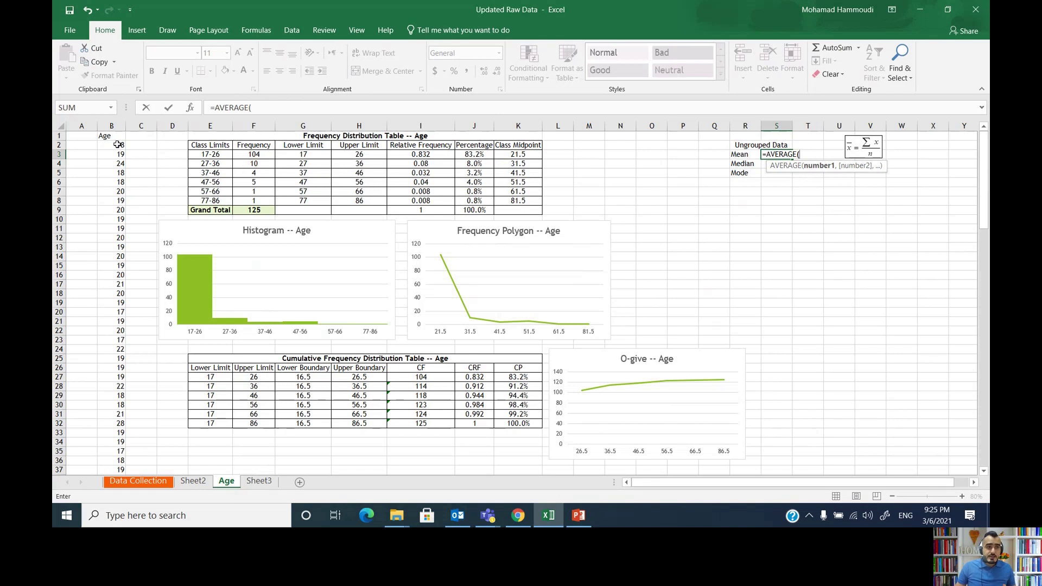
{"action": "left_click_drag", "start_coordinate": [118, 143], "coordinate": [124, 450]}
{"action": "scroll", "coordinate": [773, 342], "scroll_direction": "up", "scroll_amount": 20}
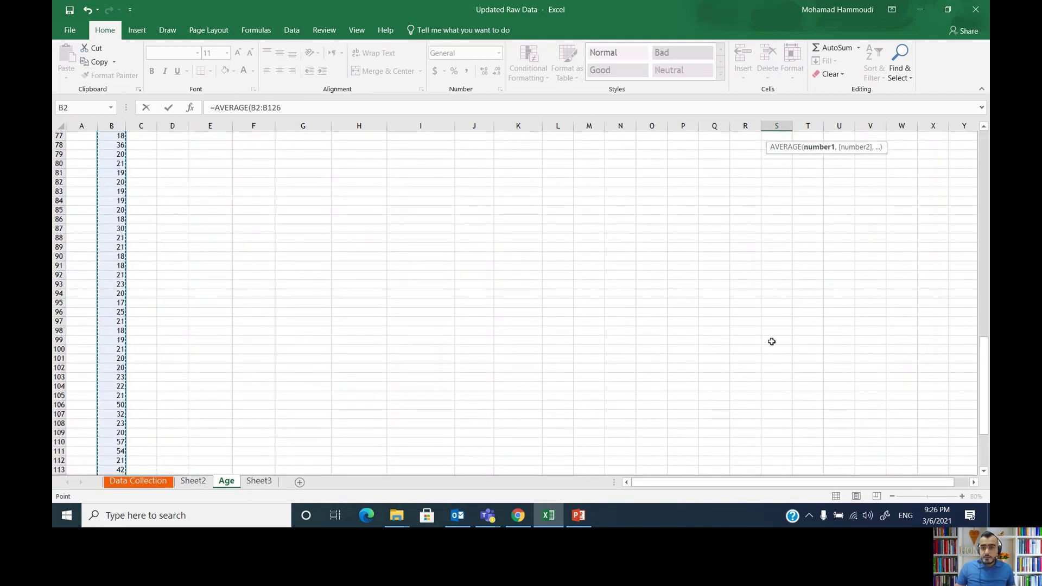
{"action": "scroll", "coordinate": [774, 334], "scroll_direction": "up", "scroll_amount": 5}
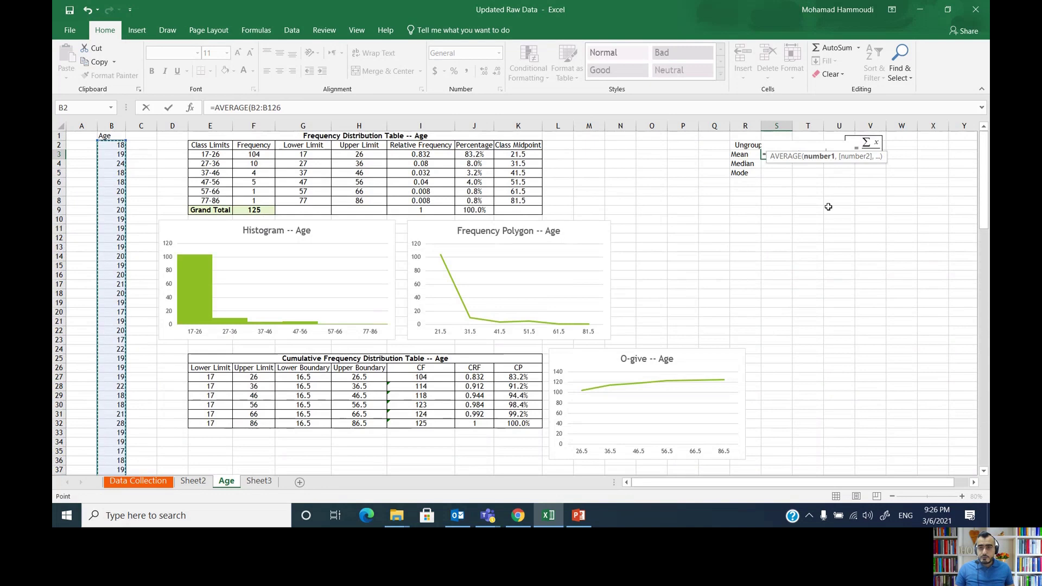
{"action": "key", "text": "Return"}
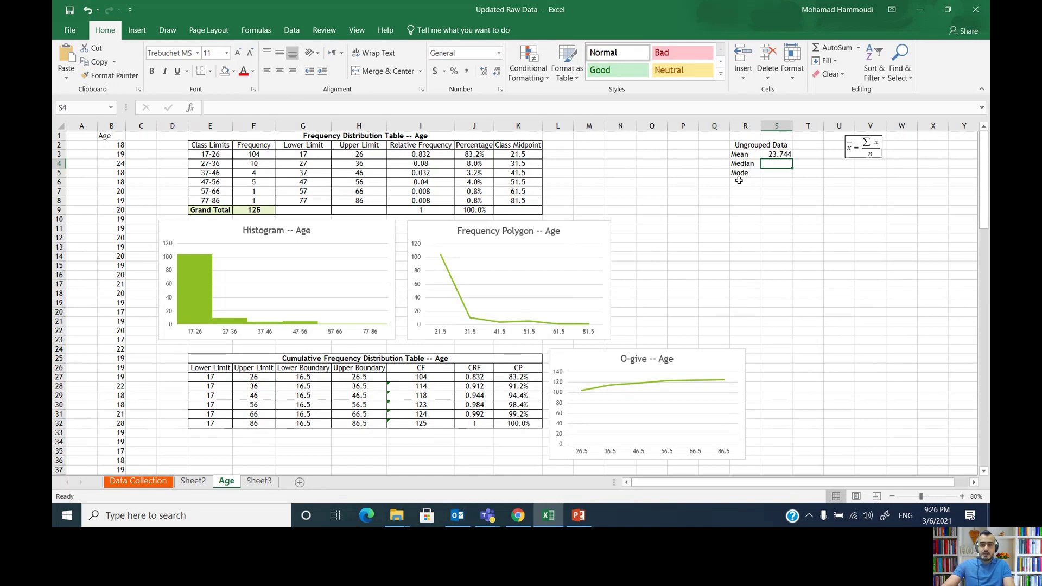
- Calculate the median age in cell S4 with the MEDIAN function over the range B2:B126
{"action": "type", "text": "="}
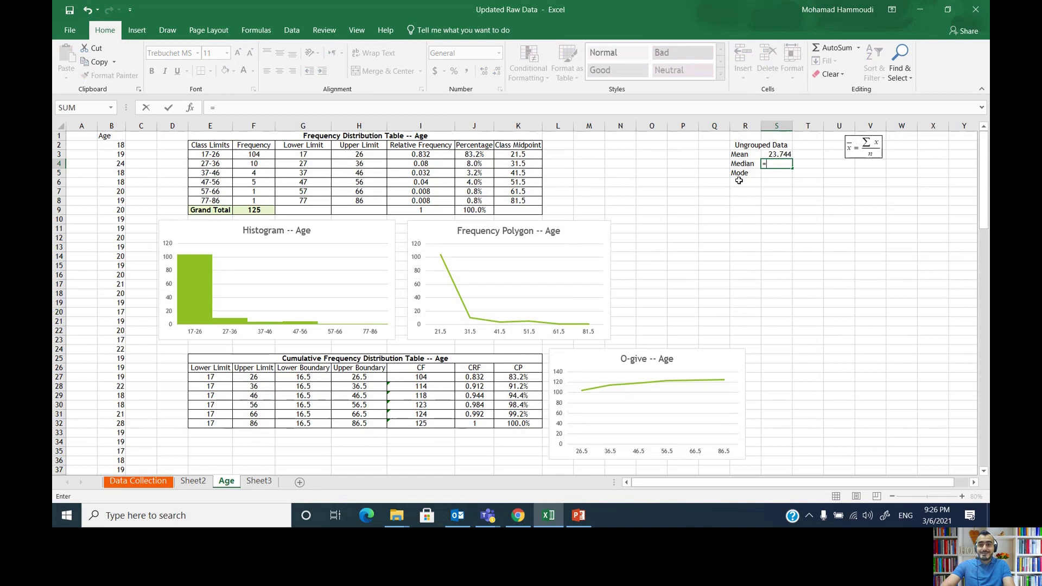
{"action": "type", "text": "m"}
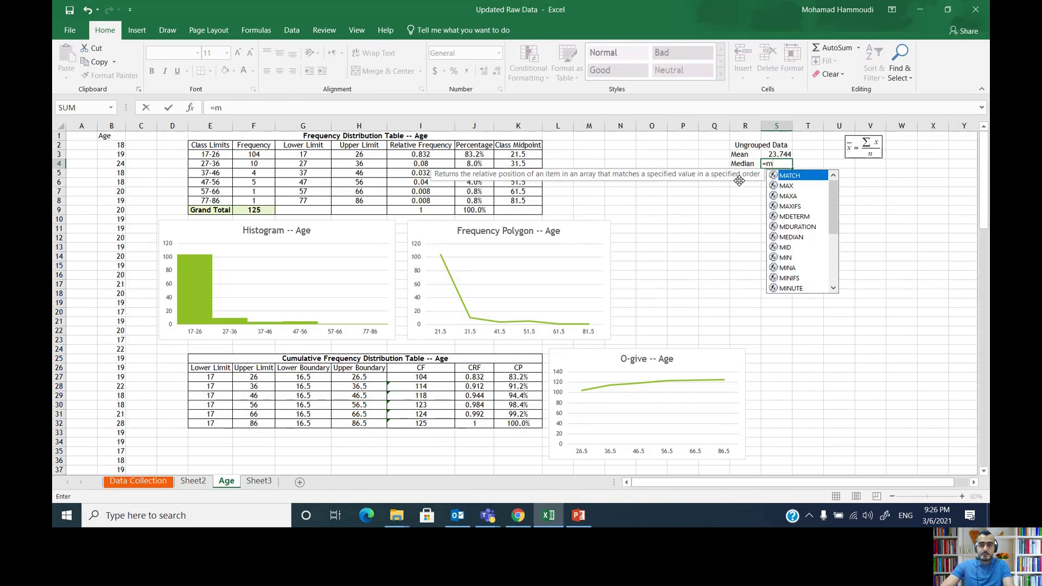
{"action": "type", "text": "e"}
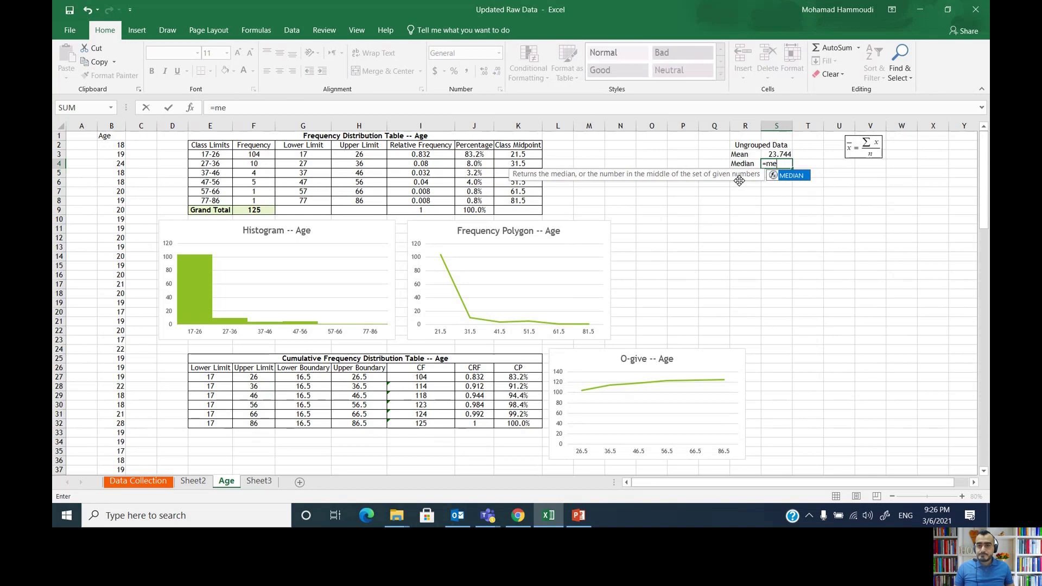
{"action": "double_click", "coordinate": [803, 183]}
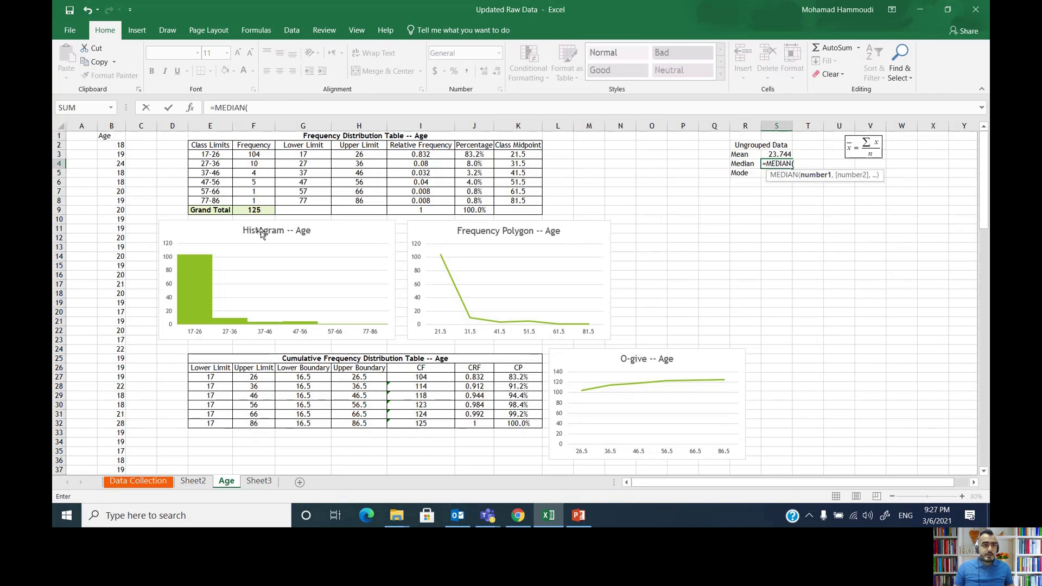
{"action": "left_click", "coordinate": [118, 145]}
{"action": "left_click_drag", "start_coordinate": [118, 145], "coordinate": [113, 451]}
{"action": "scroll", "coordinate": [924, 307], "scroll_direction": "up", "scroll_amount": 20}
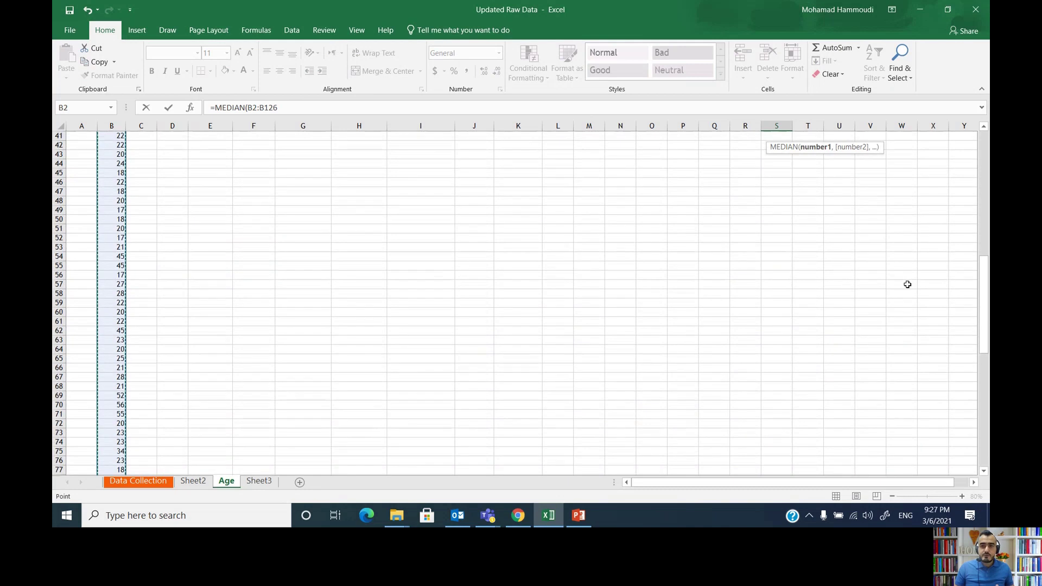
{"action": "key", "text": "Return"}
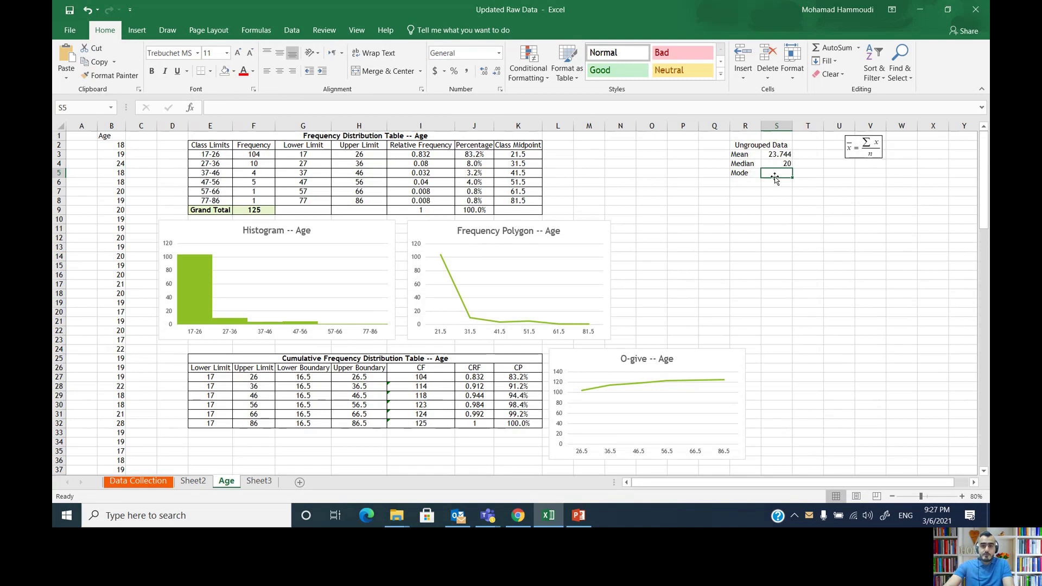
- Calculate the mode of the ages in cell S5 with the MODE function over the range B2:B126
{"action": "type", "text": "="}
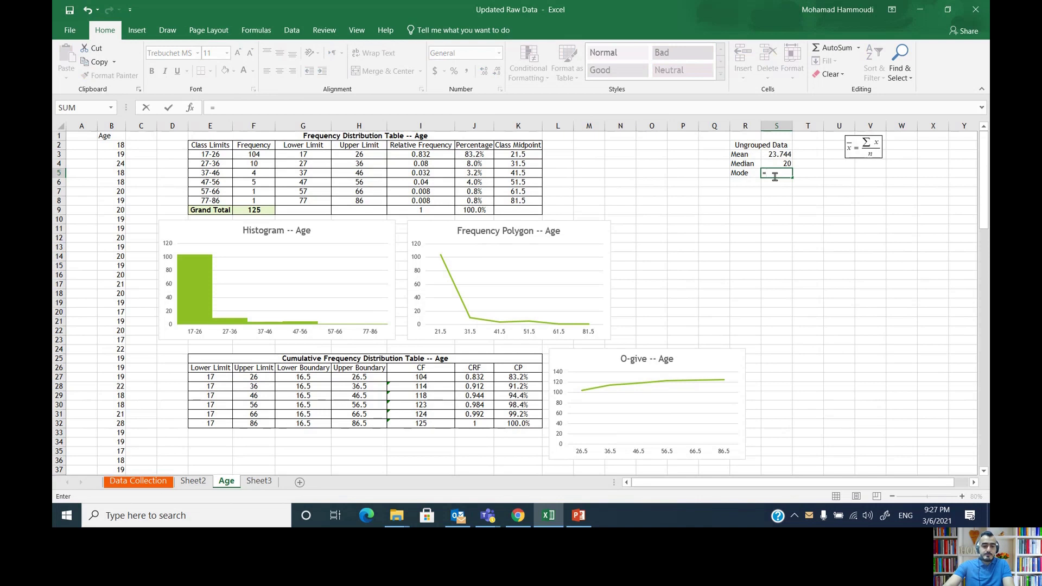
{"action": "type", "text": "mod"}
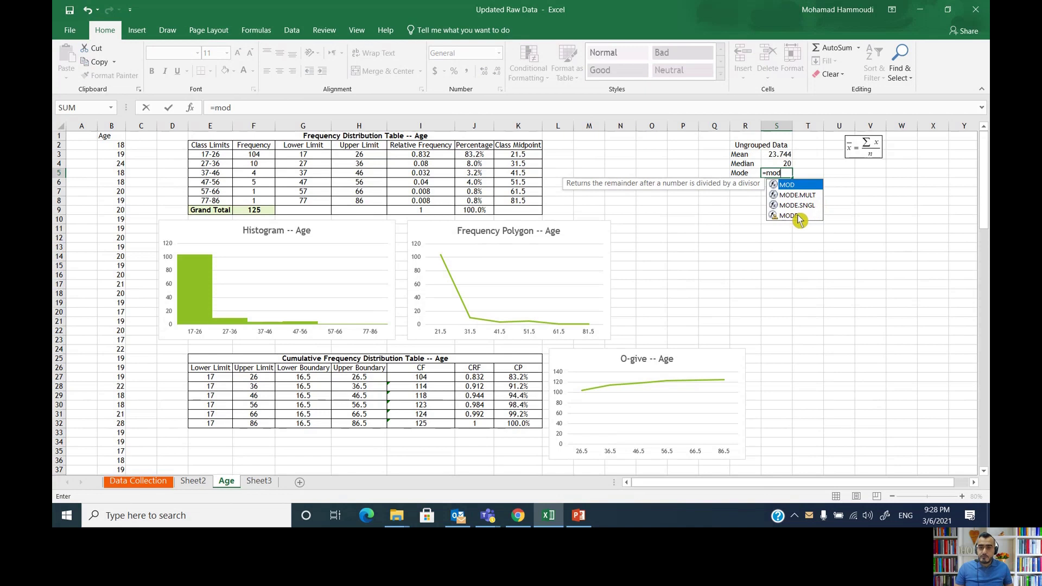
{"action": "double_click", "coordinate": [805, 216]}
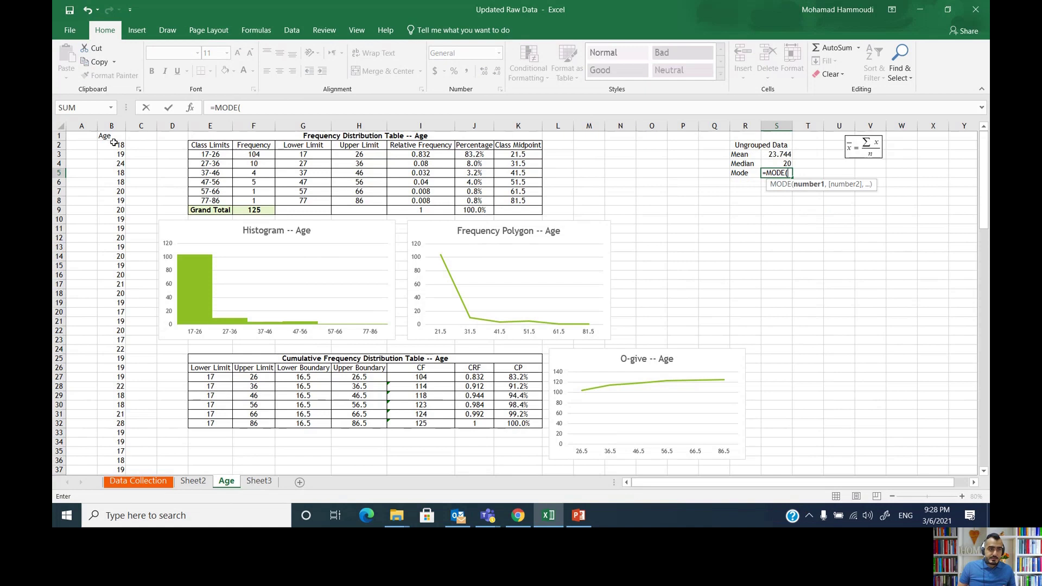
{"action": "left_click_drag", "start_coordinate": [111, 143], "coordinate": [122, 464]}
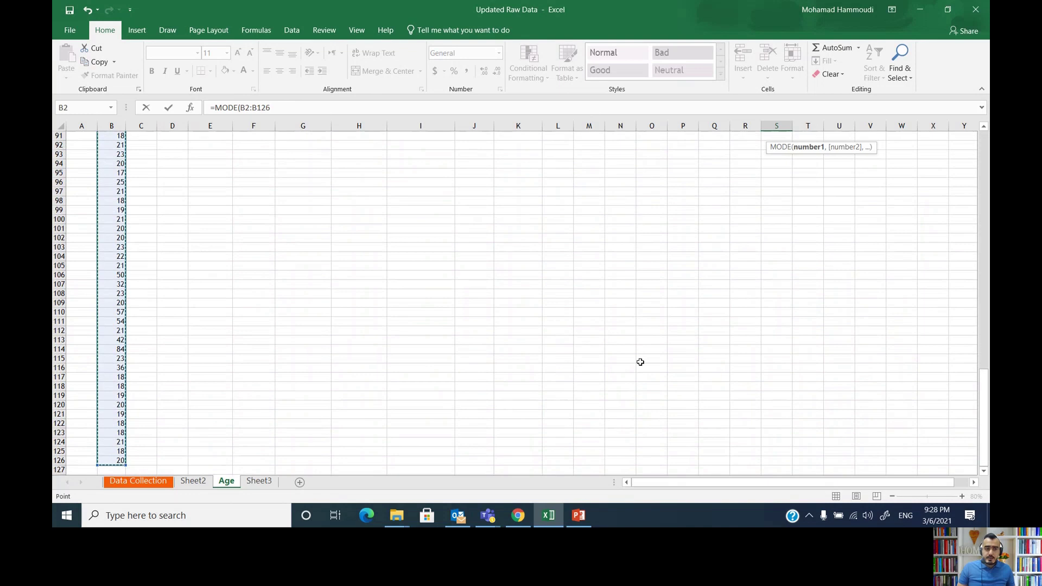
{"action": "scroll", "coordinate": [638, 353], "scroll_direction": "up", "scroll_amount": 20}
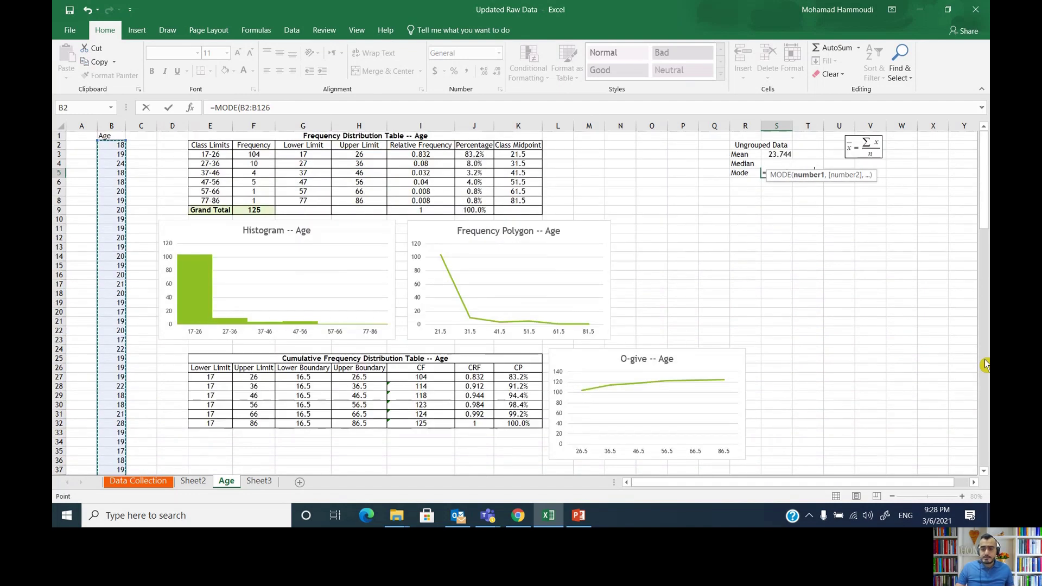
{"action": "key", "text": "Return"}
{"action": "type", "text": "."}
{"action": "key", "text": "BackSpace"}
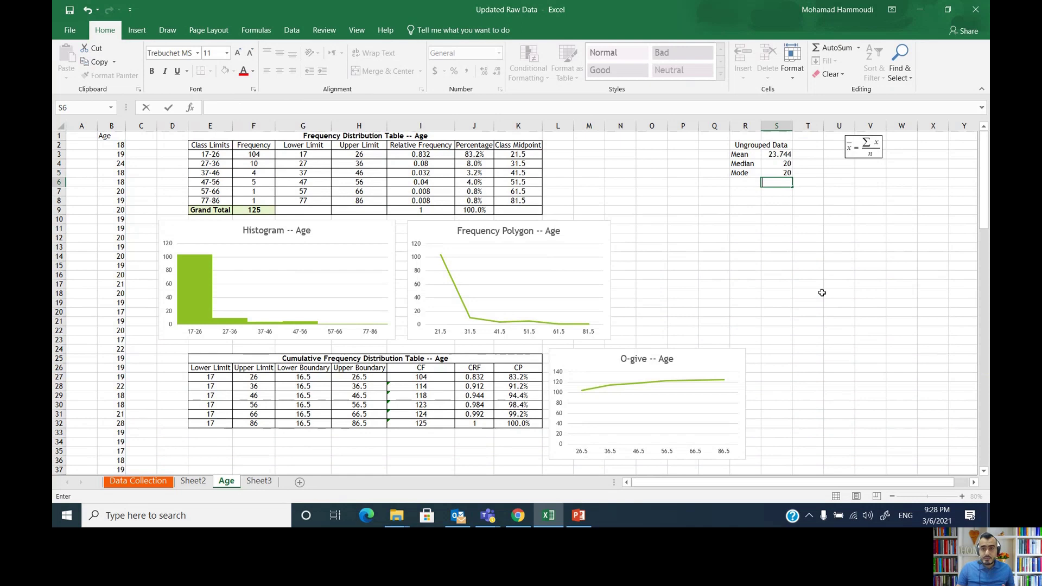
- Switch to the Phase III presentation in PowerPoint, review the required dispersion measures for ungrouped data, and return to the Age sheet in Excel
{"action": "left_click", "coordinate": [739, 187]}
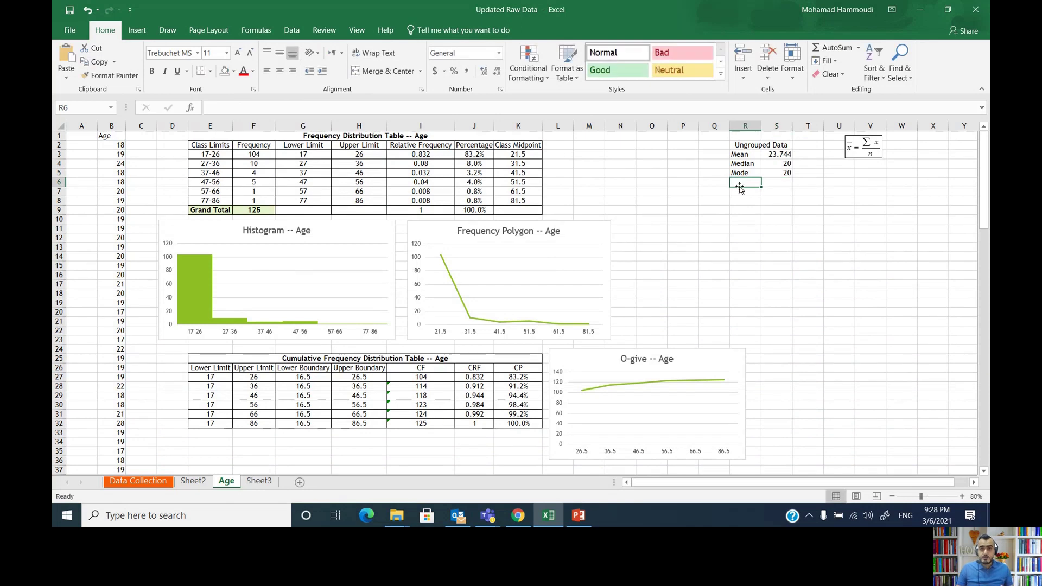
{"action": "left_click_drag", "start_coordinate": [740, 145], "coordinate": [761, 173]}
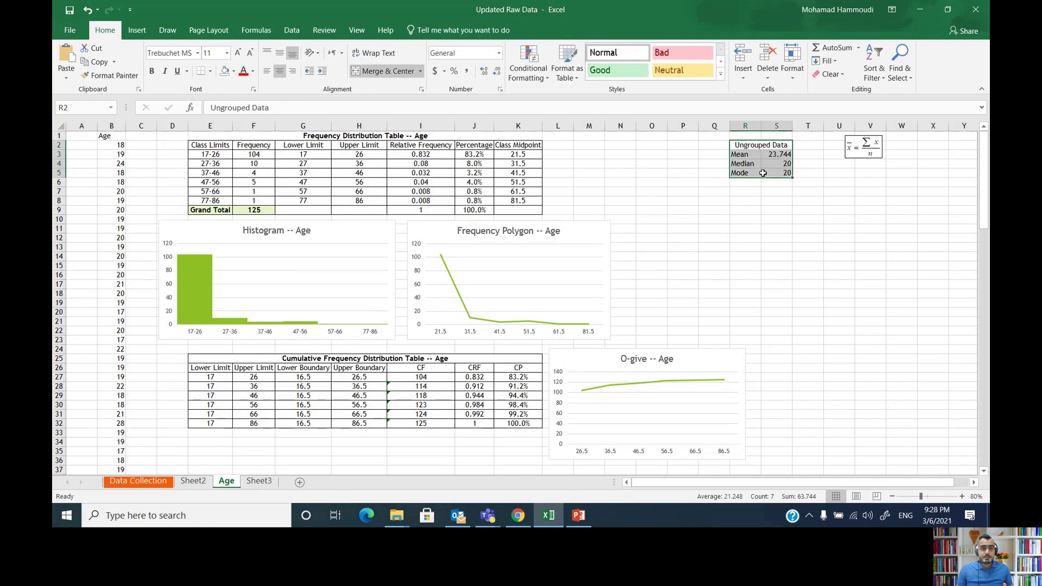
{"action": "left_click", "coordinate": [744, 193]}
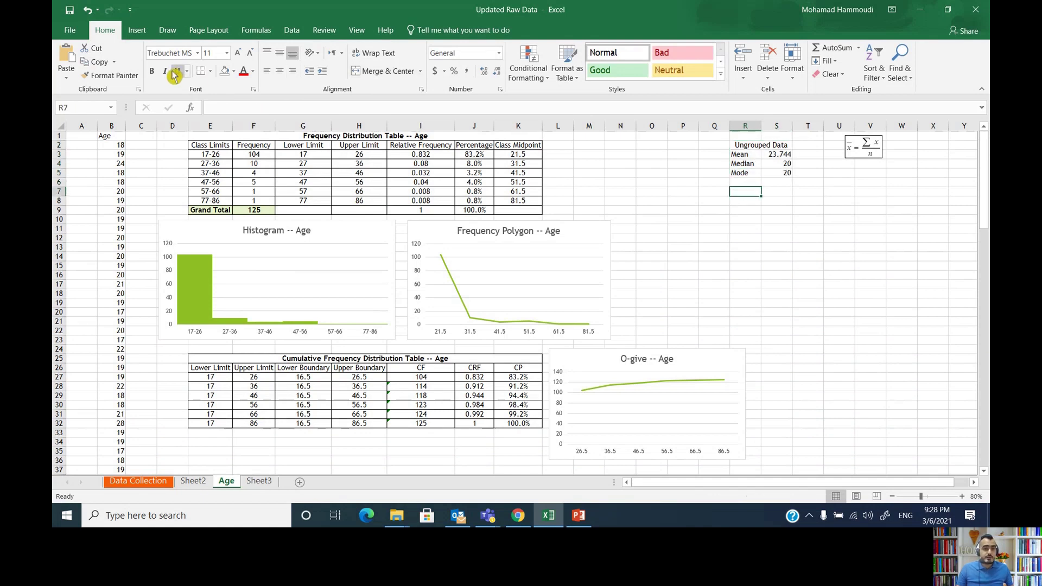
{"action": "mouse_move", "coordinate": [579, 515]}
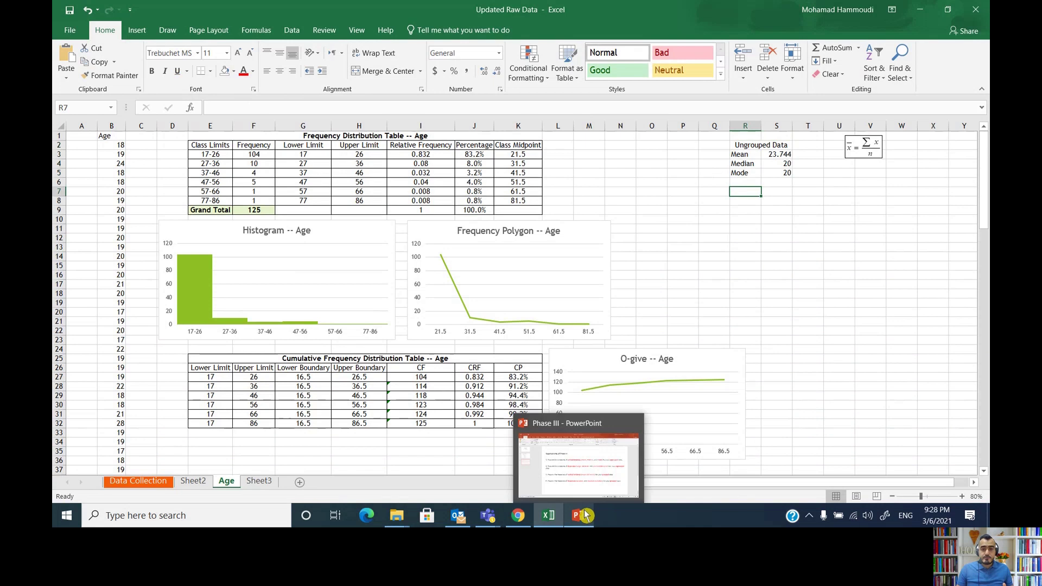
{"action": "left_click", "coordinate": [580, 469]}
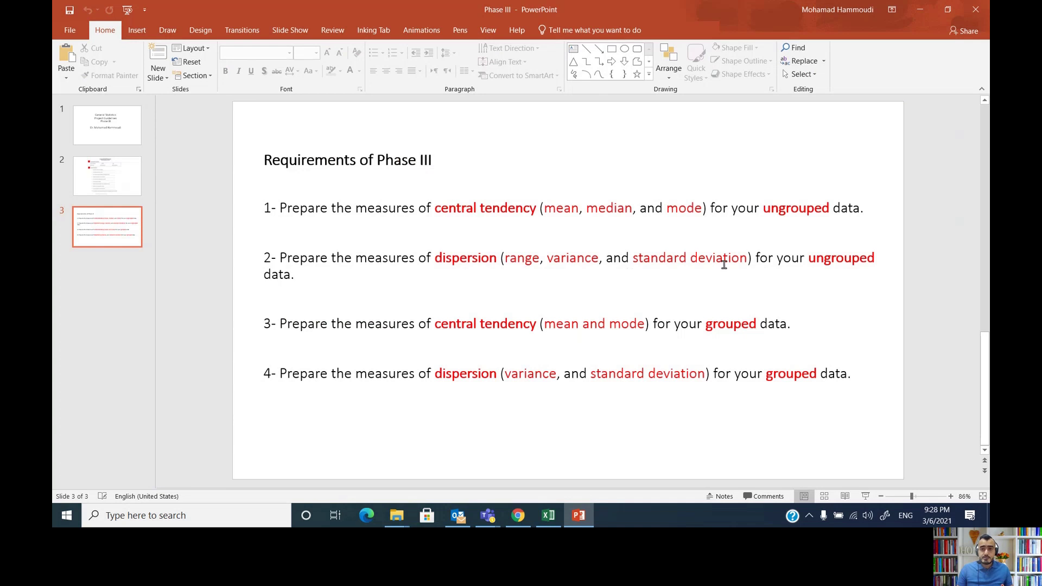
{"action": "left_click", "coordinate": [922, 15]}
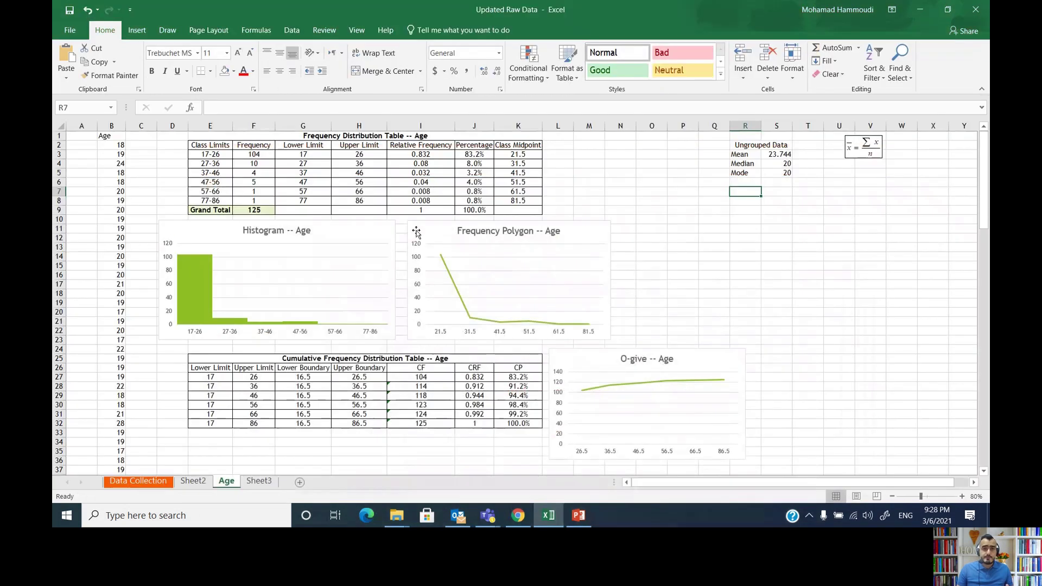
{"action": "left_click", "coordinate": [111, 126]}
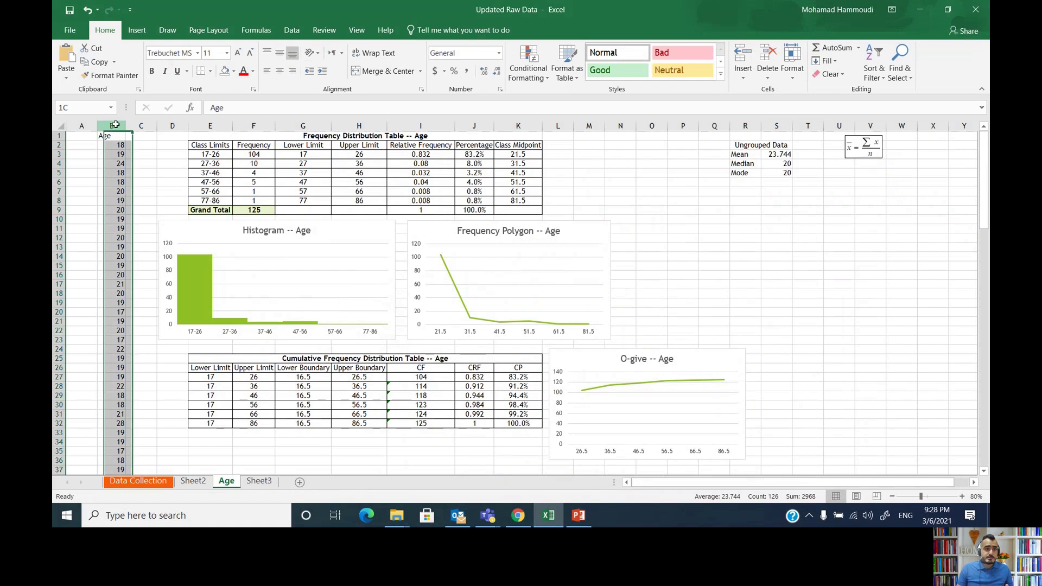
- Enter the row labels Range, Variance and SD in cells R6 to R8 of the Ungrouped Data table
{"action": "left_click", "coordinate": [747, 183]}
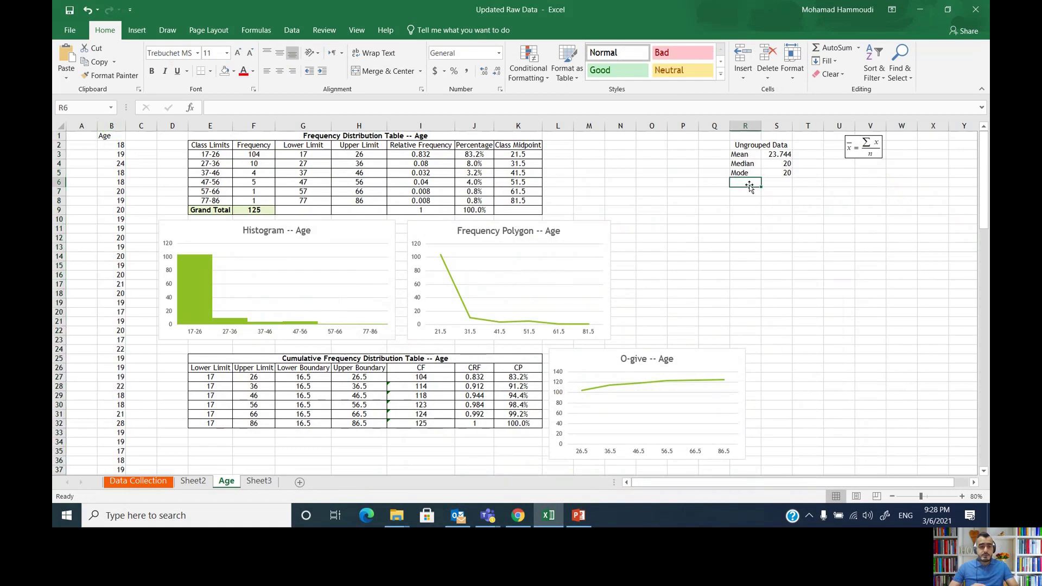
{"action": "type", "text": "Range"}
{"action": "key", "text": "Return"}
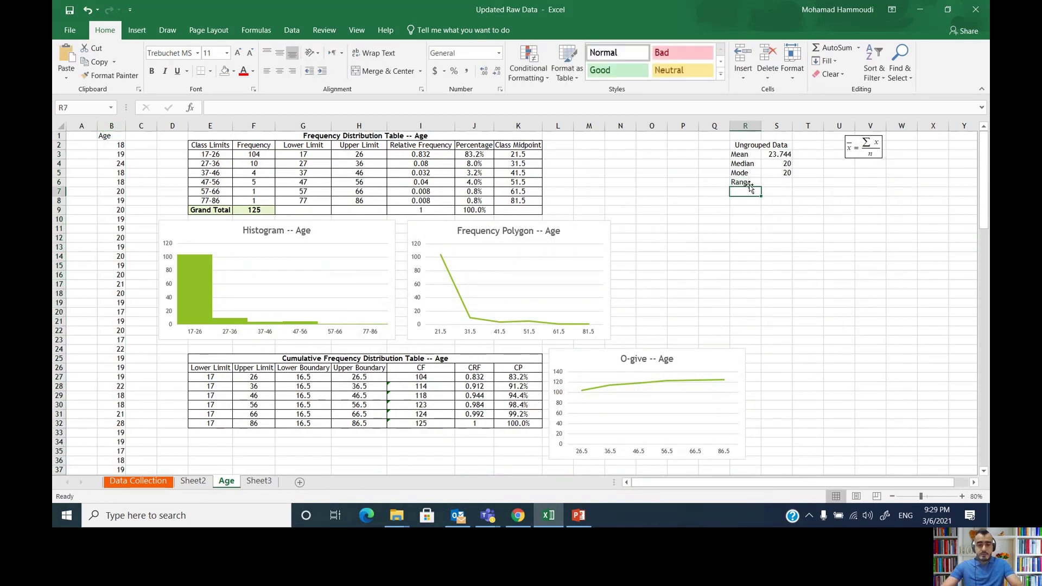
{"action": "type", "text": "Variance"}
{"action": "key", "text": "Return"}
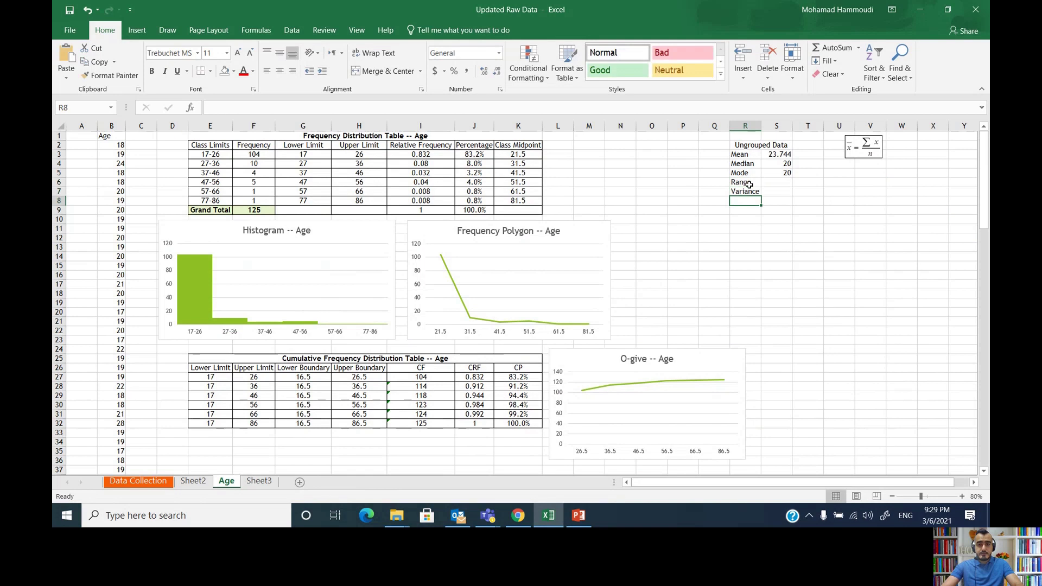
{"action": "type", "text": "SD"}
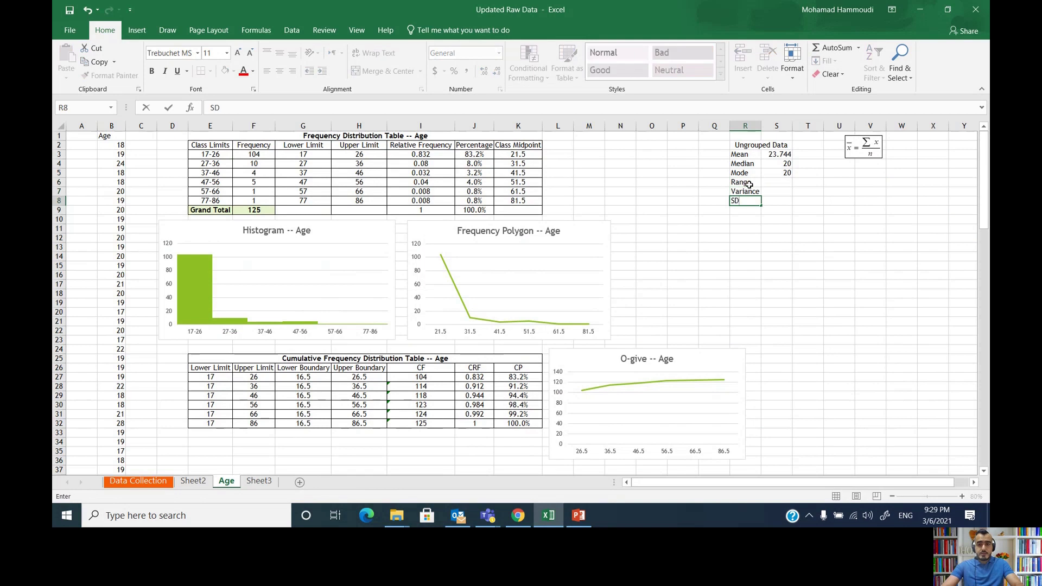
{"action": "key", "text": "Return"}
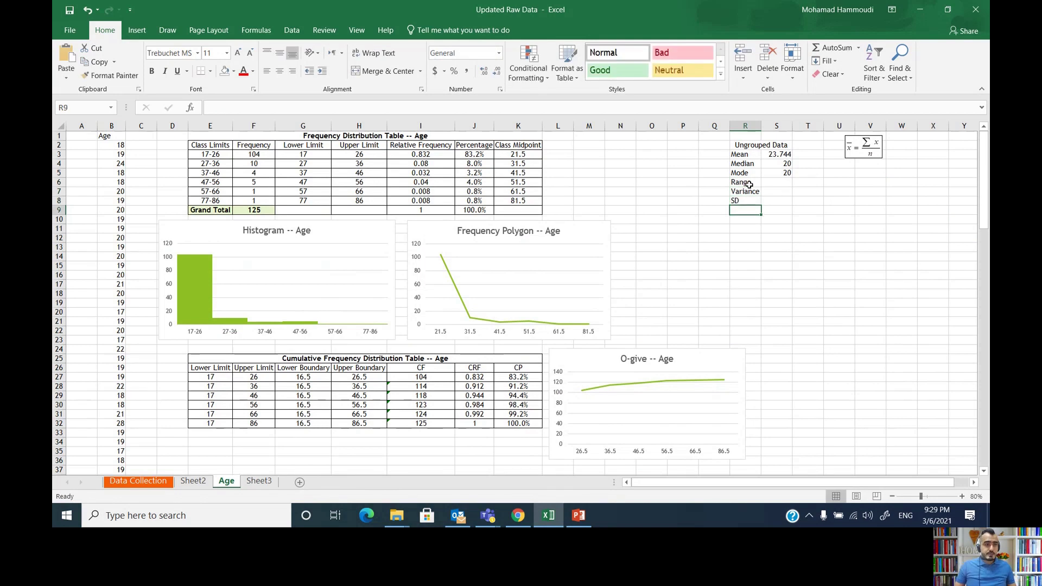
- Sort the Age column B by cell values from smallest to largest, treating the first row as a header
{"action": "left_click", "coordinate": [782, 183]}
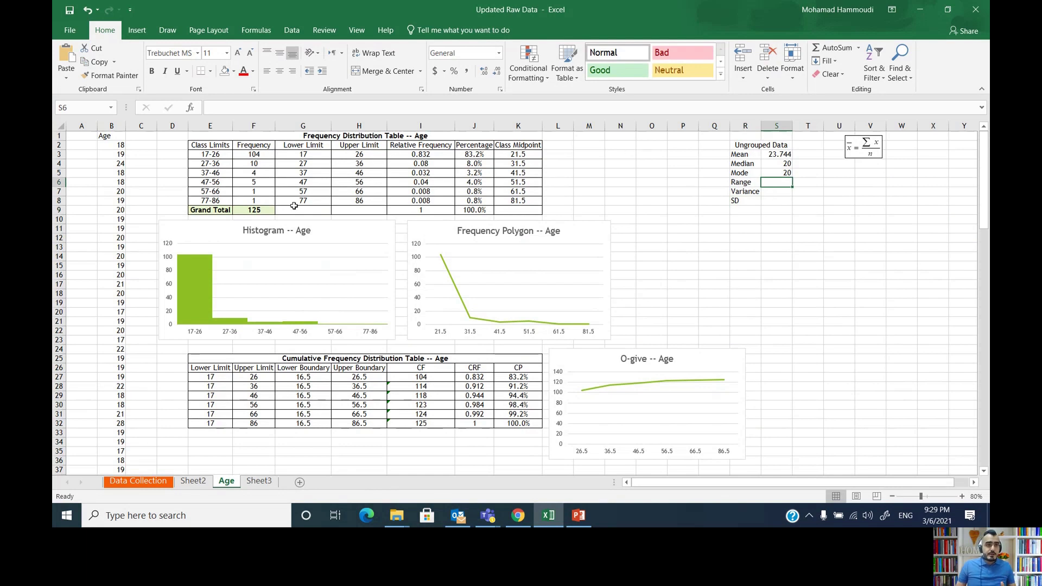
{"action": "left_click", "coordinate": [117, 125]}
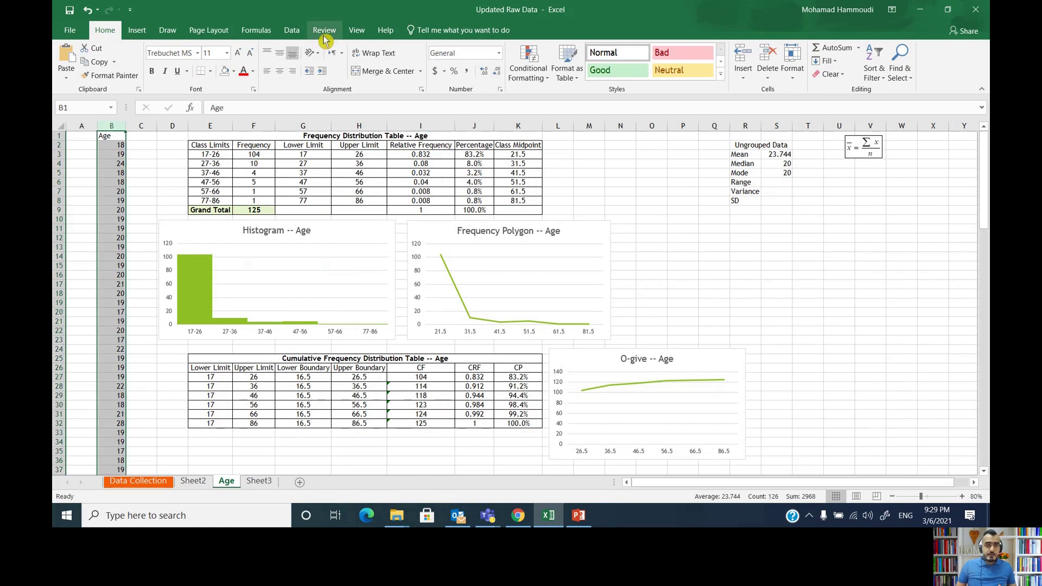
{"action": "left_click", "coordinate": [293, 31]}
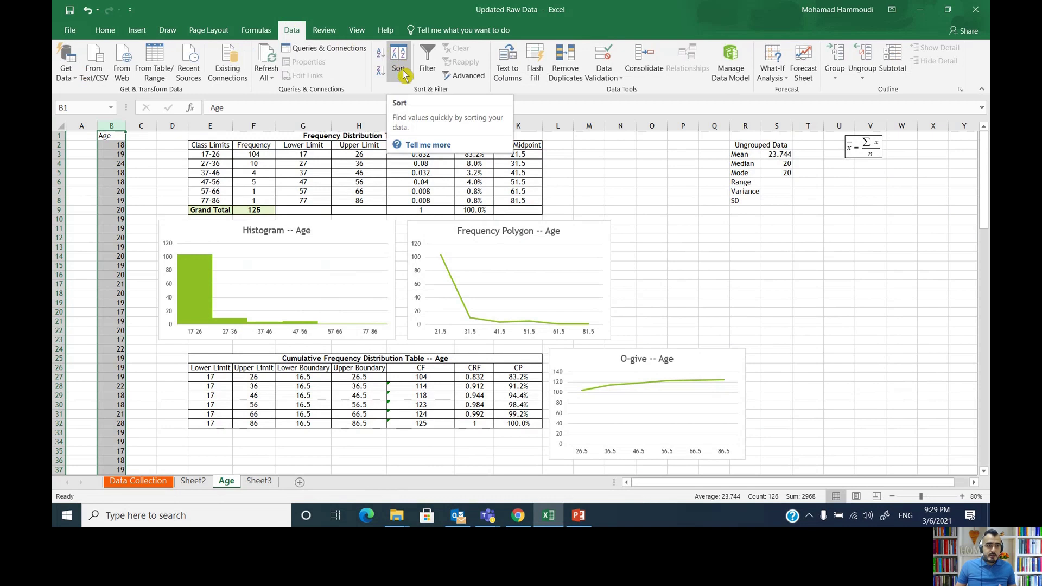
{"action": "left_click", "coordinate": [403, 74]}
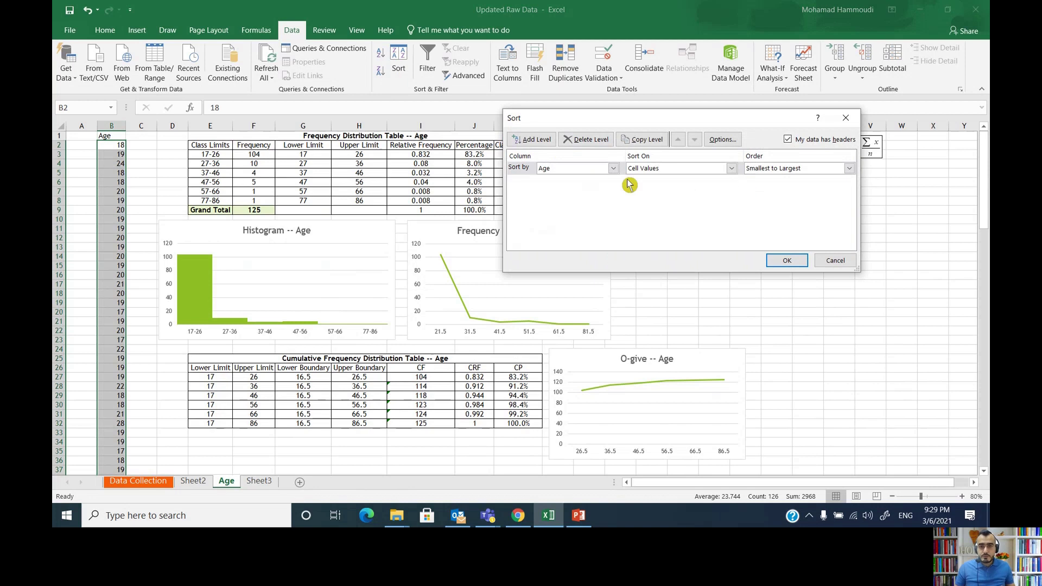
{"action": "left_click", "coordinate": [848, 169]}
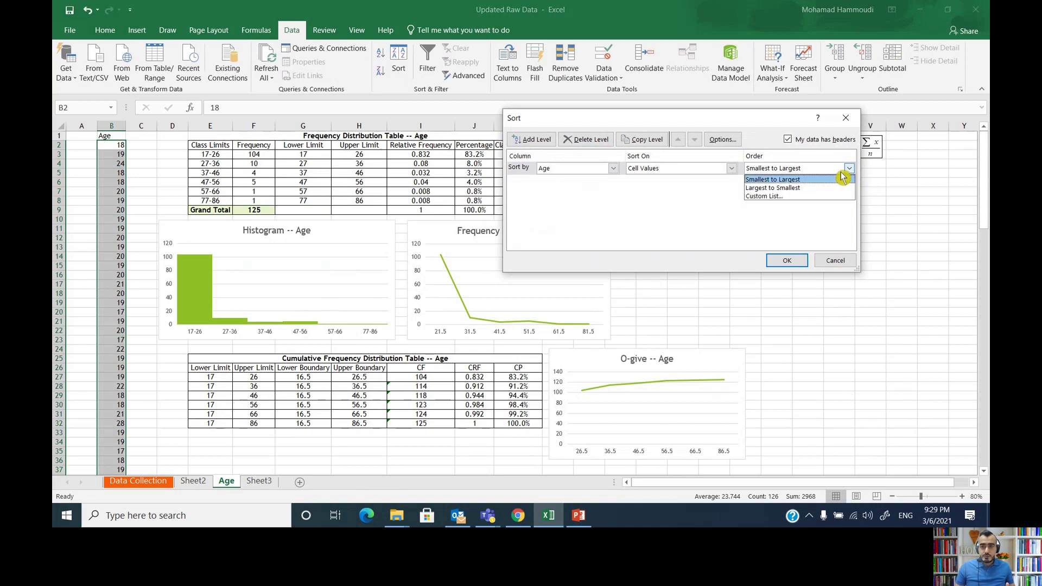
{"action": "left_click", "coordinate": [841, 177]}
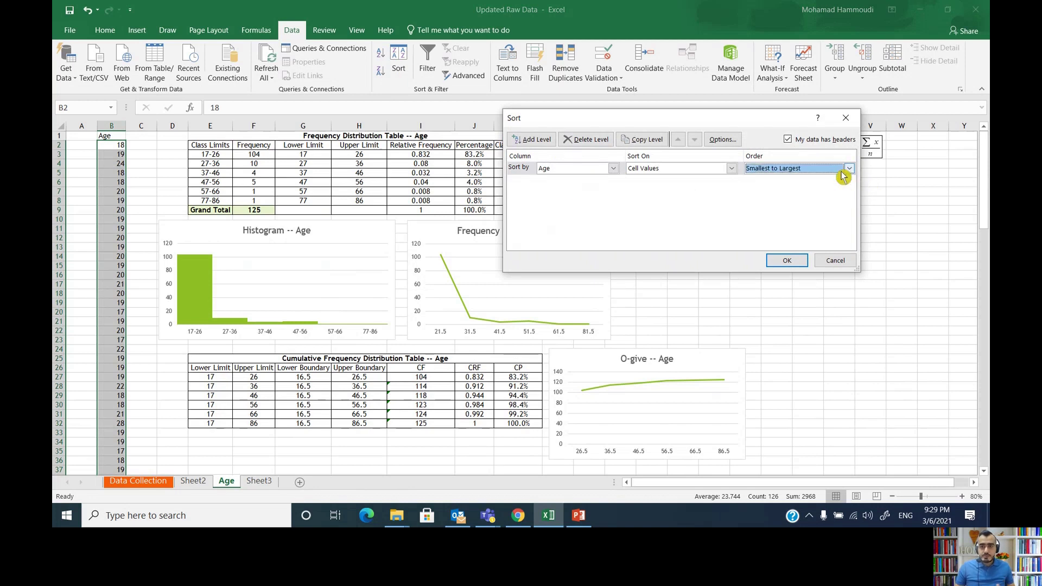
{"action": "left_click", "coordinate": [778, 260]}
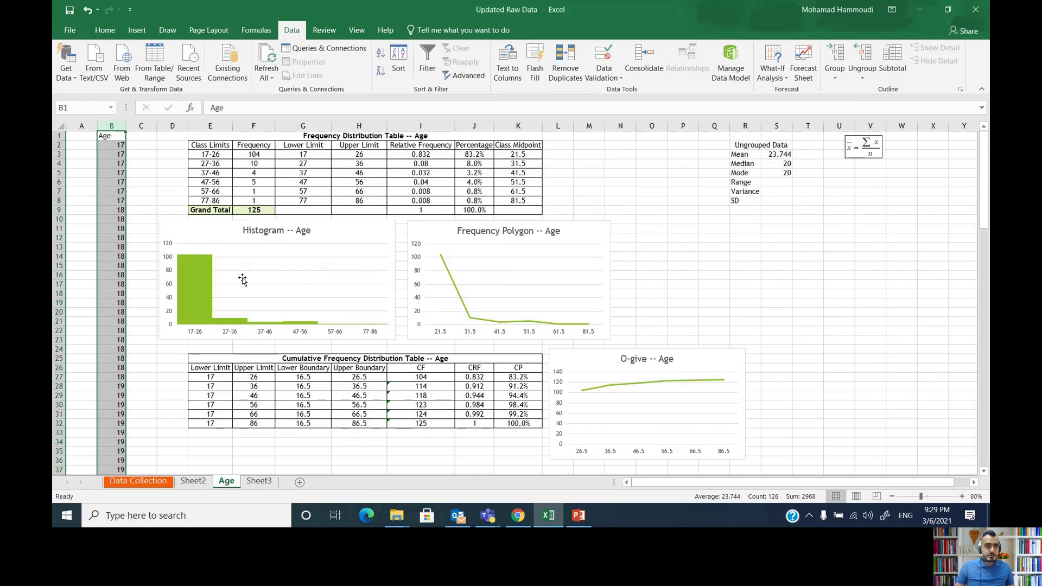
- Examine the sorted Age column for its smallest and largest values, and select cell S6 beside the Range label
{"action": "scroll", "coordinate": [151, 214], "scroll_direction": "down", "scroll_amount": 1}
{"action": "scroll", "coordinate": [151, 214], "scroll_direction": "up", "scroll_amount": 1}
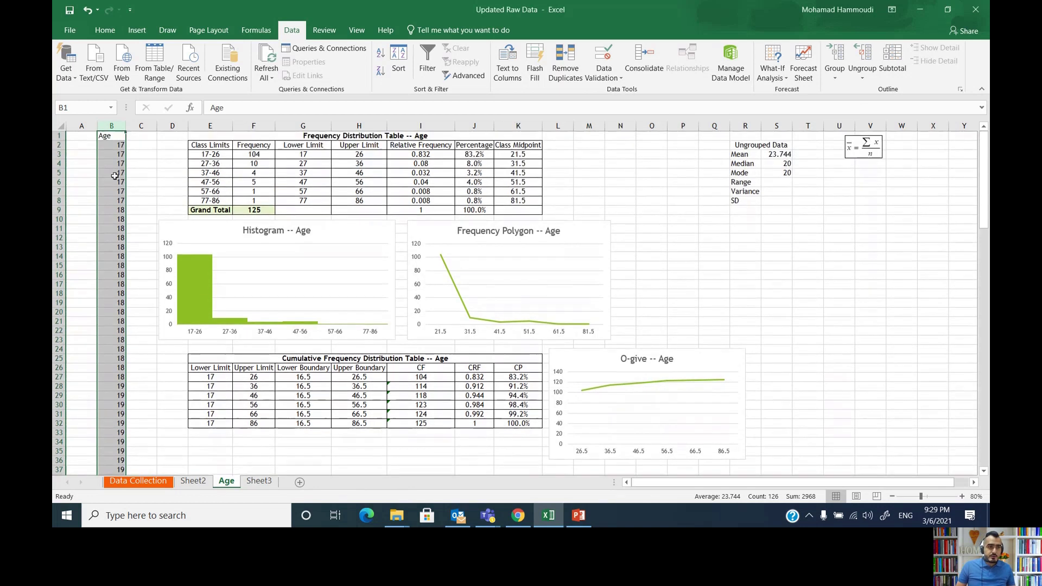
{"action": "left_click", "coordinate": [114, 146]}
{"action": "scroll", "coordinate": [147, 201], "scroll_direction": "down", "scroll_amount": 5}
{"action": "scroll", "coordinate": [144, 228], "scroll_direction": "down", "scroll_amount": 20}
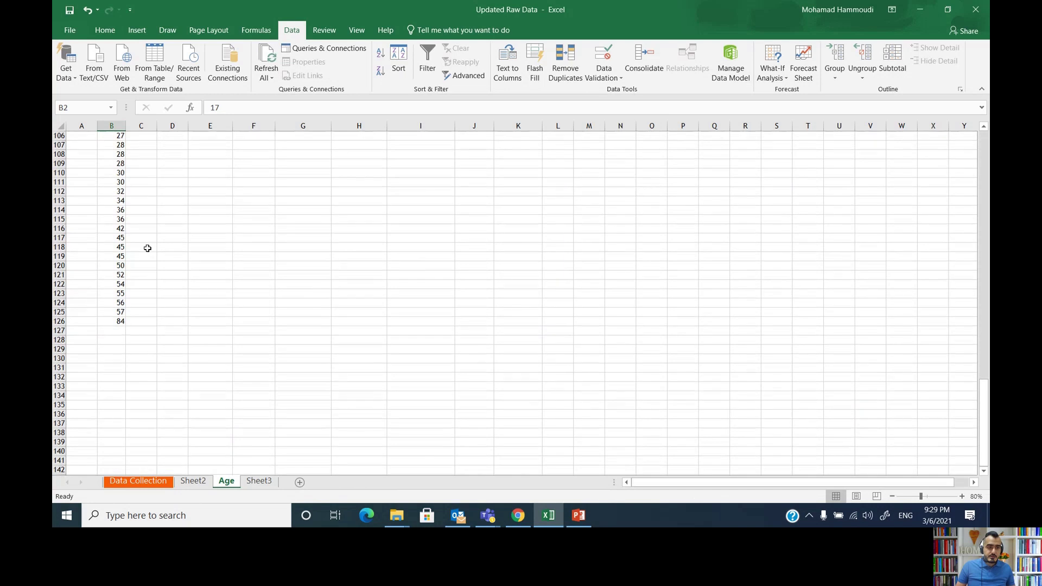
{"action": "scroll", "coordinate": [157, 251], "scroll_direction": "up", "scroll_amount": 20}
{"action": "scroll", "coordinate": [190, 256], "scroll_direction": "up", "scroll_amount": 8}
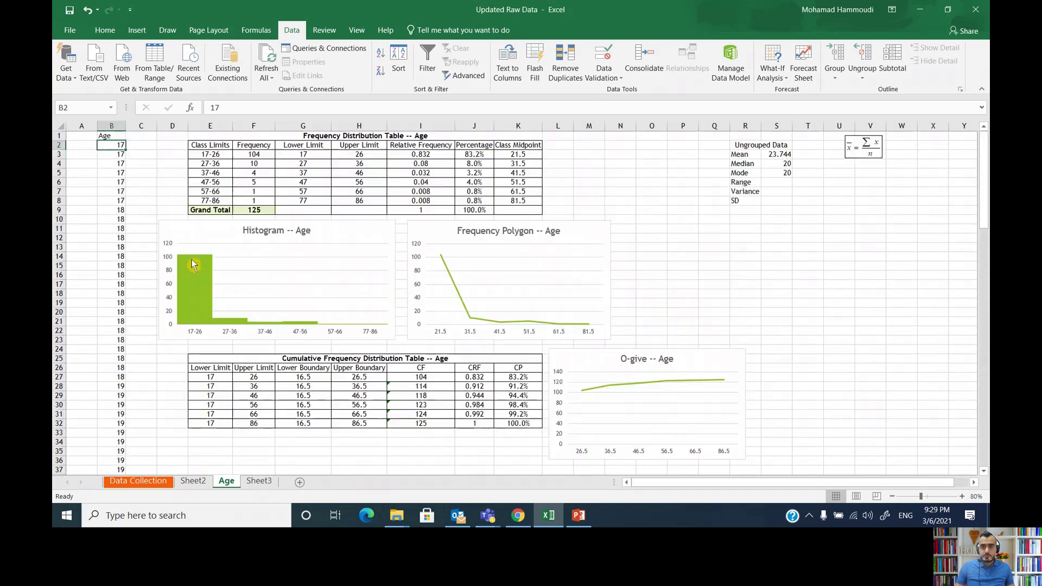
{"action": "left_click", "coordinate": [777, 182]}
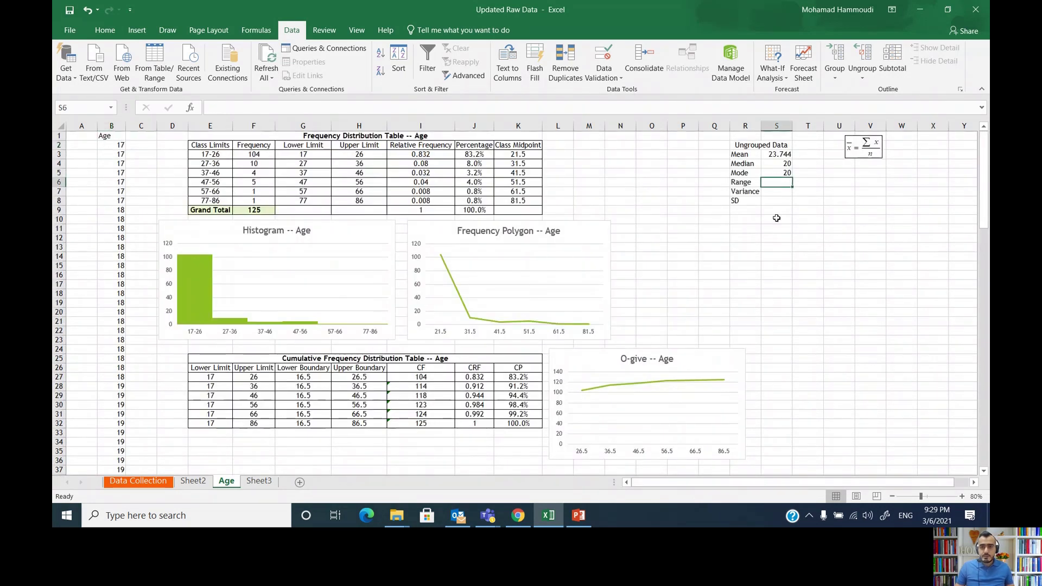
- Calculate the range in S6 by subtracting the smallest age from the largest with the formula =B126-B2
{"action": "type", "text": "="}
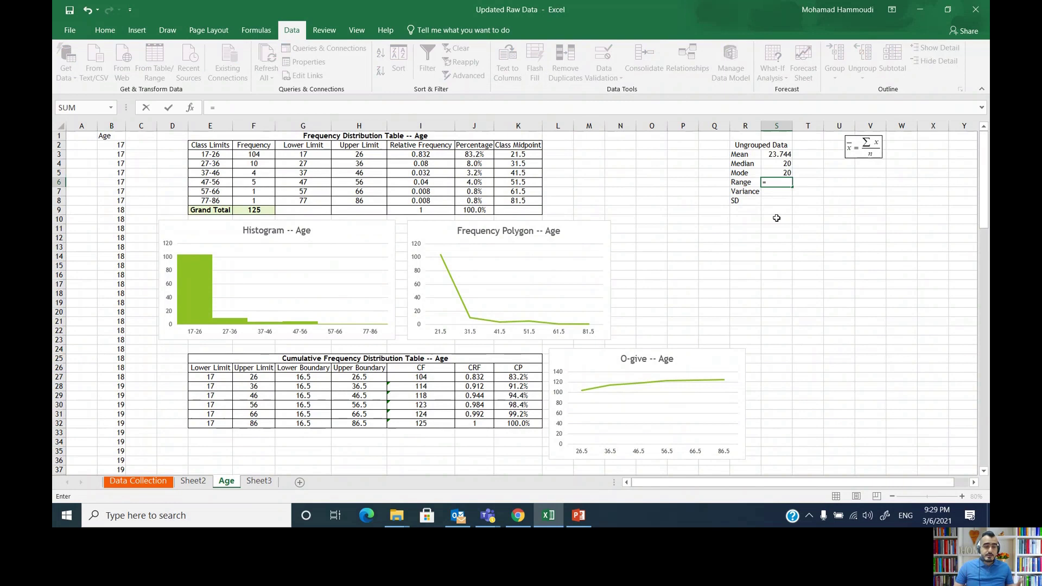
{"action": "scroll", "coordinate": [96, 278], "scroll_direction": "down", "scroll_amount": 20}
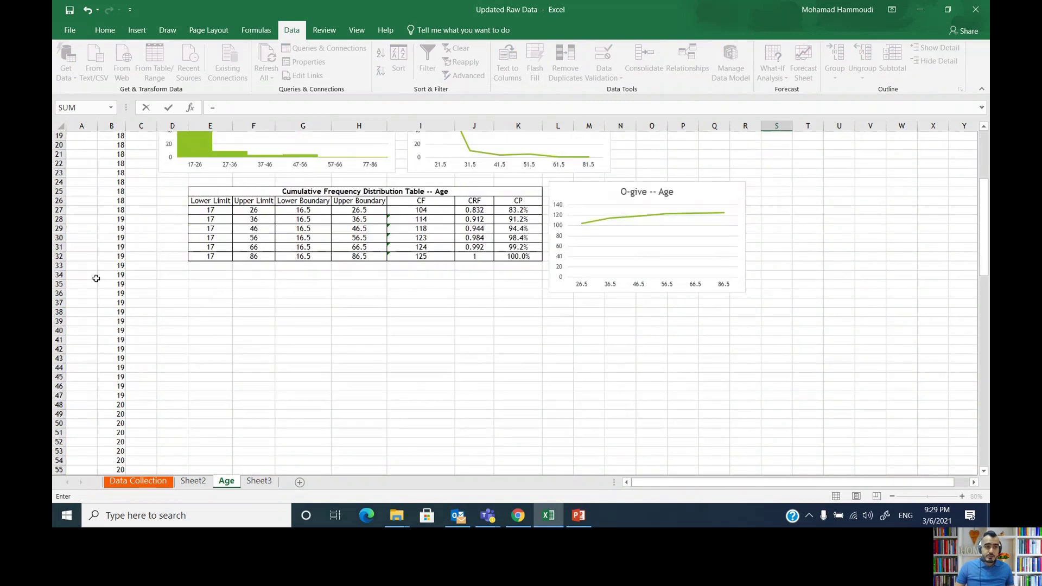
{"action": "scroll", "coordinate": [96, 279], "scroll_direction": "down", "scroll_amount": 6}
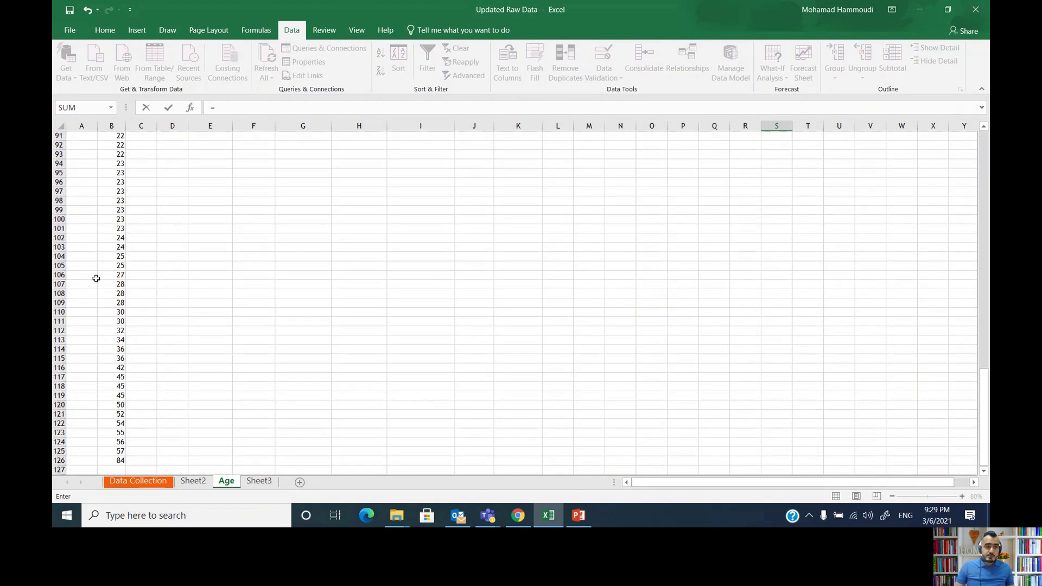
{"action": "left_click", "coordinate": [121, 432]}
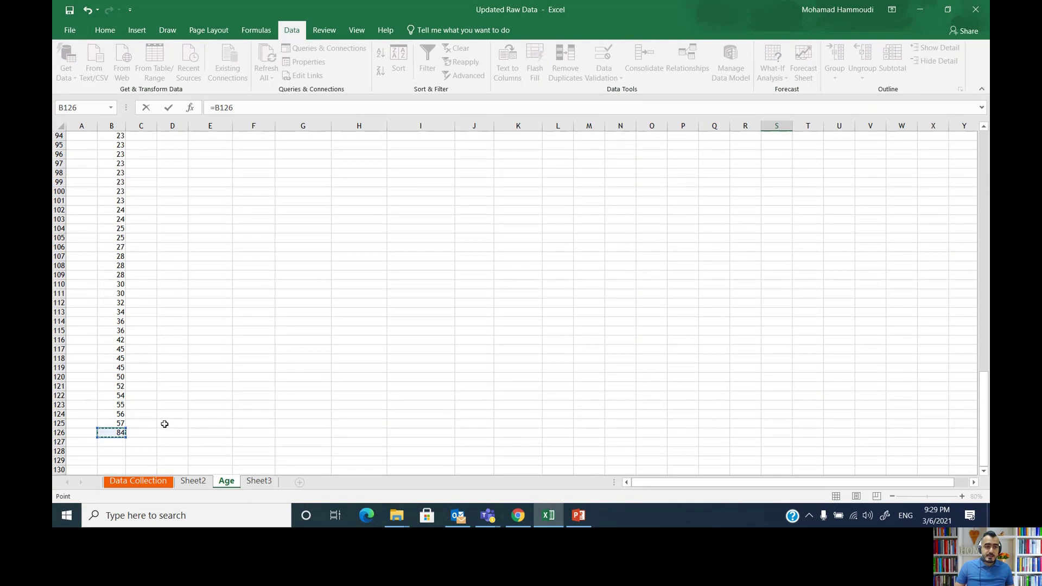
{"action": "scroll", "coordinate": [868, 326], "scroll_direction": "up", "scroll_amount": 15}
{"action": "scroll", "coordinate": [867, 322], "scroll_direction": "up", "scroll_amount": 16}
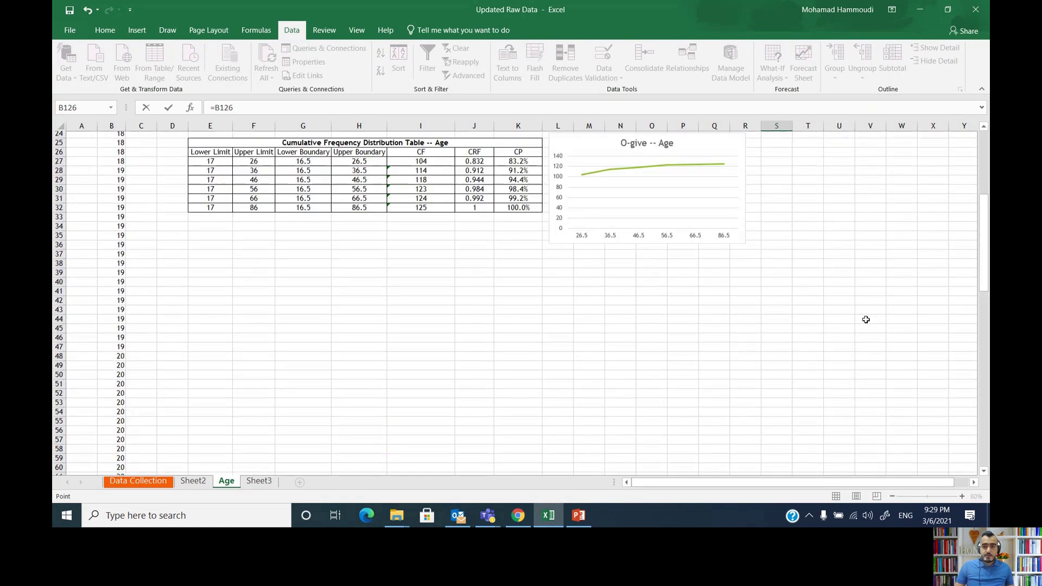
{"action": "type", "text": "-"}
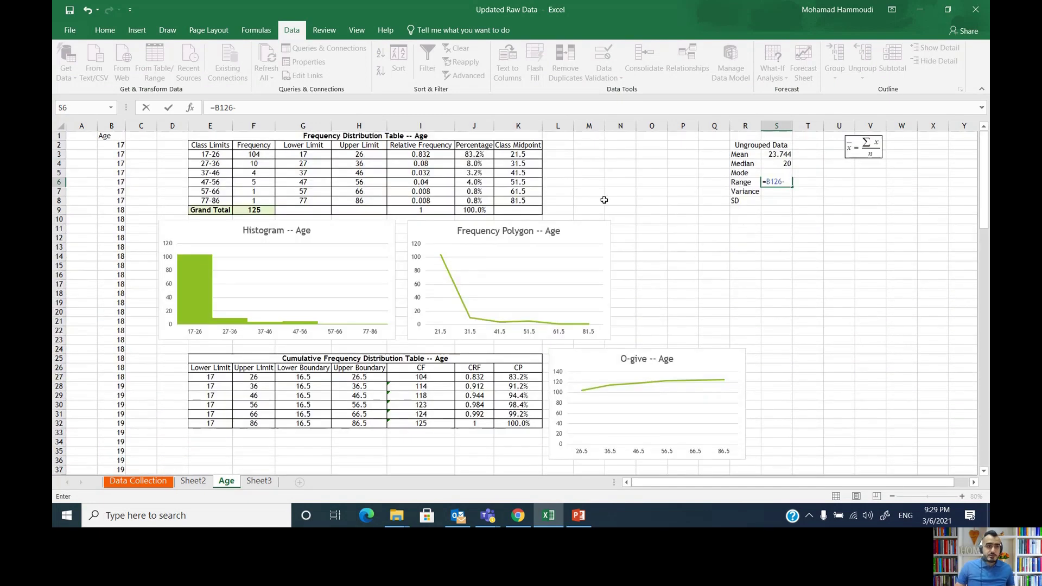
{"action": "left_click", "coordinate": [123, 147]}
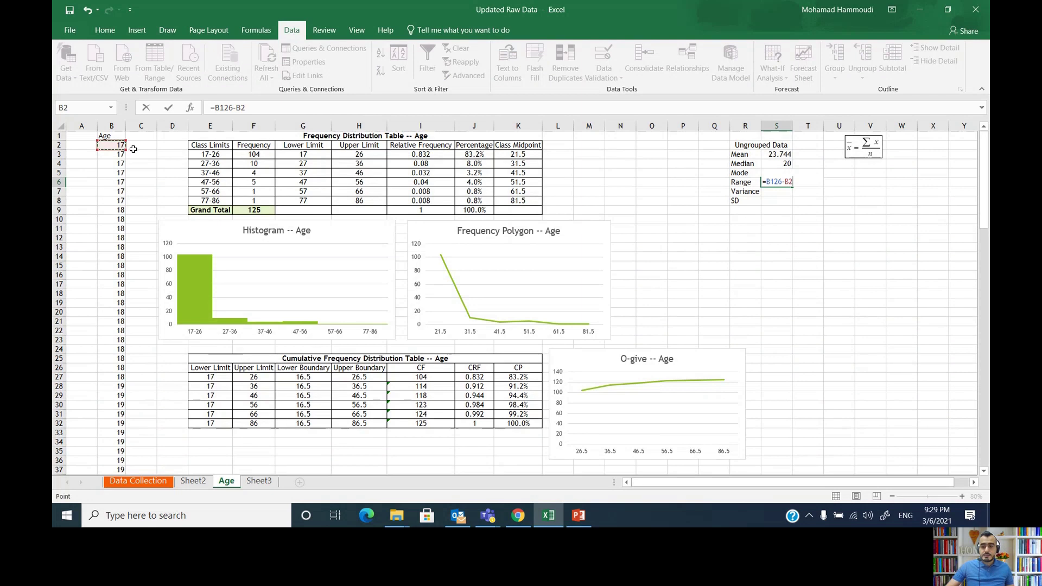
{"action": "key", "text": "Return"}
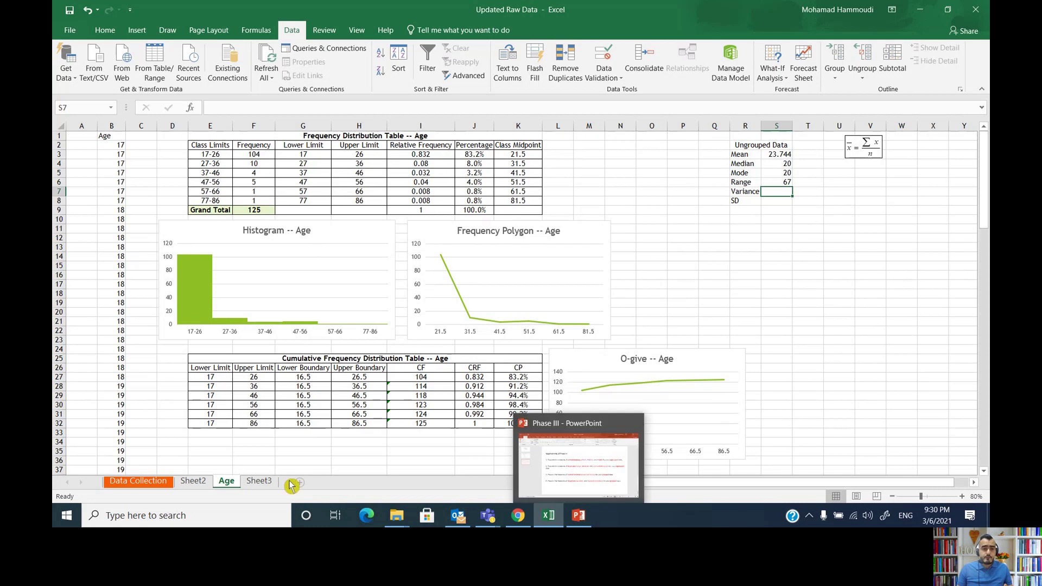
- Copy the ungrouped-data variance formula picture from Sheet3 to the Age sheet and place it beneath the mean formula picture
{"action": "left_click", "coordinate": [262, 484]}
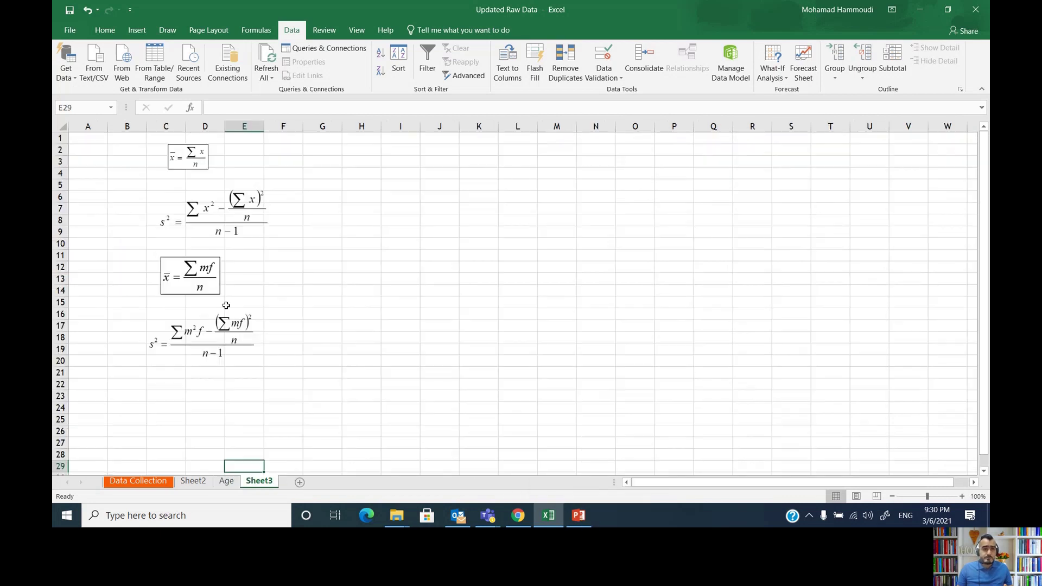
{"action": "left_click", "coordinate": [236, 207]}
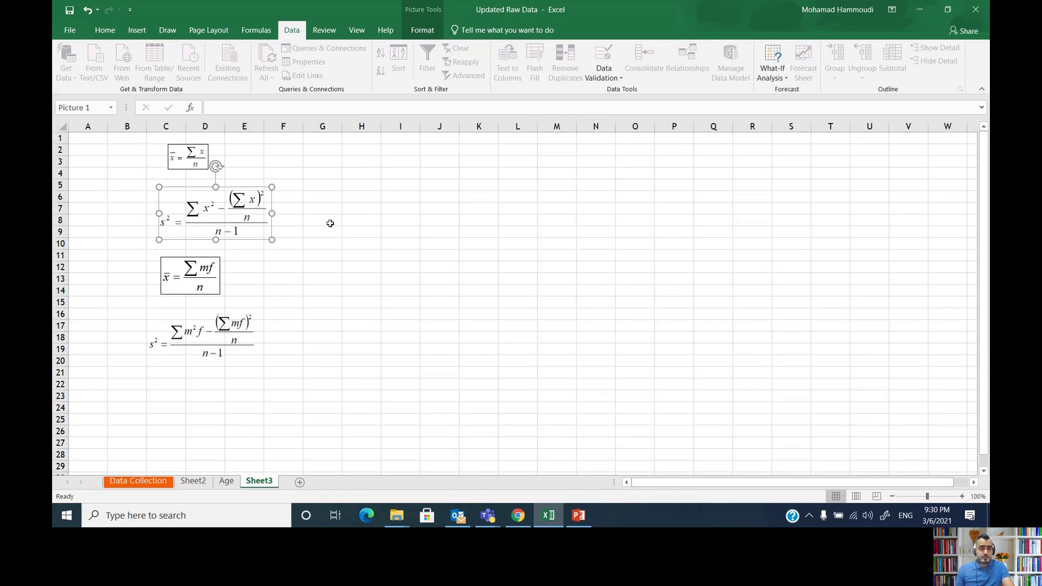
{"action": "left_click", "coordinate": [217, 485]}
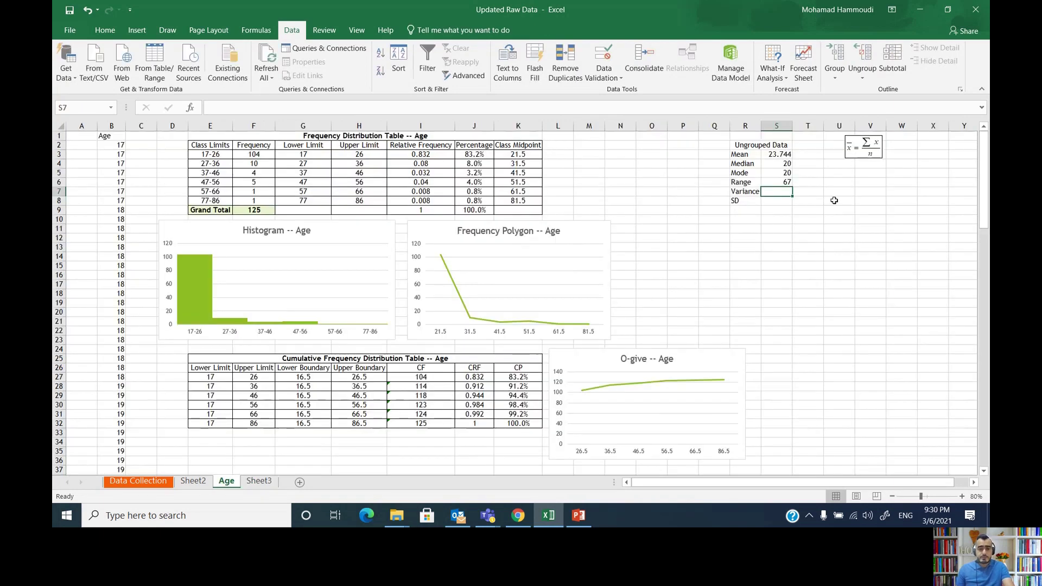
{"action": "key", "text": "ctrl+v"}
{"action": "left_click_drag", "start_coordinate": [831, 197], "coordinate": [875, 173]}
{"action": "left_click", "coordinate": [770, 208]}
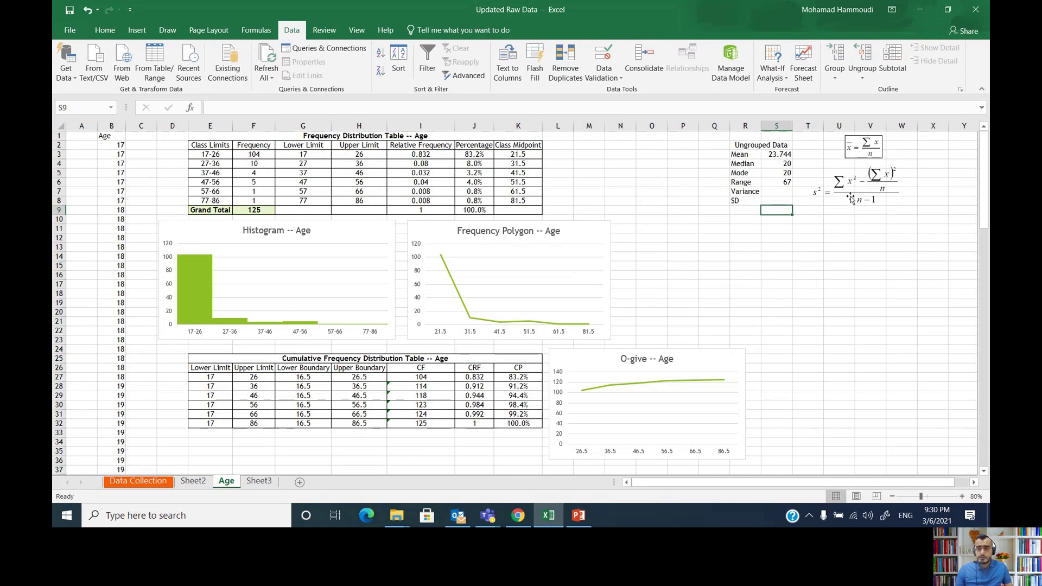
- Calculate the sample variance in S7 with VAR.S over ages B2:B126, and shift the variance formula picture slightly away from the table
{"action": "left_click", "coordinate": [770, 199]}
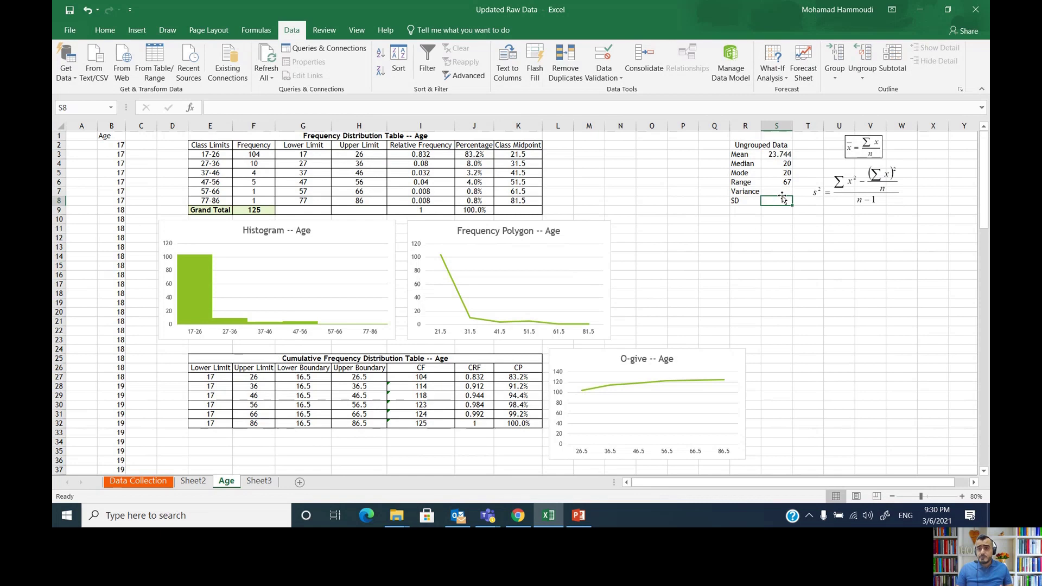
{"action": "left_click", "coordinate": [781, 192]}
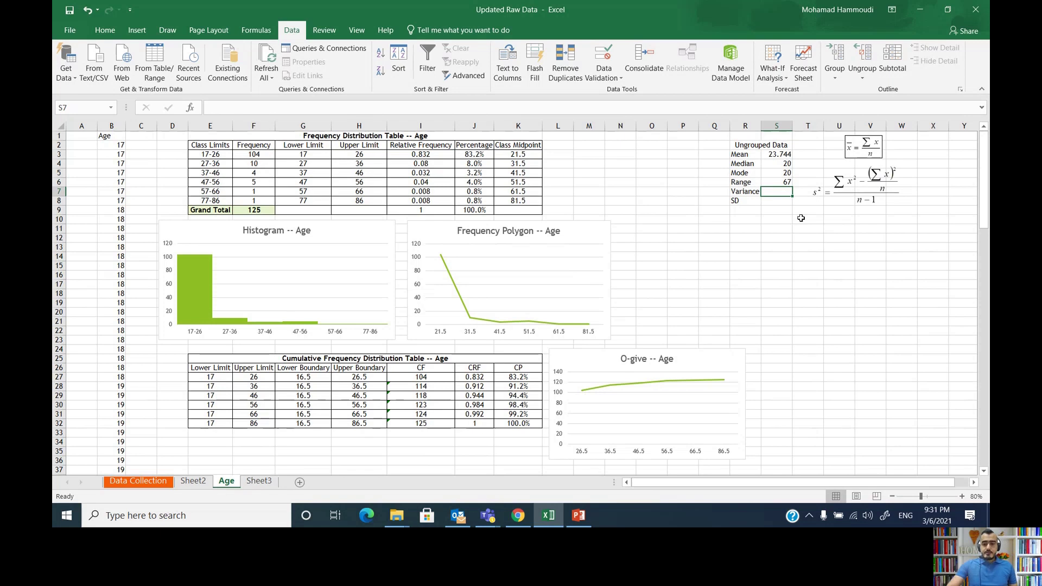
{"action": "type", "text": "="}
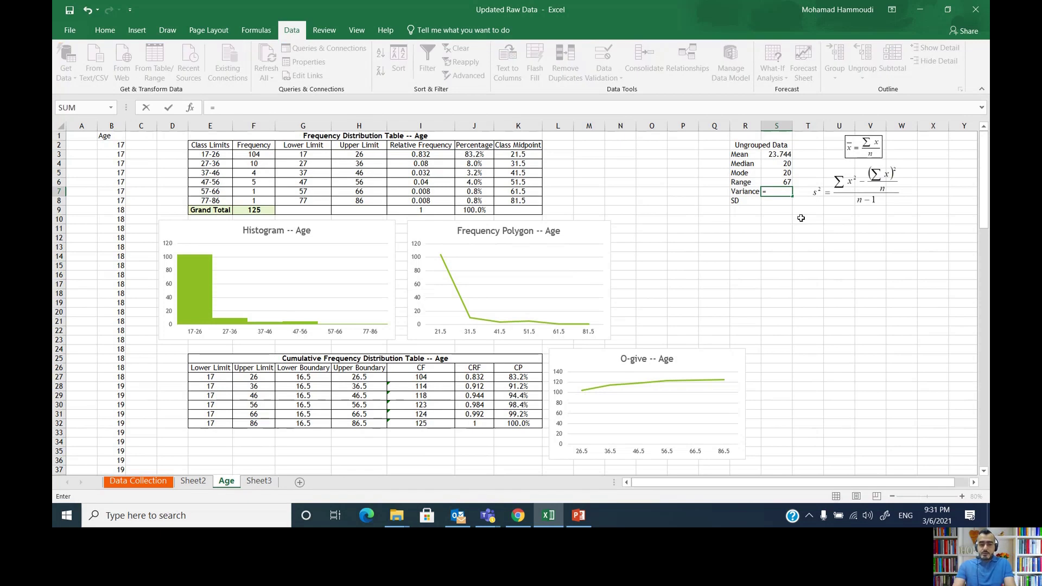
{"action": "type", "text": "va"}
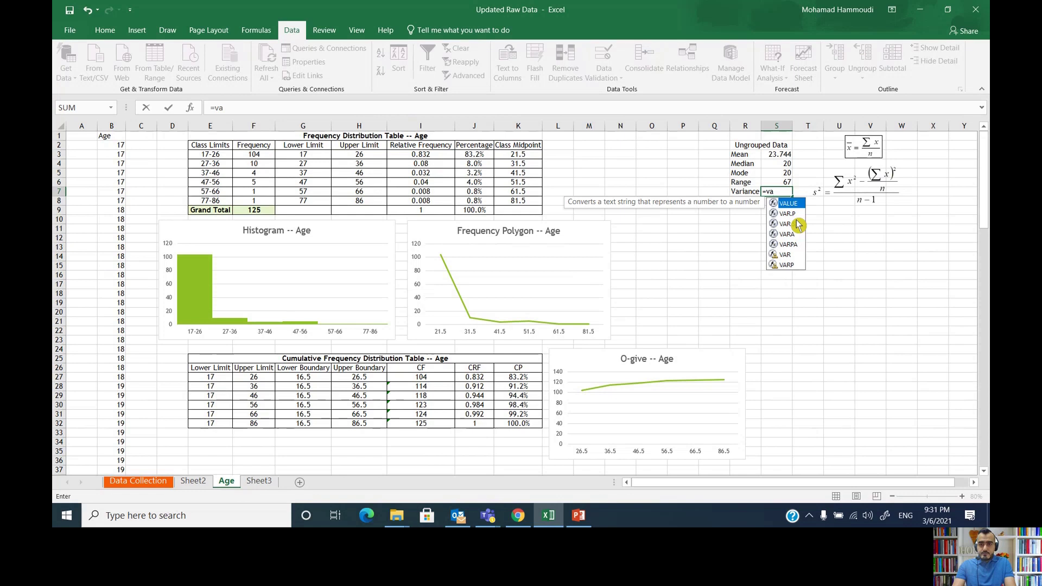
{"action": "type", "text": "r"}
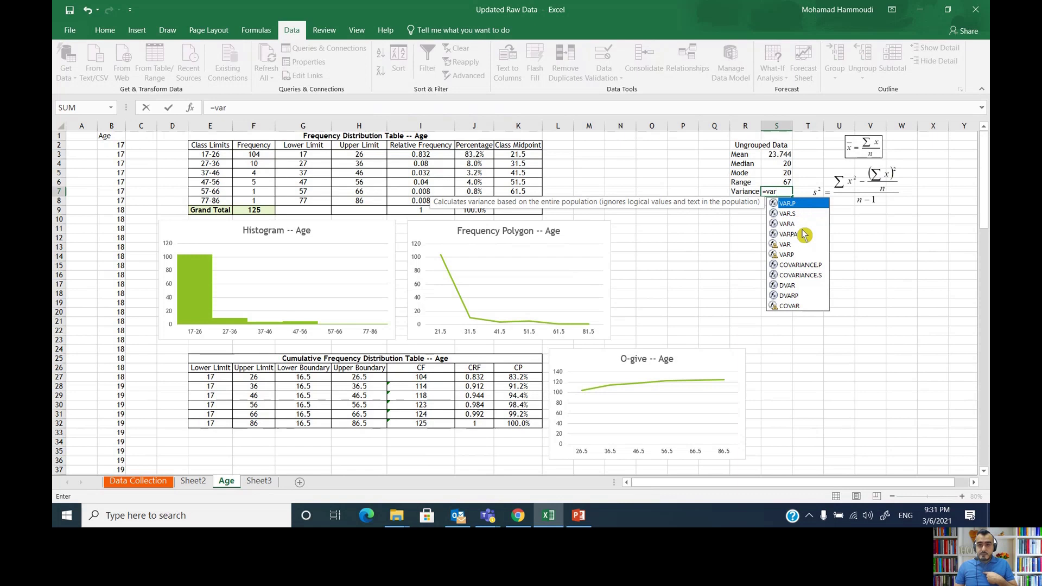
{"action": "left_click", "coordinate": [791, 215]}
{"action": "double_click", "coordinate": [791, 214]}
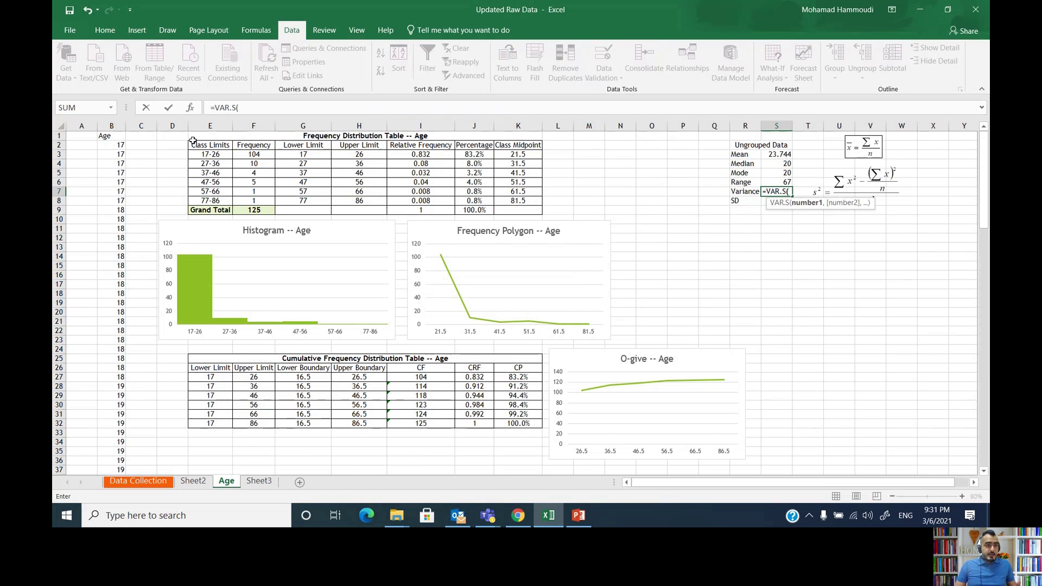
{"action": "left_click_drag", "start_coordinate": [117, 145], "coordinate": [114, 452]}
{"action": "scroll", "coordinate": [659, 198], "scroll_direction": "up", "scroll_amount": 20}
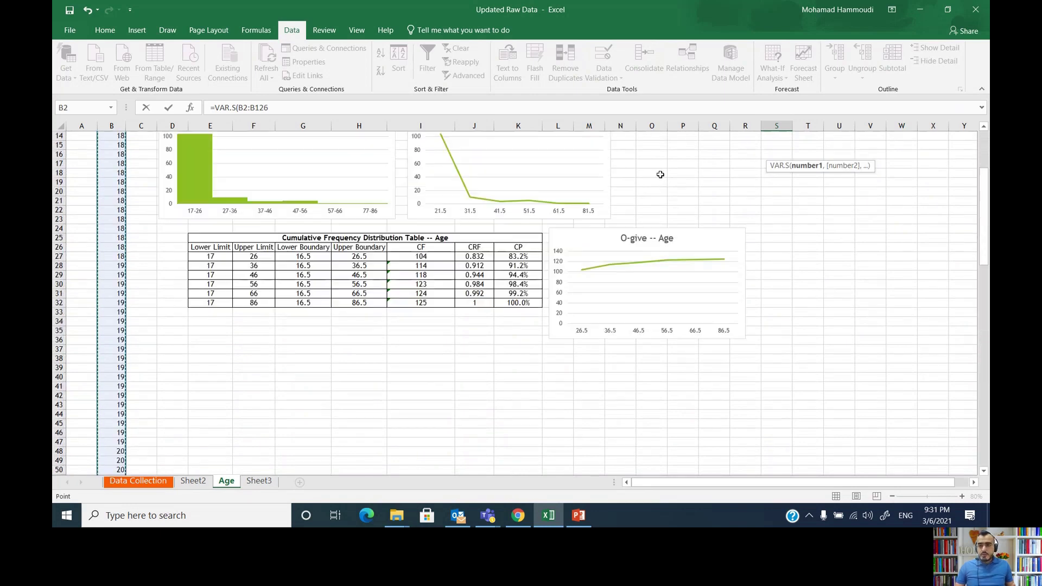
{"action": "key", "text": "Return"}
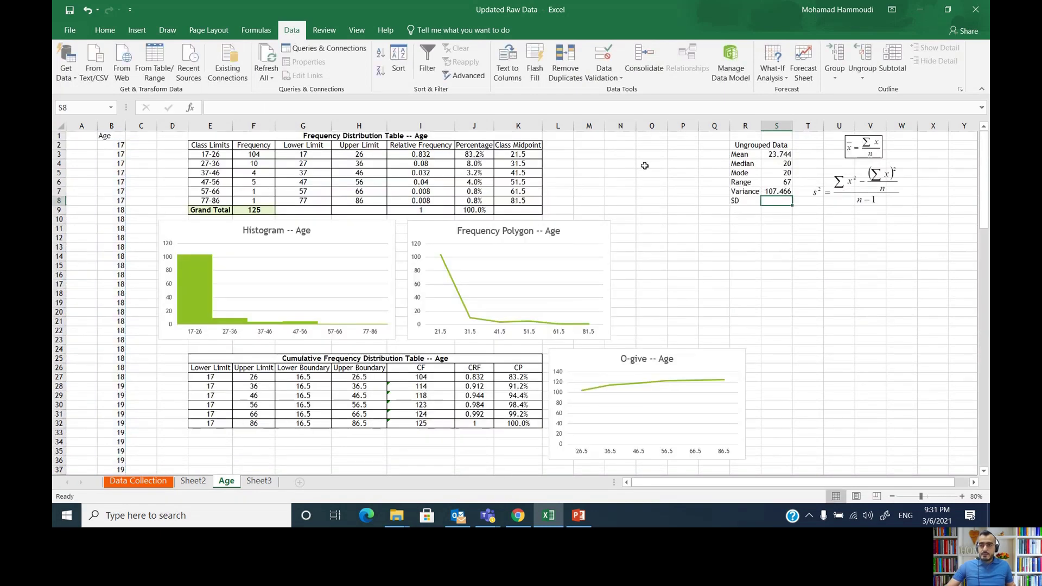
{"action": "left_click_drag", "start_coordinate": [866, 193], "coordinate": [882, 193]}
- Calculate the sample standard deviation in S8 with STDEV.S over the ages in B2:B126
{"action": "left_click", "coordinate": [770, 199]}
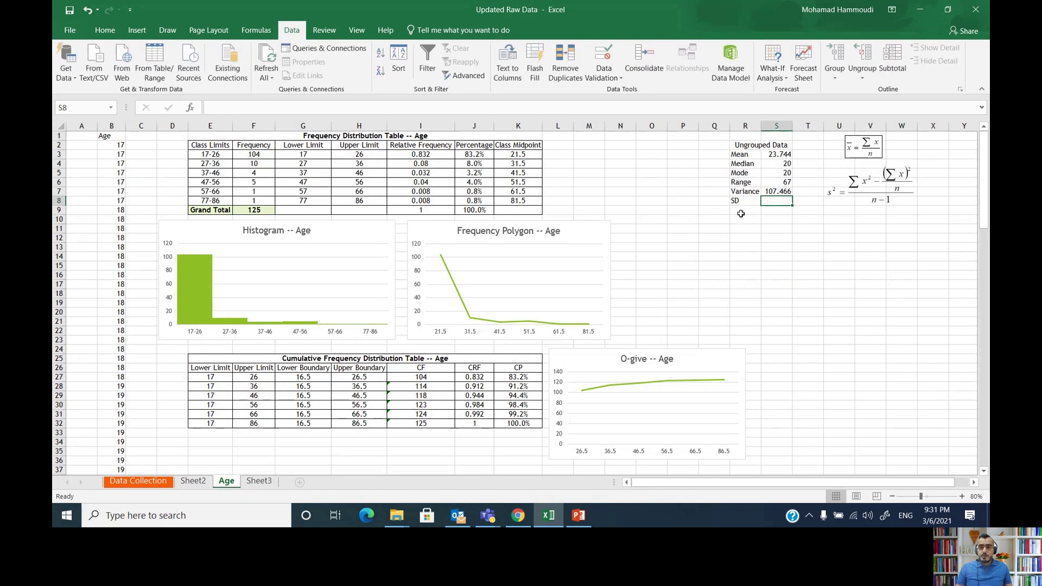
{"action": "type", "text": "="}
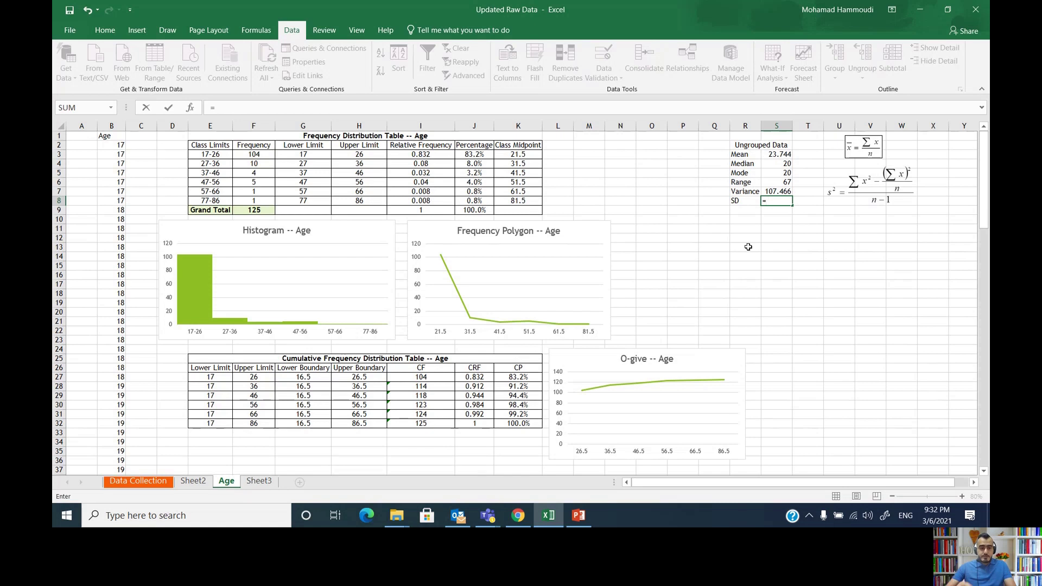
{"action": "type", "text": "s"}
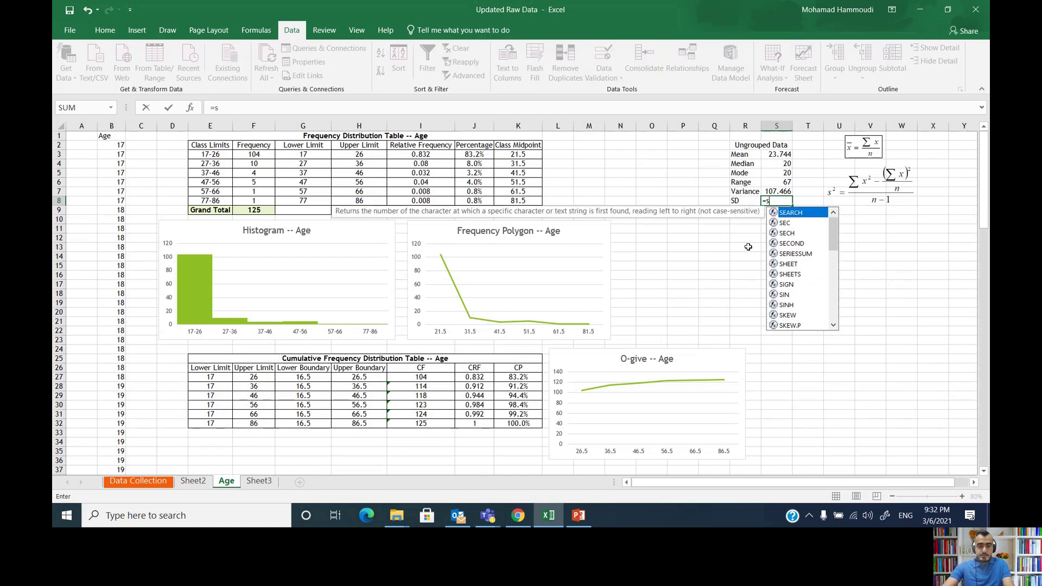
{"action": "type", "text": "t"}
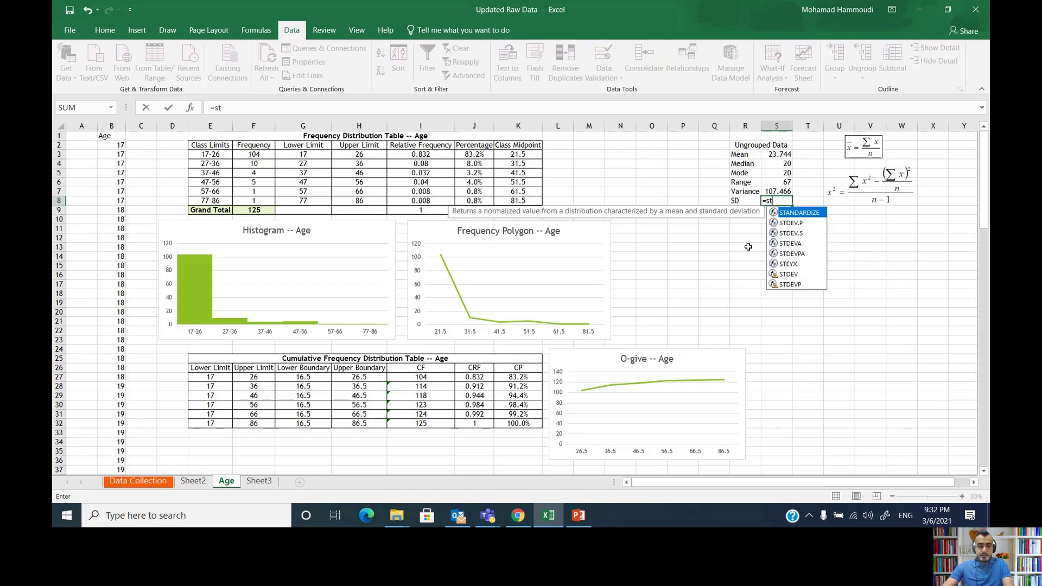
{"action": "type", "text": "d"}
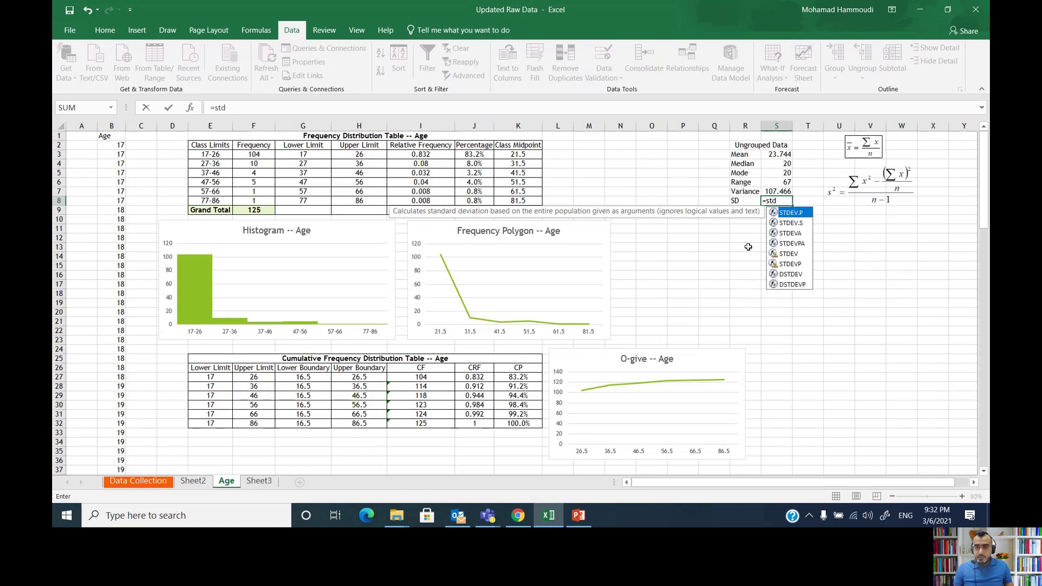
{"action": "double_click", "coordinate": [804, 224]}
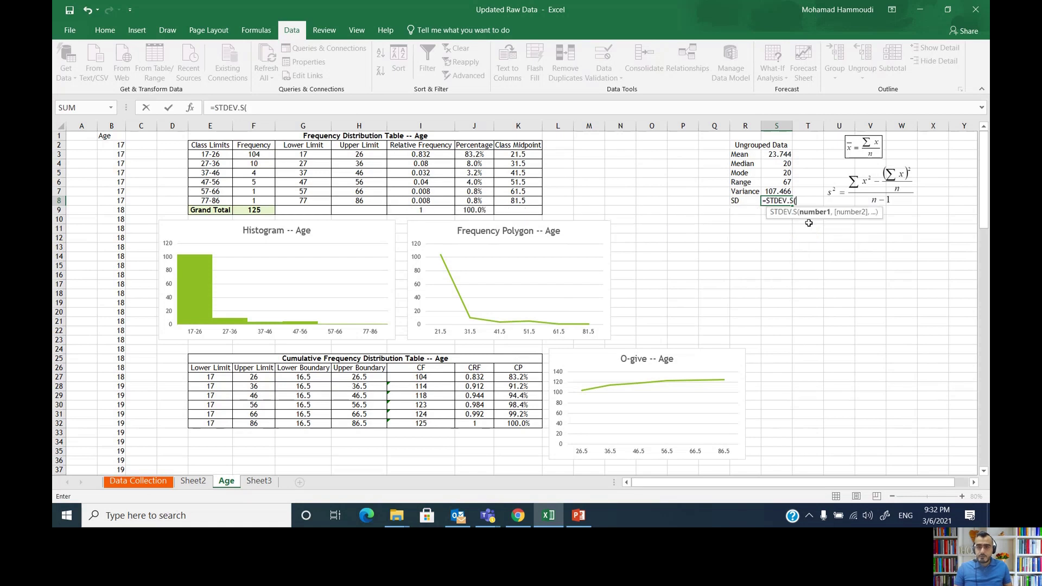
{"action": "left_click_drag", "start_coordinate": [110, 144], "coordinate": [131, 467]}
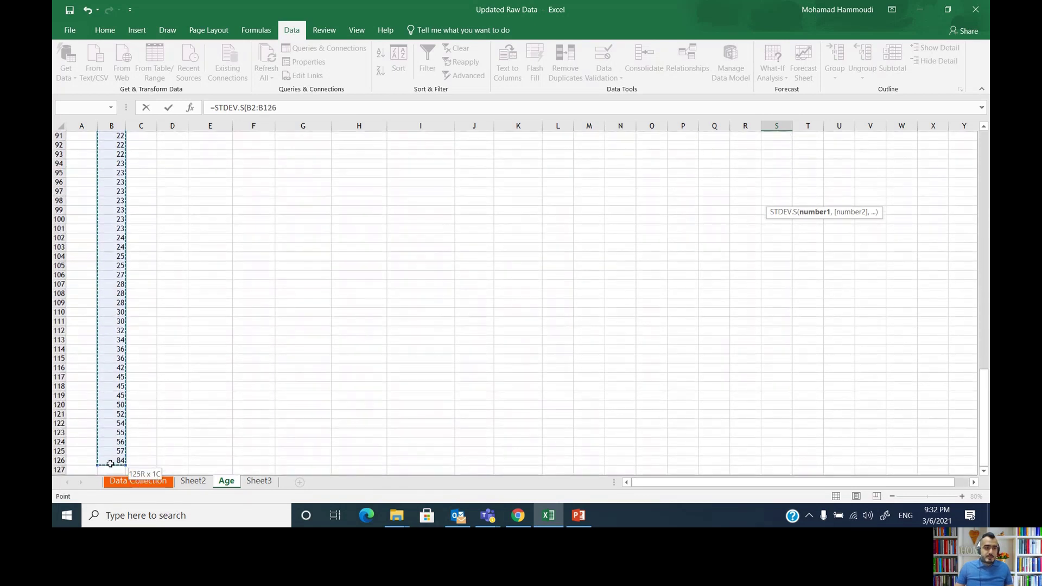
{"action": "scroll", "coordinate": [640, 304], "scroll_direction": "up", "scroll_amount": 20}
{"action": "scroll", "coordinate": [639, 304], "scroll_direction": "up", "scroll_amount": 5}
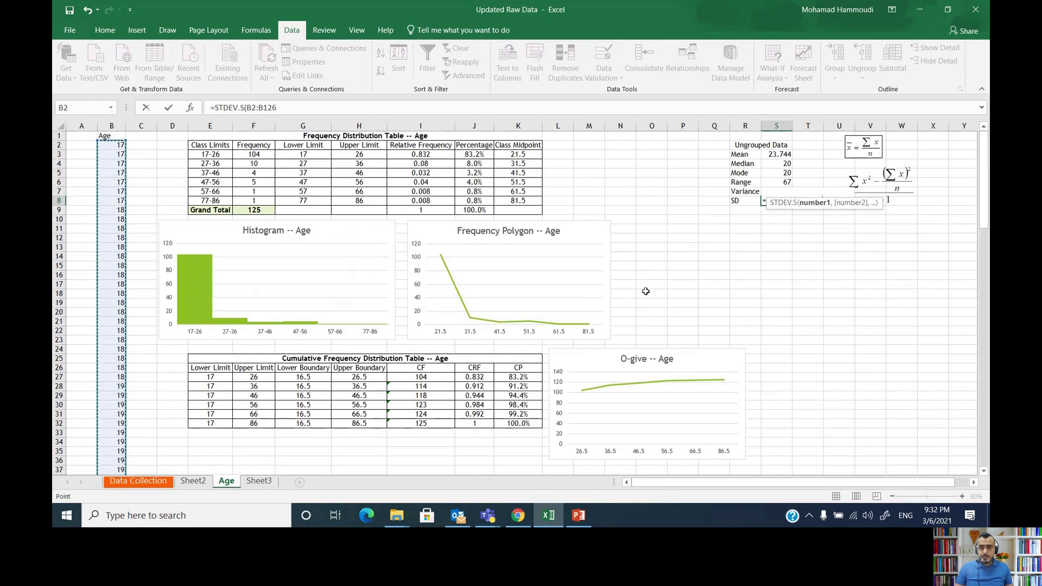
{"action": "key", "text": "Return"}
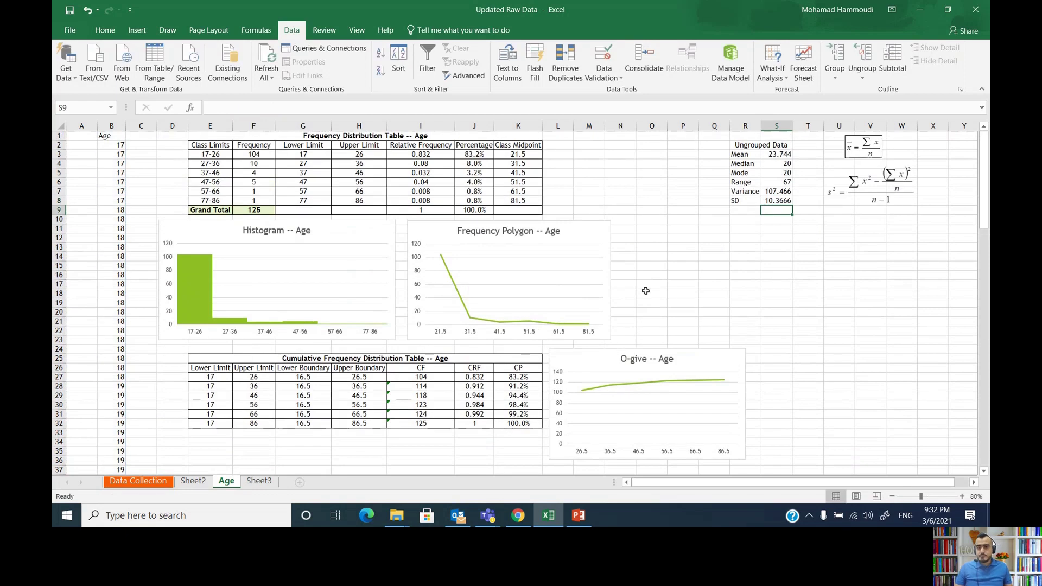
- Cross-check the standard deviation in T8 by taking the square root of the variance with SQRT of S7
{"action": "left_click", "coordinate": [811, 200]}
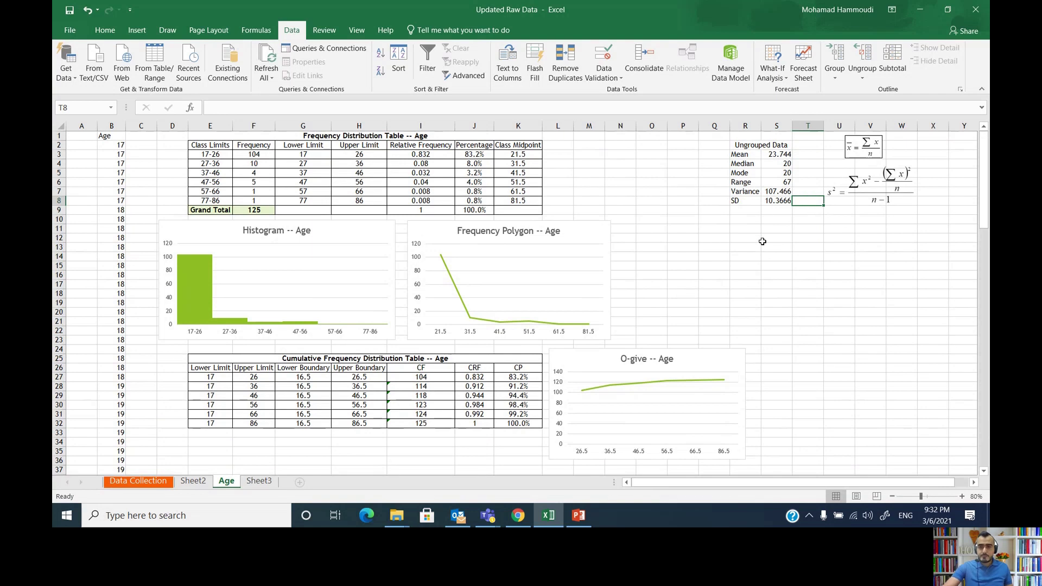
{"action": "type", "text": "=sq"}
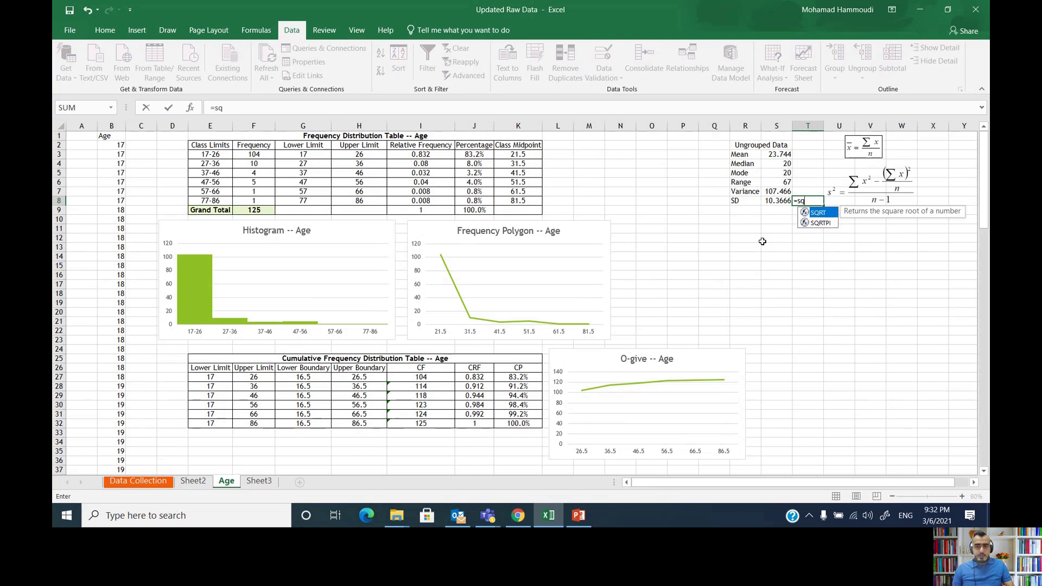
{"action": "double_click", "coordinate": [827, 214]}
{"action": "left_click", "coordinate": [778, 192]}
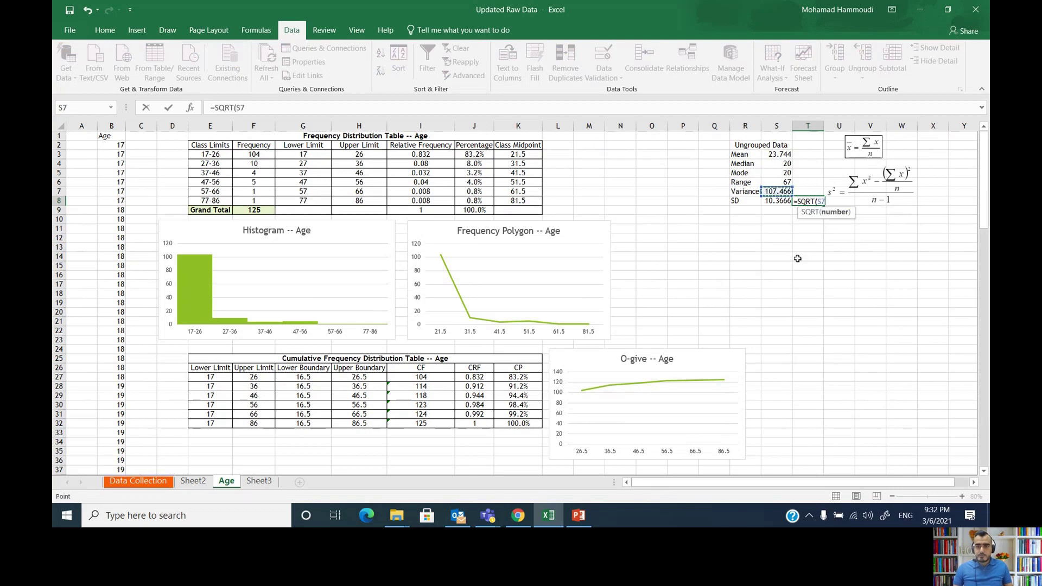
{"action": "key", "text": "Return"}
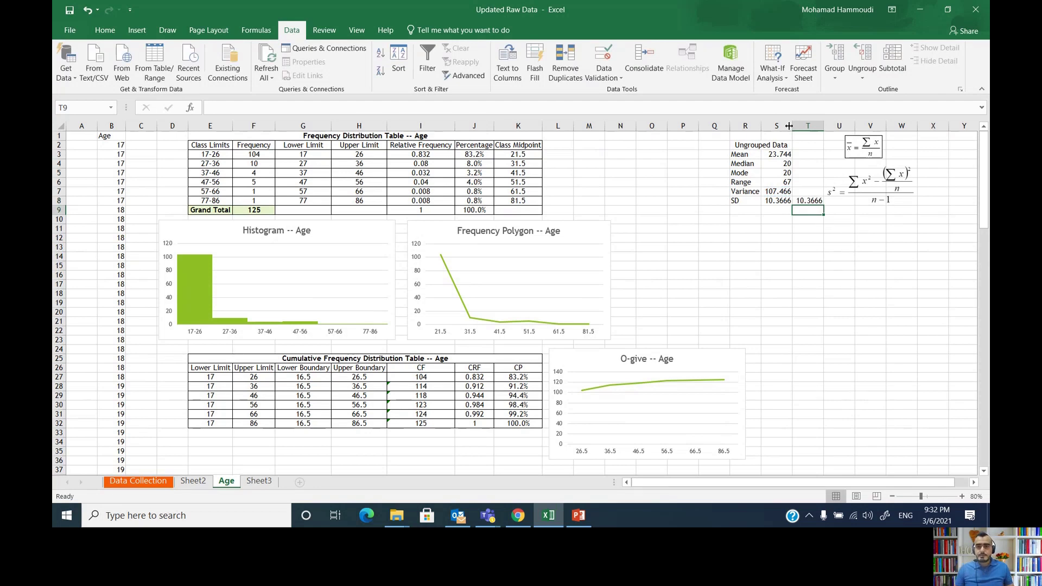
- Apply all borders to the ungrouped-data results table in R2:S8
{"action": "left_click_drag", "start_coordinate": [745, 143], "coordinate": [776, 201]}
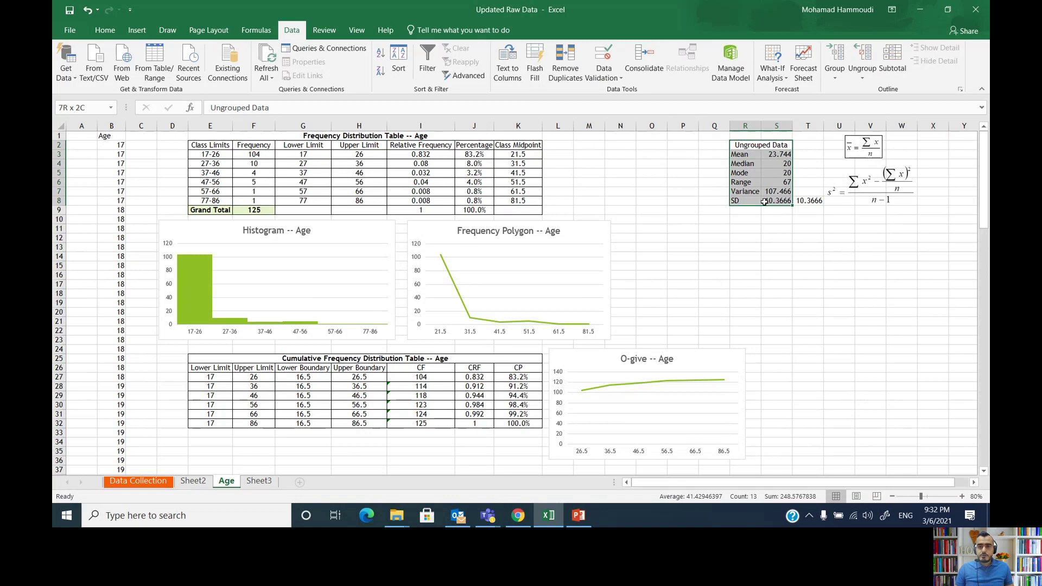
{"action": "left_click", "coordinate": [105, 31]}
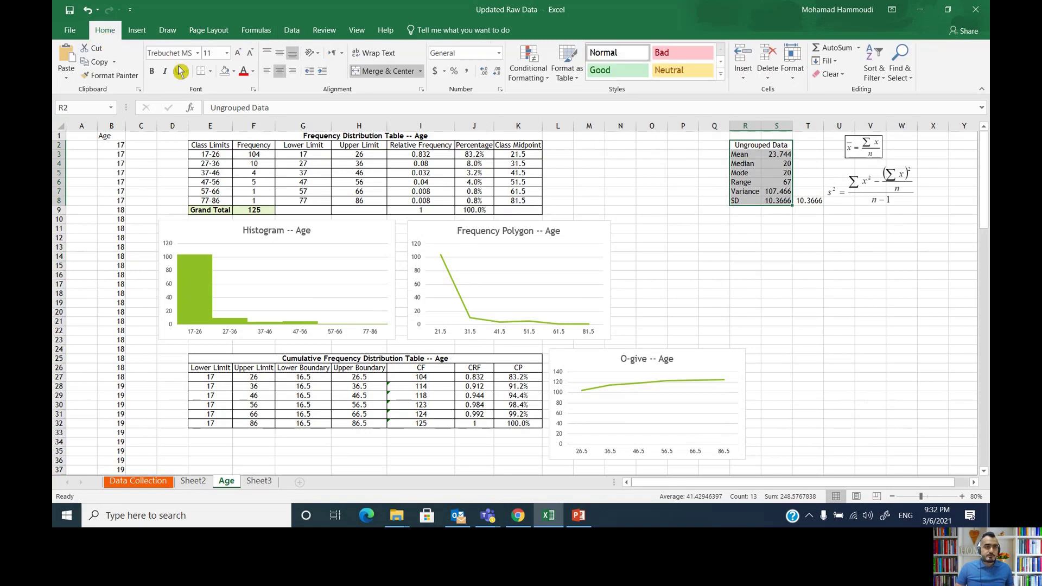
{"action": "left_click", "coordinate": [210, 73]}
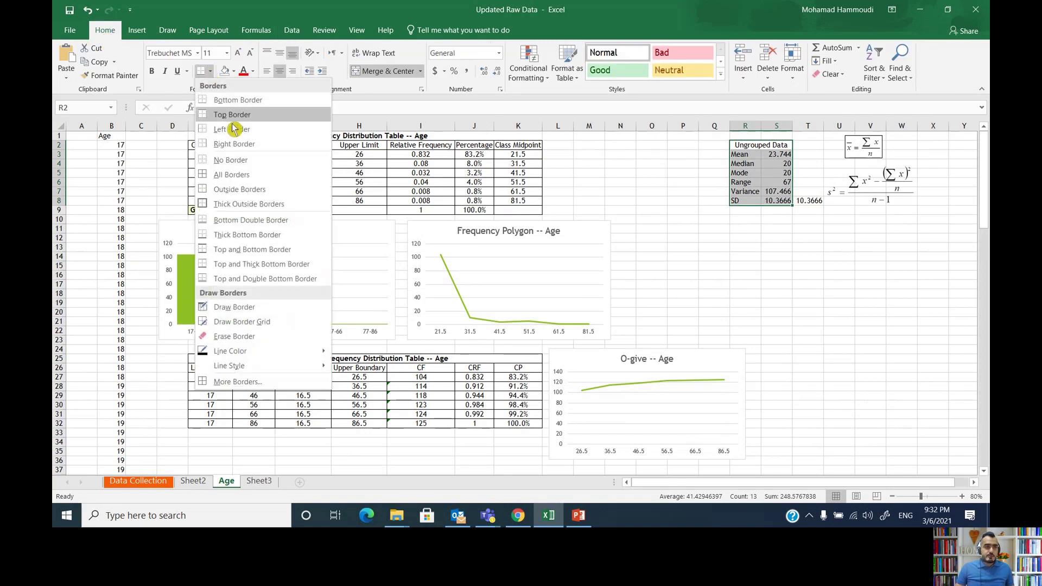
{"action": "left_click", "coordinate": [243, 176]}
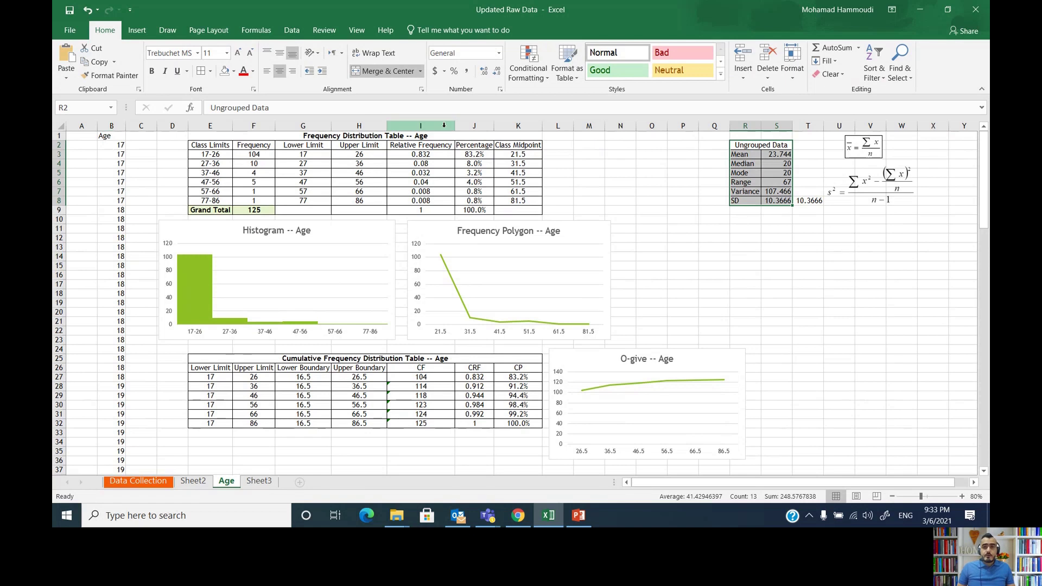
- Merge and center R11:S11 and enter the heading "Grouped Data" beneath the ungrouped-data table
{"action": "left_click_drag", "start_coordinate": [239, 137], "coordinate": [415, 196]}
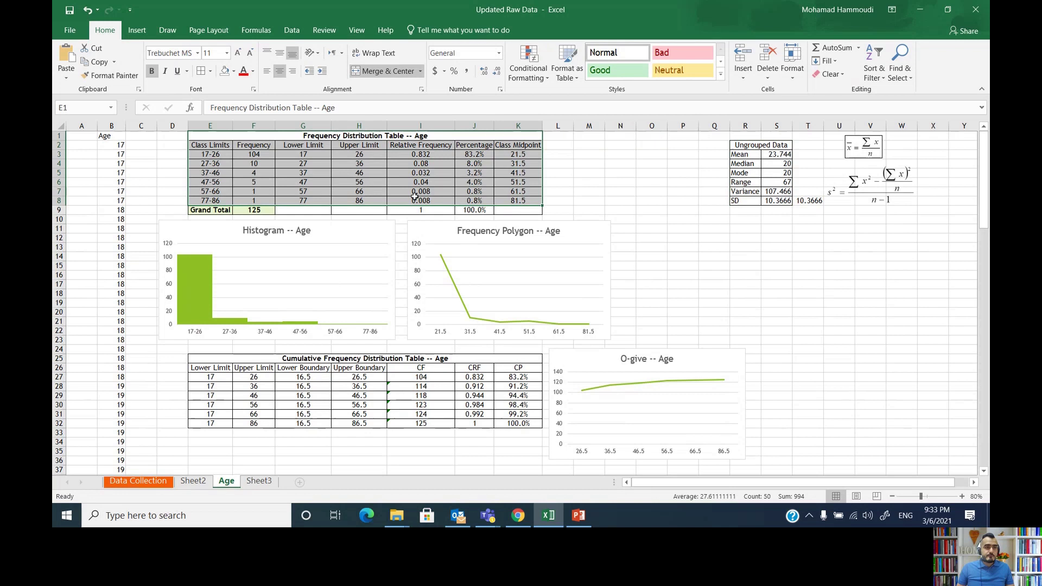
{"action": "left_click", "coordinate": [113, 126]}
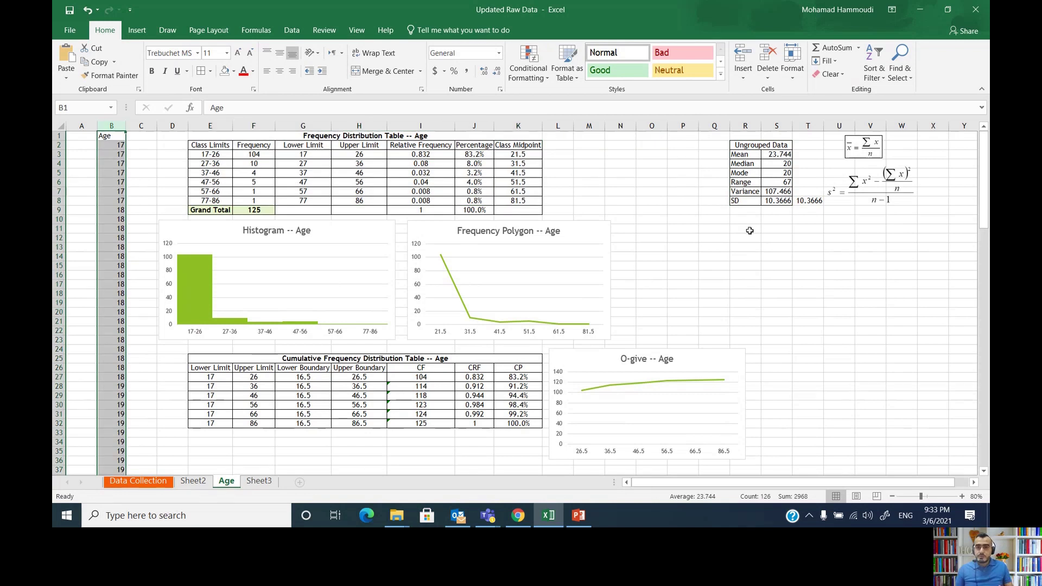
{"action": "left_click_drag", "start_coordinate": [747, 228], "coordinate": [765, 227]}
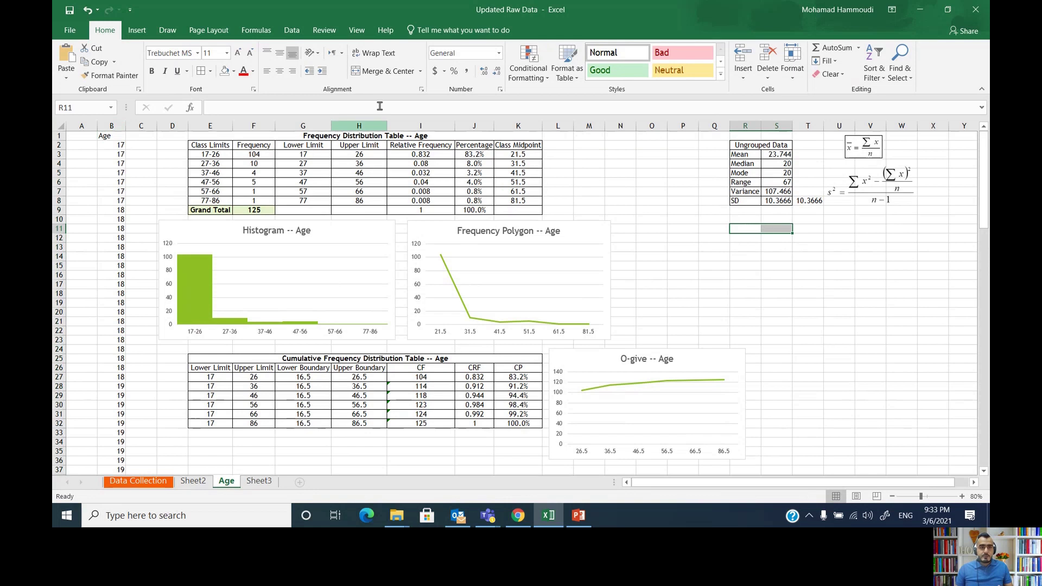
{"action": "left_click", "coordinate": [383, 71]}
{"action": "type", "text": "G"}
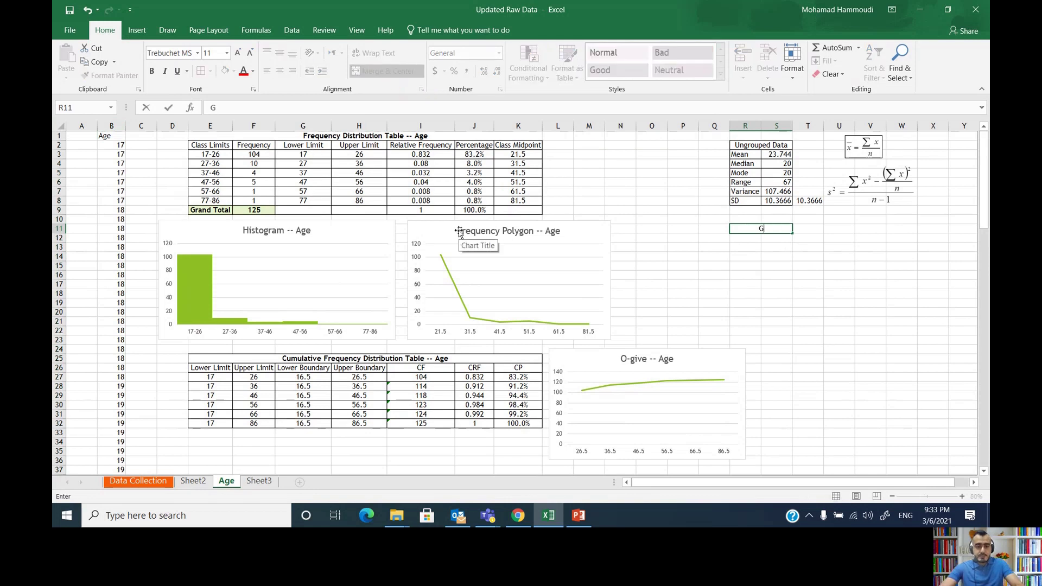
{"action": "type", "text": "rouped"}
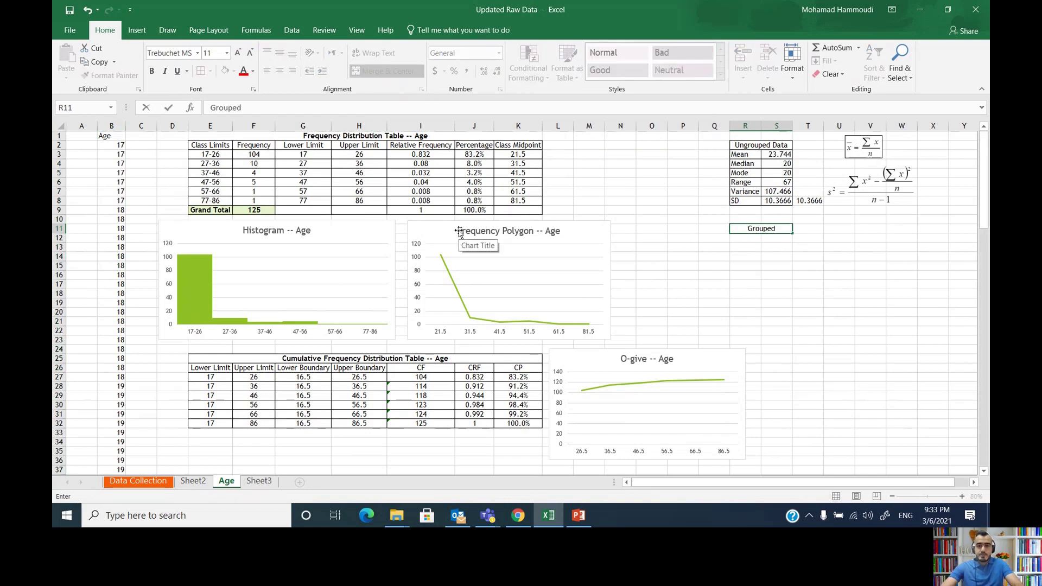
{"action": "type", "text": " Data"}
{"action": "key", "text": "Return"}
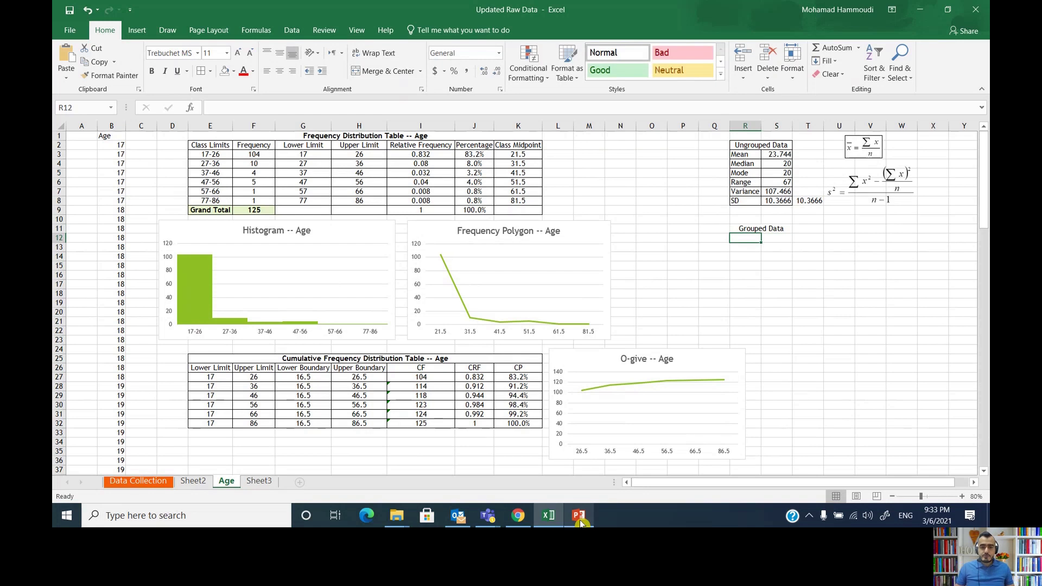
- Check the Phase III requirements slide in PowerPoint for the grouped-data measures, and return to the Excel workbook
{"action": "mouse_move", "coordinate": [580, 522]}
{"action": "left_click", "coordinate": [603, 458]}
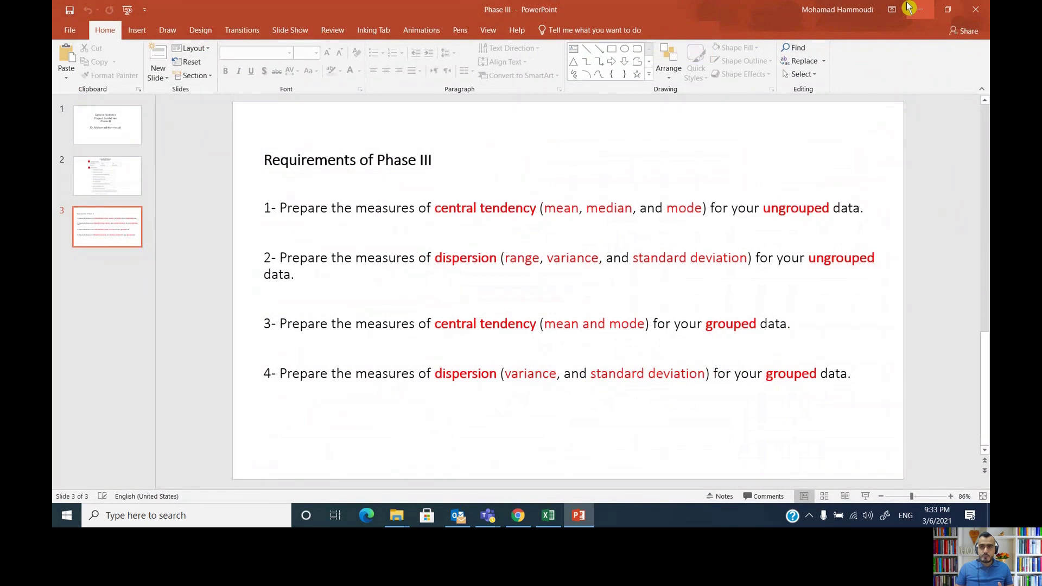
{"action": "left_click", "coordinate": [926, 12]}
- Enter the labels Mean and Mode in R12 and R13 under the Grouped Data heading
{"action": "left_click", "coordinate": [743, 238]}
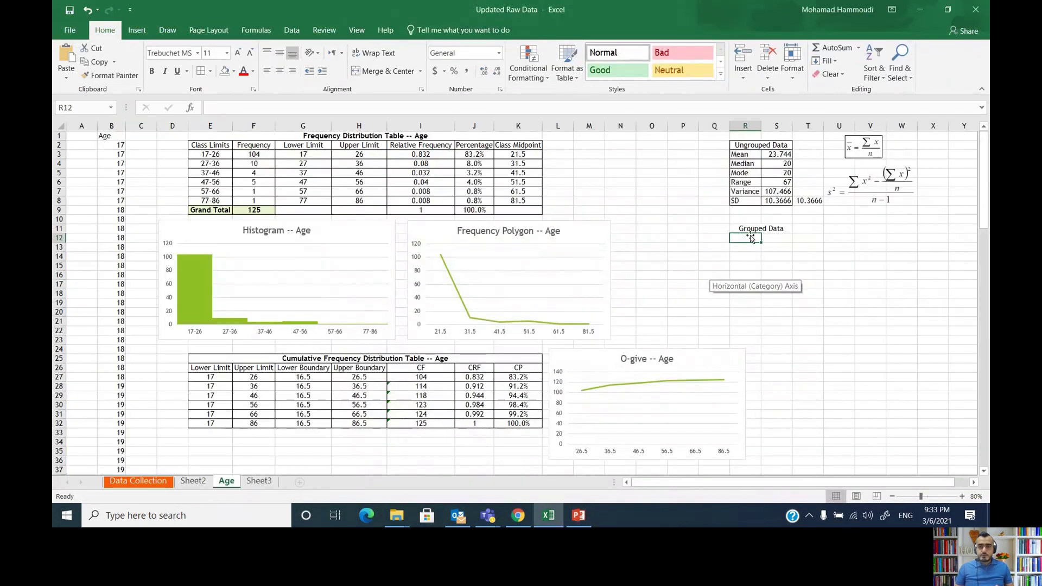
{"action": "type", "text": "Mea"}
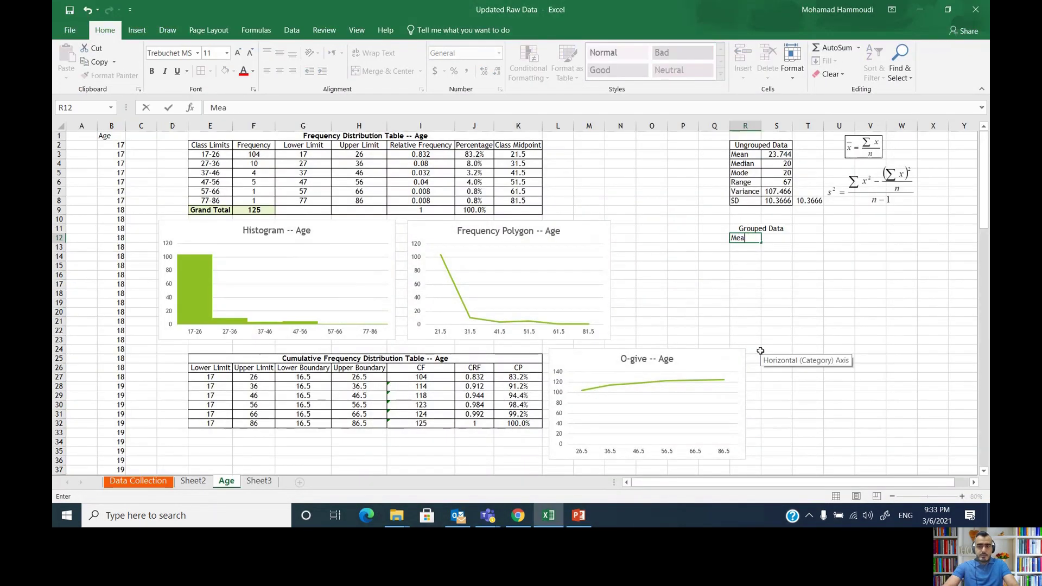
{"action": "type", "text": "n"}
{"action": "key", "text": "Return"}
{"action": "type", "text": "Mode"}
{"action": "key", "text": "Return"}
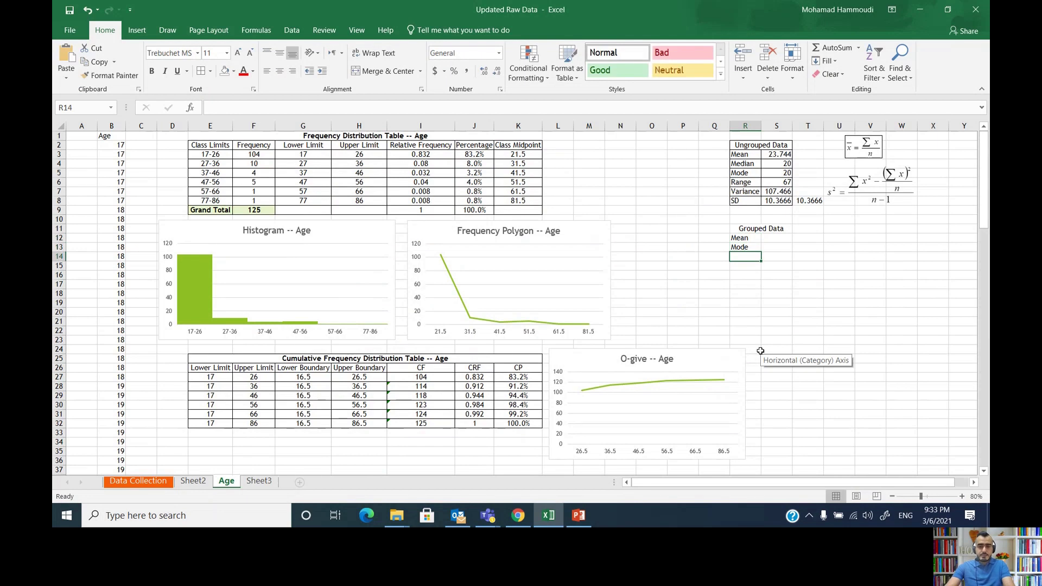
- Add the labels Variance and SD in R14 and R15 of the Grouped Data table
{"action": "type", "text": "Va"}
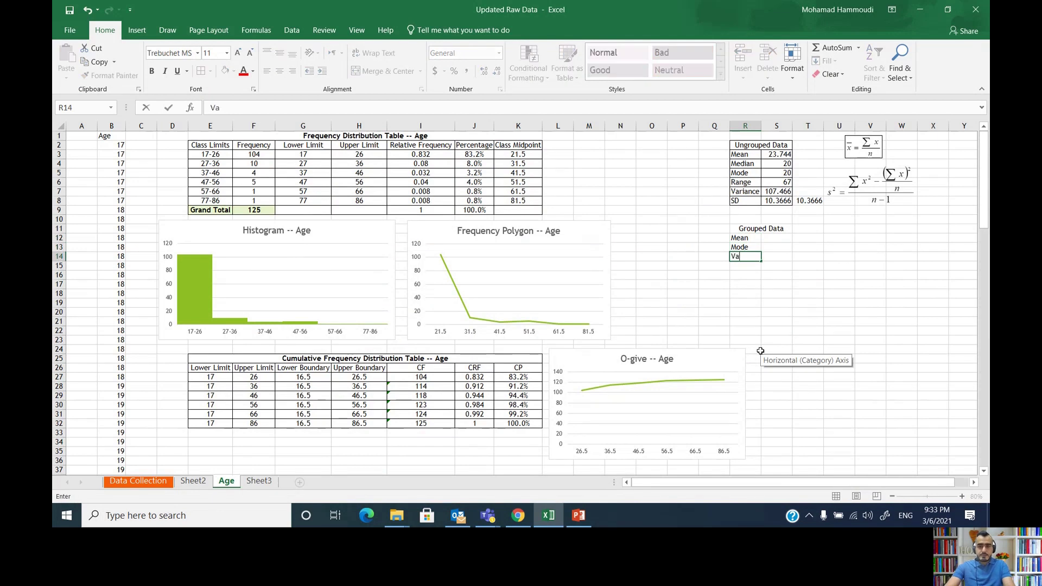
{"action": "type", "text": "riance"}
{"action": "key", "text": "BackSpace"}
{"action": "key", "text": "BackSpace"}
{"action": "key", "text": "BackSpace"}
{"action": "key", "text": "BackSpace"}
{"action": "key", "text": "BackSpace"}
{"action": "type", "text": "iance"}
{"action": "key", "text": "Return"}
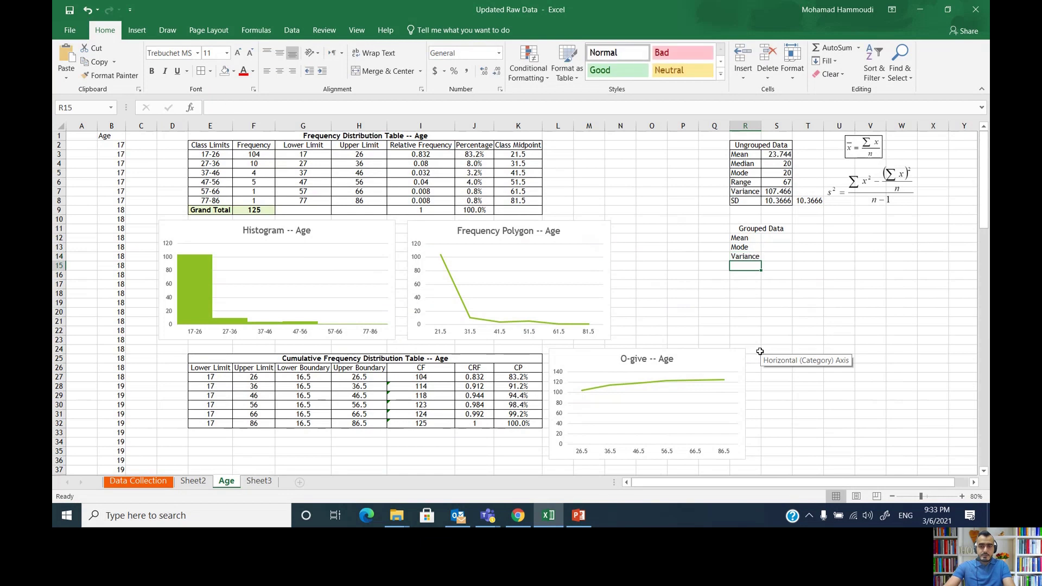
{"action": "type", "text": "S"}
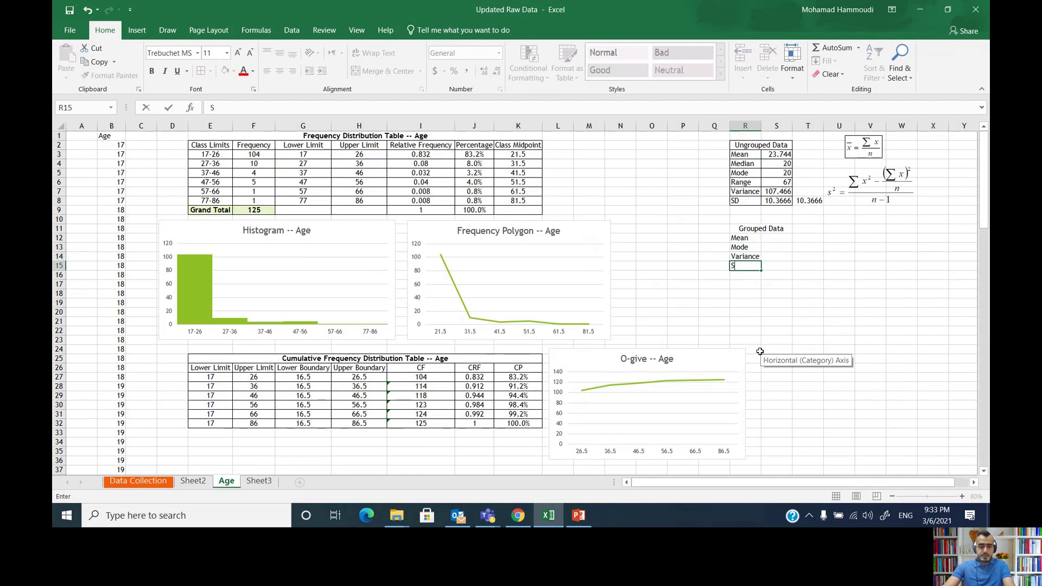
{"action": "key", "text": "Return"}
- Copy the grouped-data mean formula picture from Sheet3 to the Age sheet and place it beneath the ungrouped variance formula
{"action": "key", "text": "Up"}
{"action": "key", "text": "Up"}
{"action": "key", "text": "Up"}
{"action": "key", "text": "Up"}
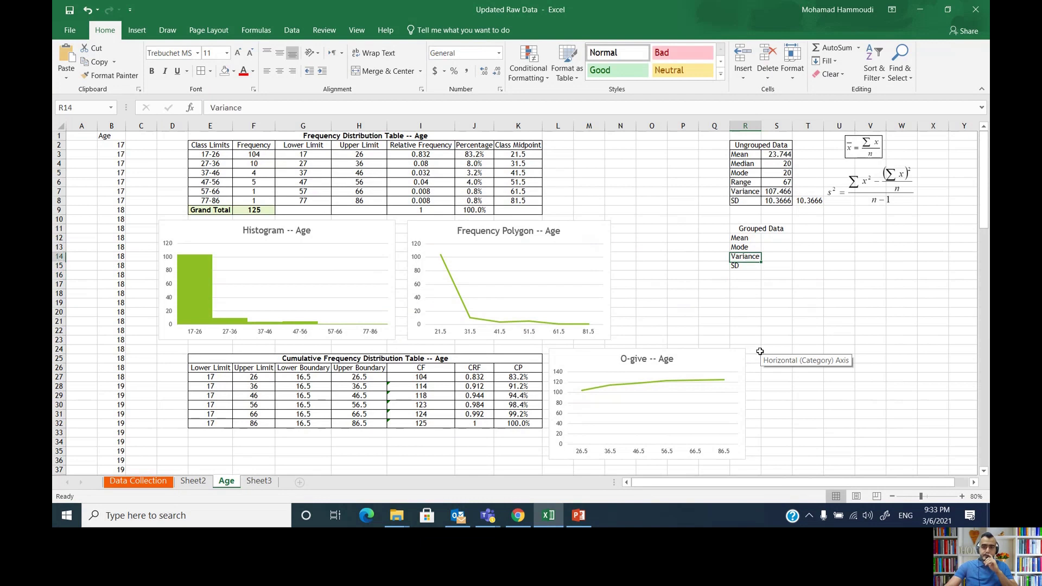
{"action": "key", "text": "Right"}
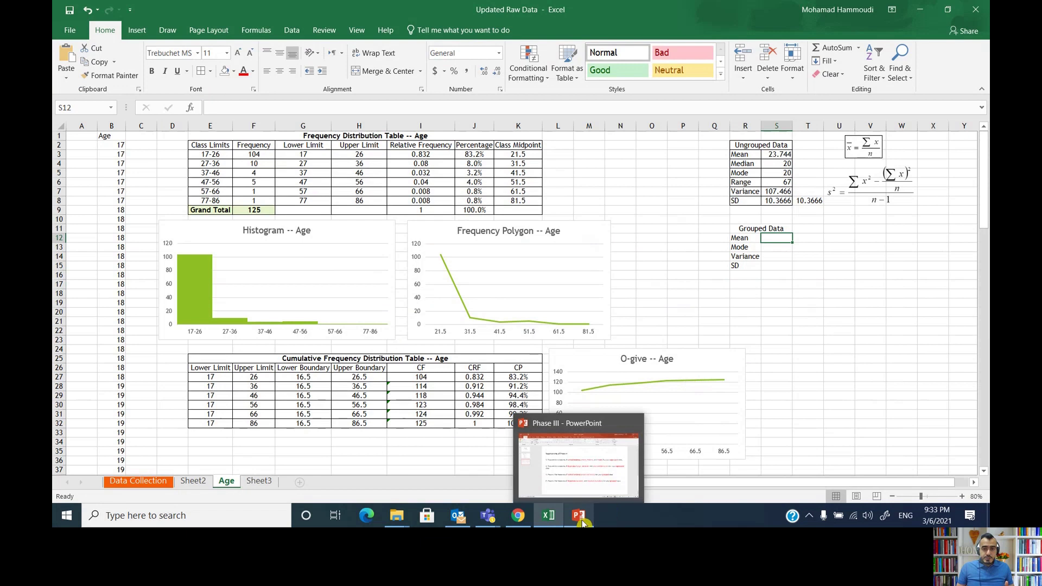
{"action": "mouse_move", "coordinate": [553, 524]}
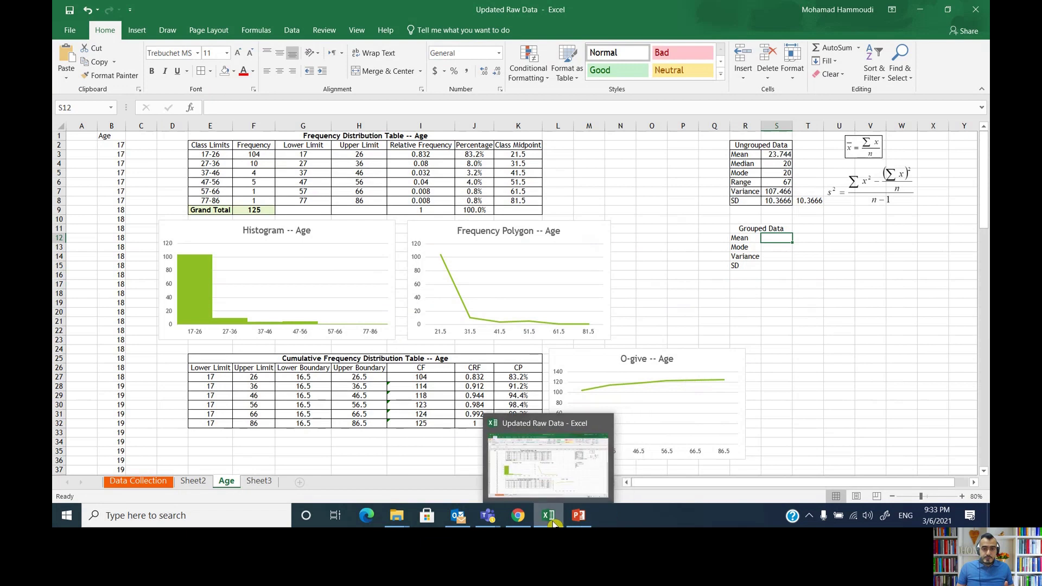
{"action": "left_click", "coordinate": [259, 483]}
{"action": "left_click", "coordinate": [183, 275]}
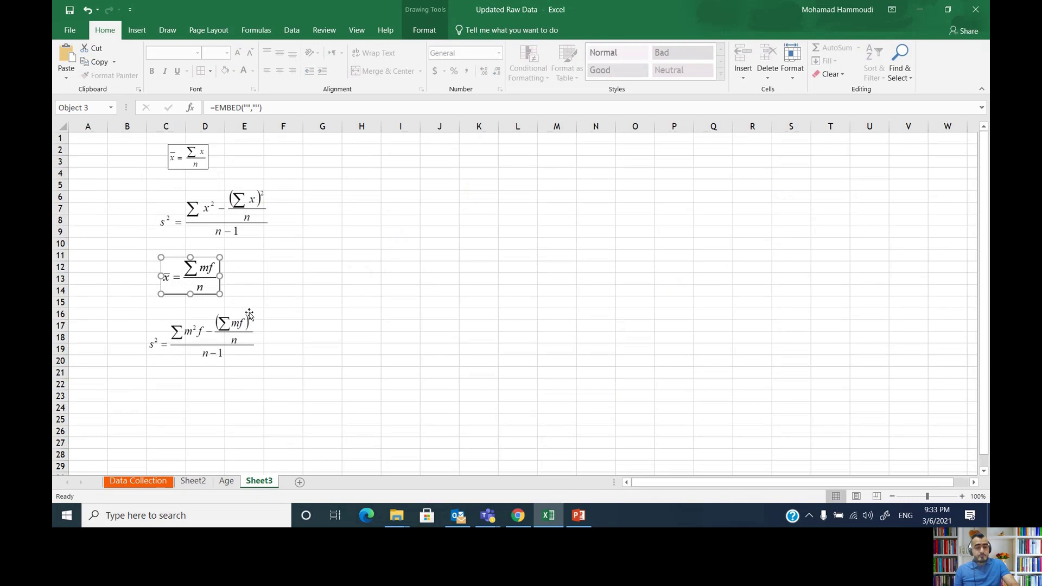
{"action": "left_click", "coordinate": [228, 482]}
{"action": "key", "text": "ctrl+v"}
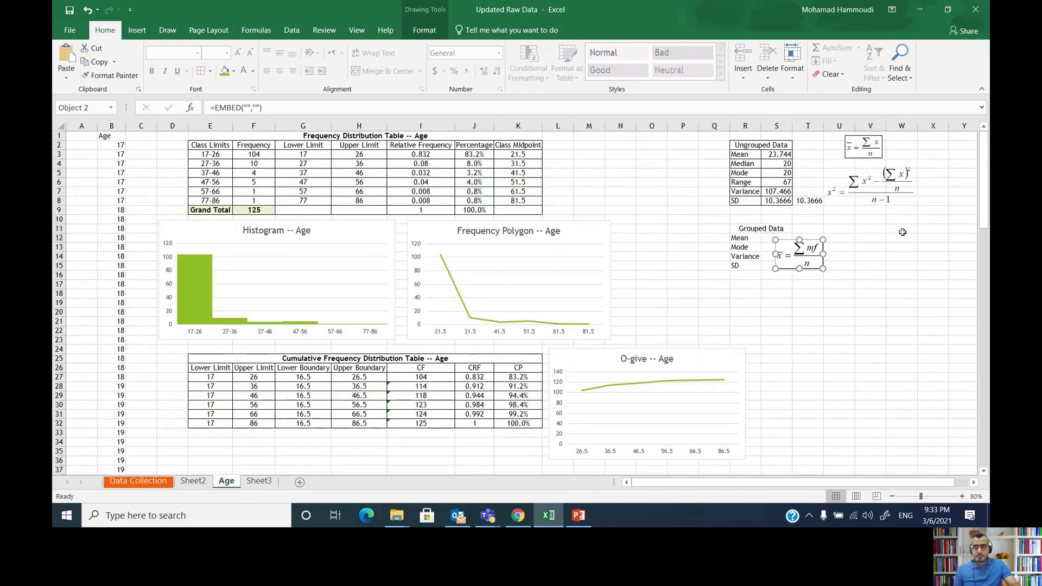
{"action": "left_click_drag", "start_coordinate": [809, 250], "coordinate": [891, 227]}
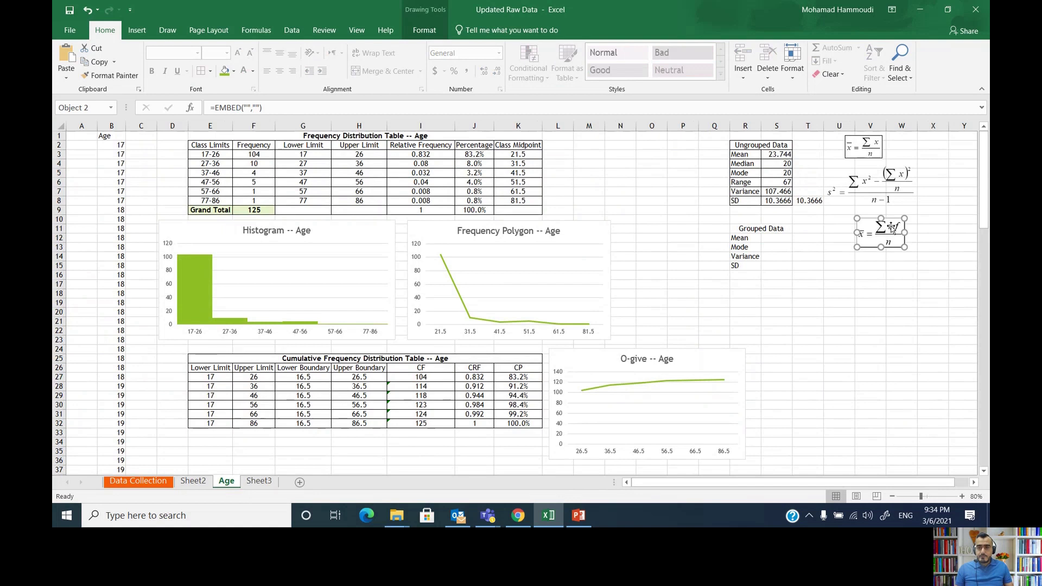
- Highlight the Frequency and Class Midpoint headers in F2 and K2 with a light green fill
{"action": "left_click", "coordinate": [768, 240]}
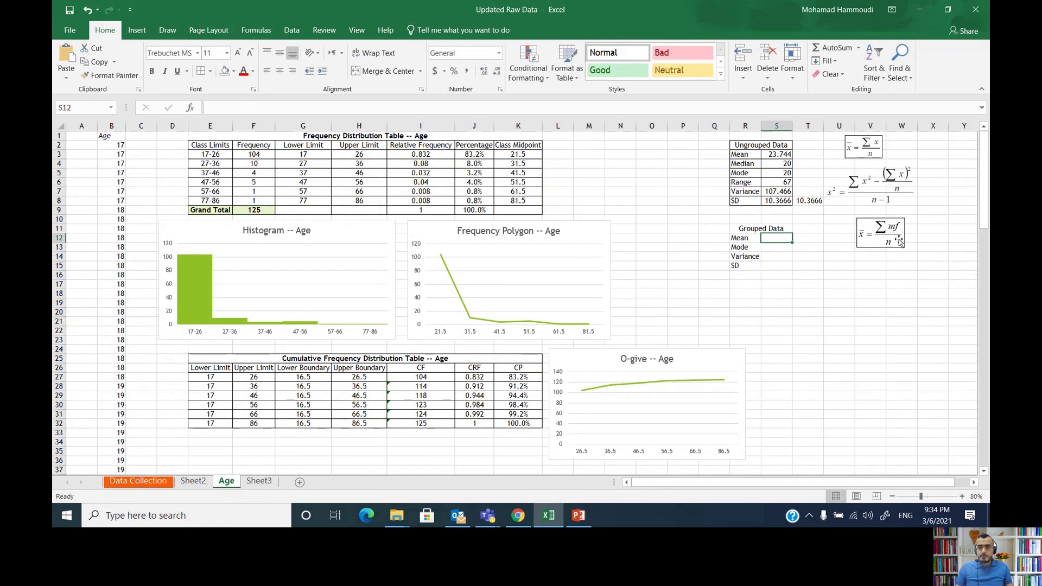
{"action": "left_click", "coordinate": [522, 154]}
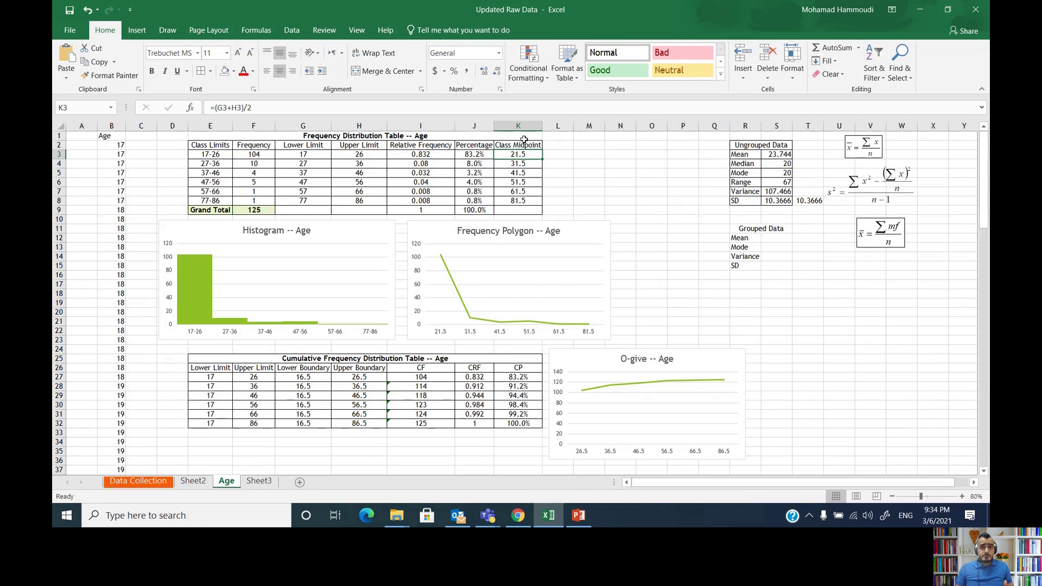
{"action": "left_click", "coordinate": [272, 146]}
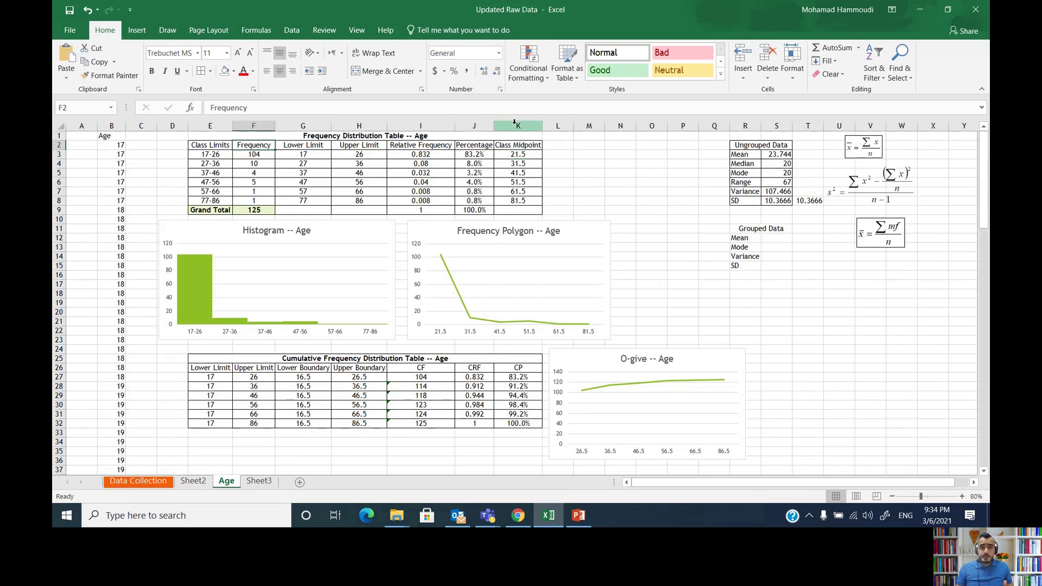
{"action": "left_click", "coordinate": [232, 72]}
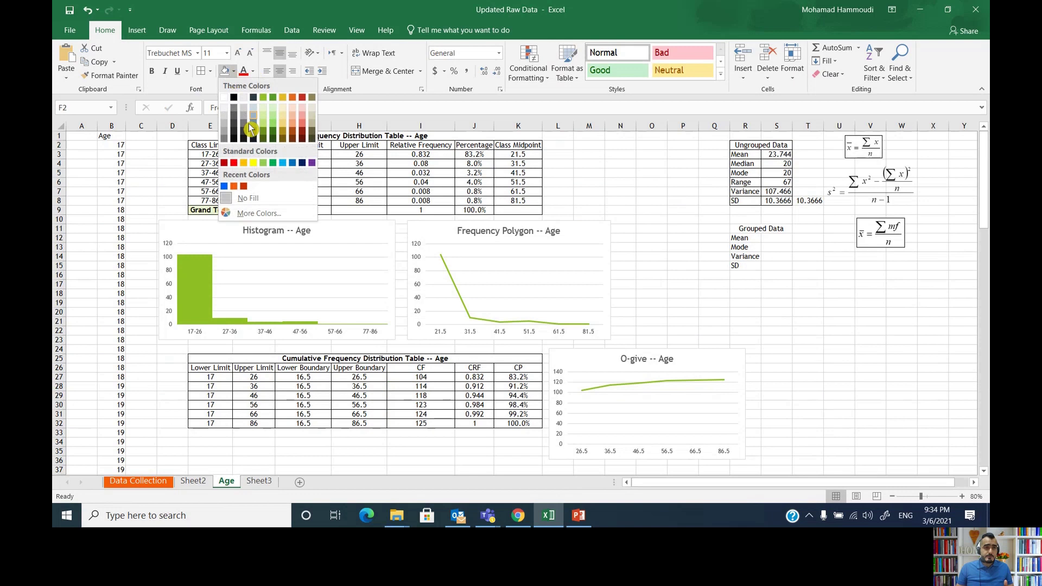
{"action": "left_click", "coordinate": [263, 163]}
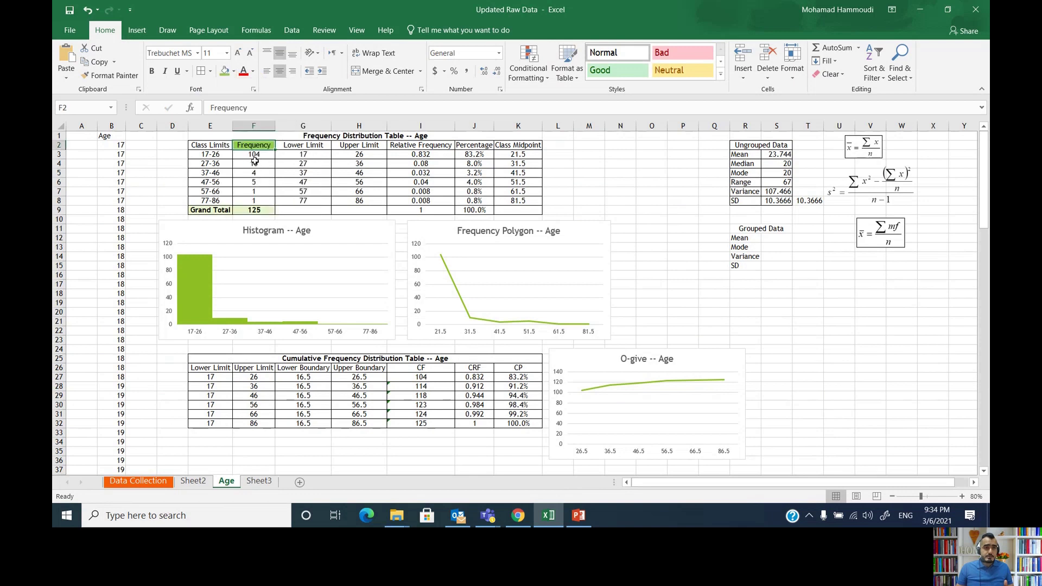
{"action": "left_click", "coordinate": [527, 145]}
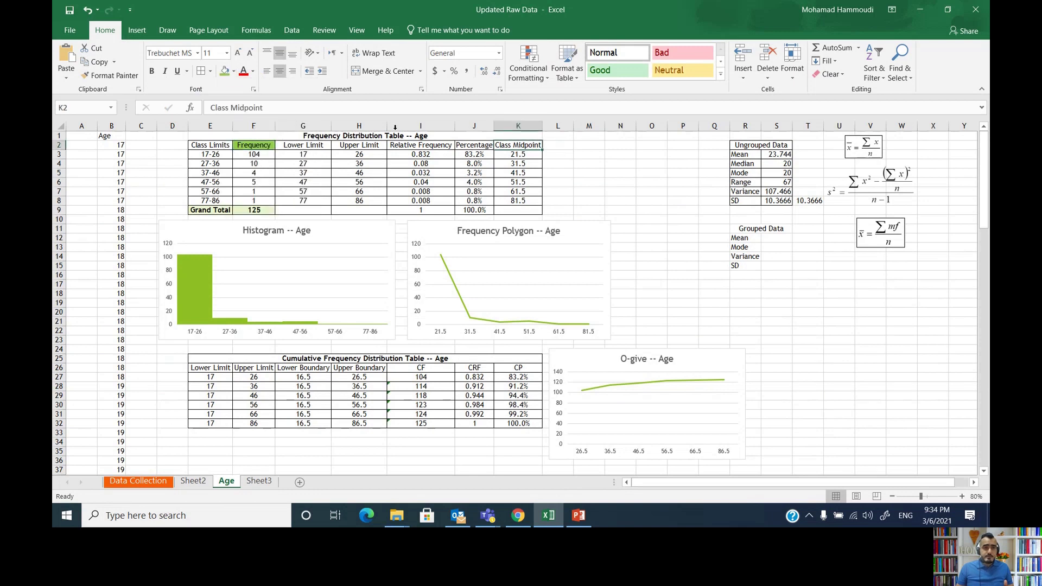
{"action": "left_click", "coordinate": [225, 71]}
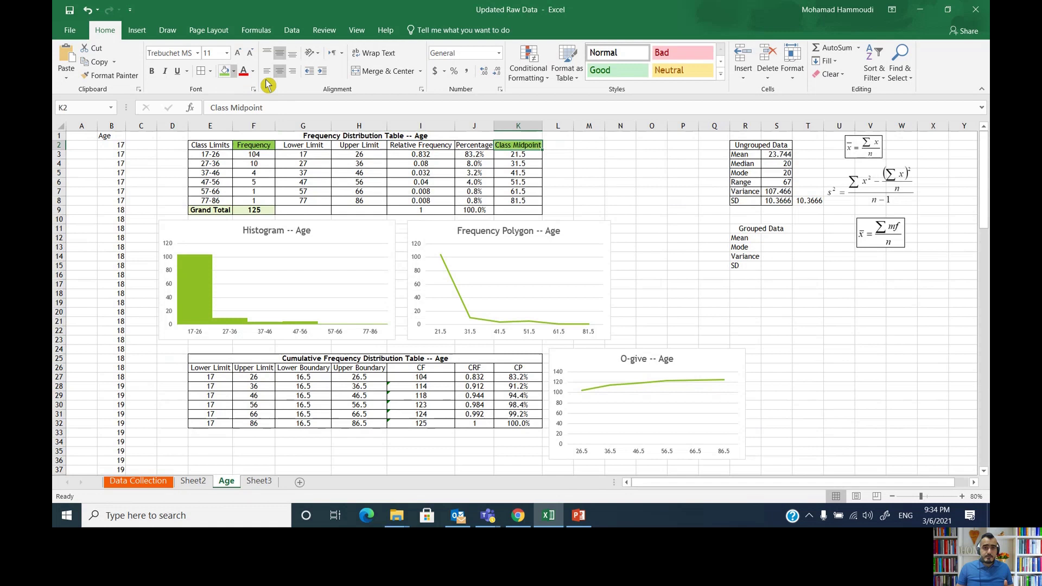
- Add the column header mf in L2, beside the Class Midpoint column
{"action": "left_click", "coordinate": [556, 145]}
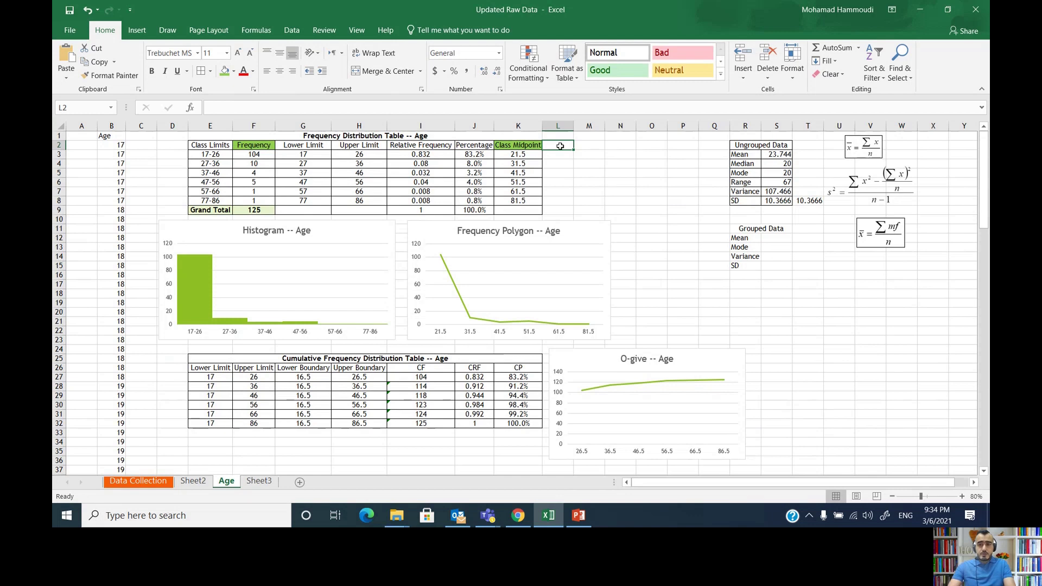
{"action": "type", "text": "mf"}
{"action": "key", "text": "Return"}
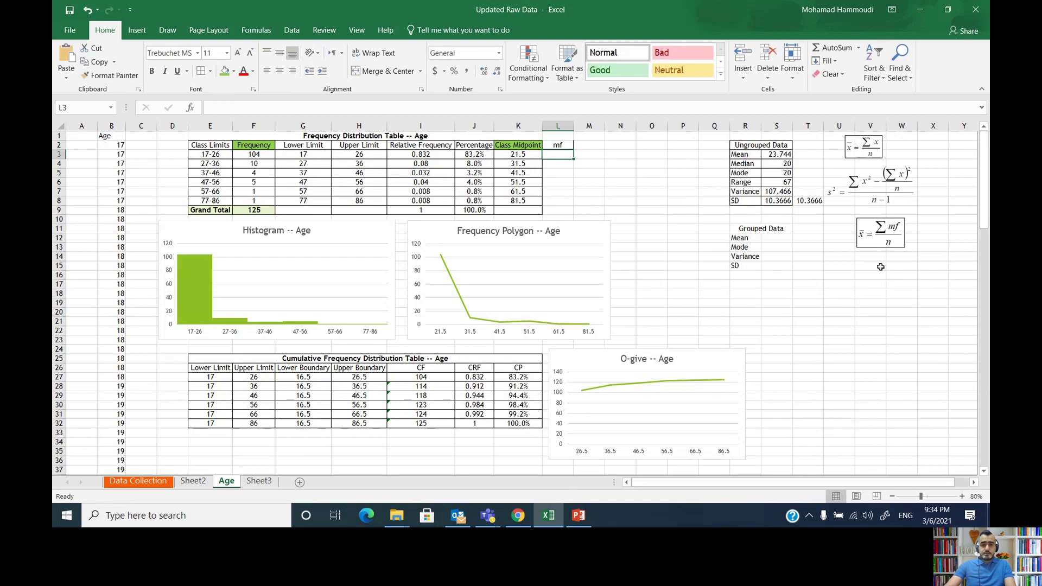
- Multiply class midpoint by frequency in L3 with =K3*F3 and fill the formula down to L8
{"action": "type", "text": "="}
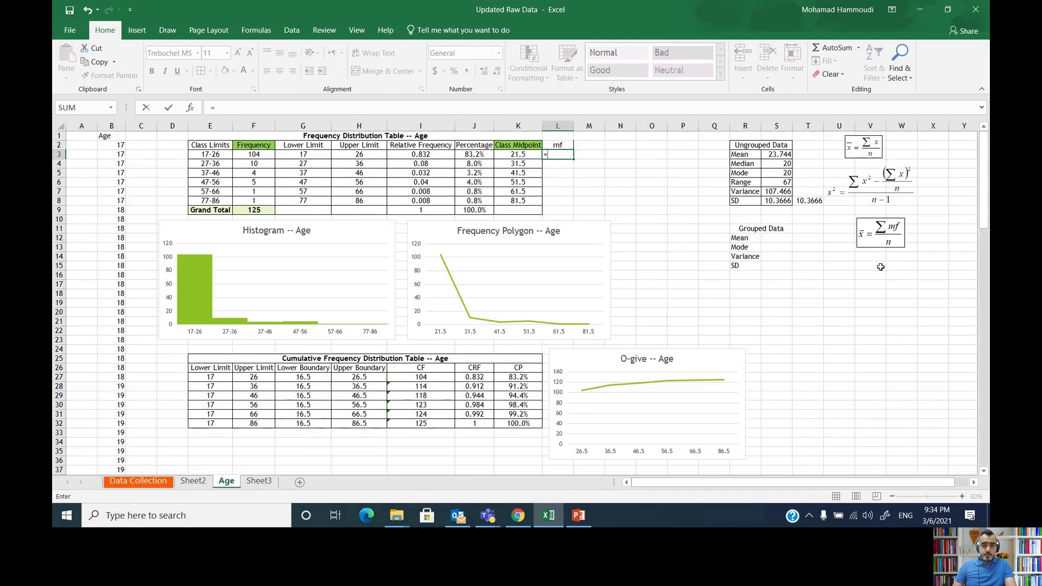
{"action": "left_click", "coordinate": [515, 156]}
{"action": "type", "text": "*"}
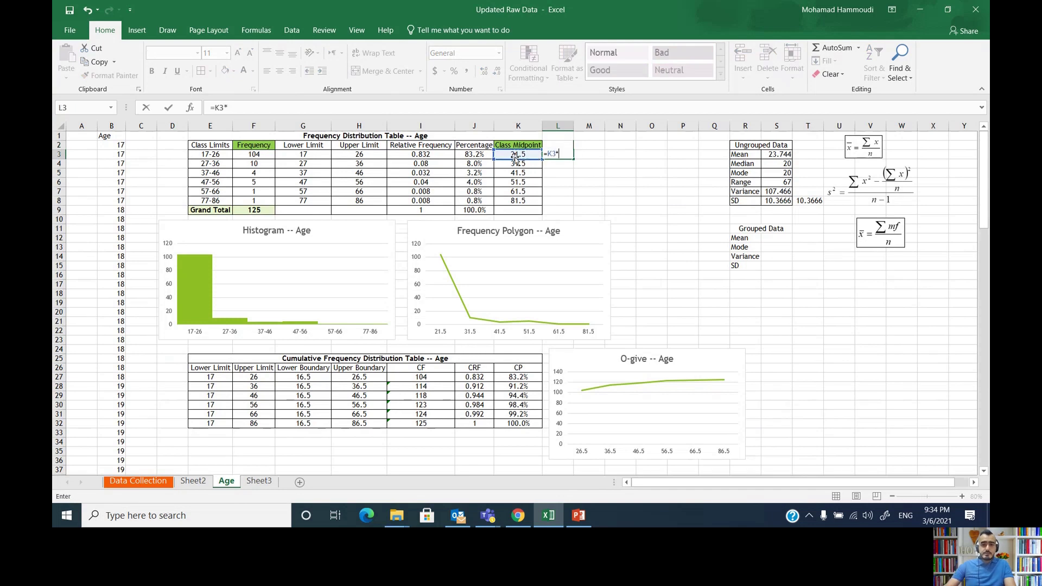
{"action": "left_click", "coordinate": [262, 156]}
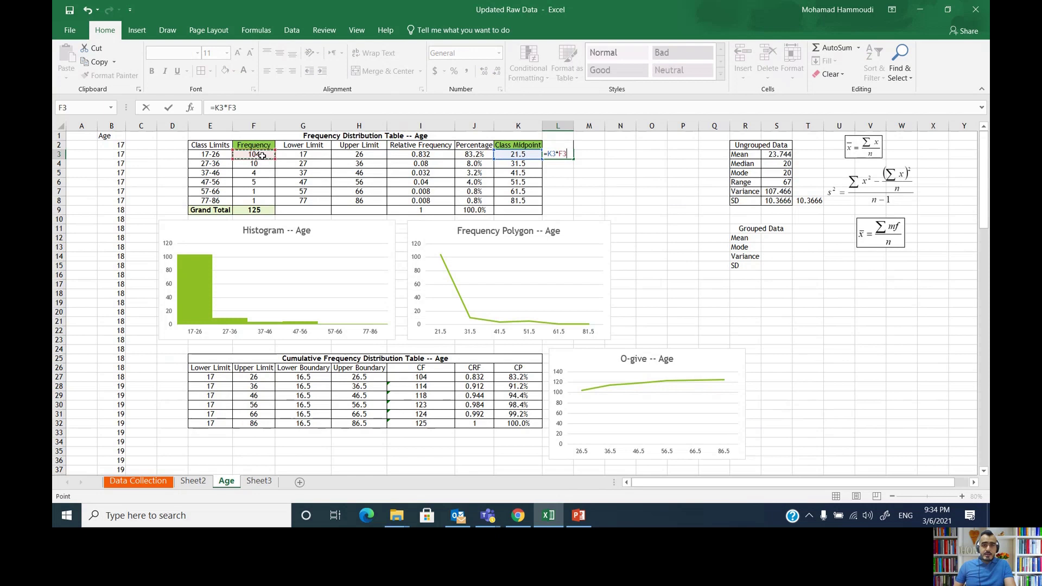
{"action": "key", "text": "Return"}
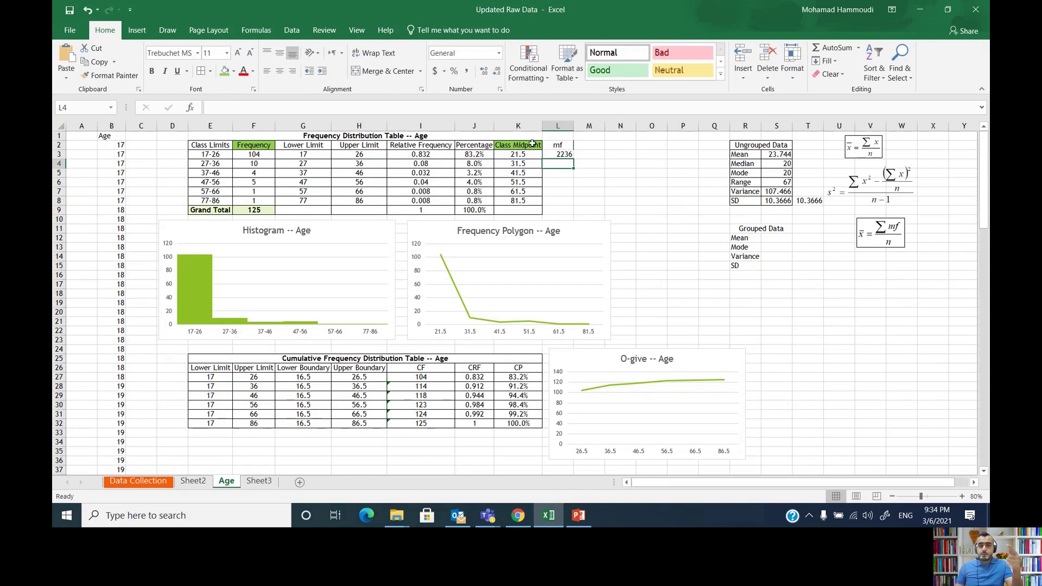
{"action": "left_click", "coordinate": [569, 155]}
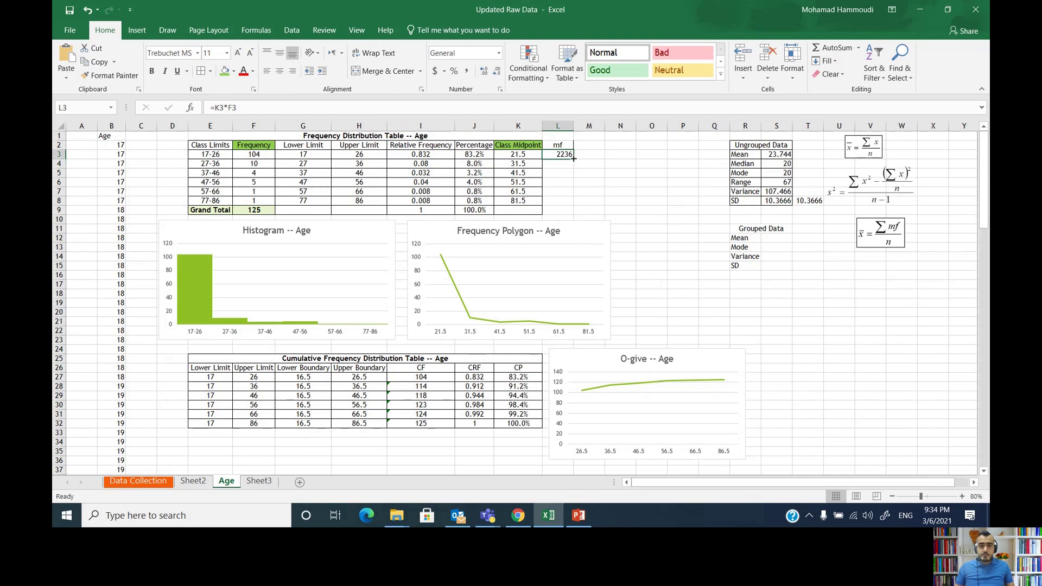
{"action": "left_click_drag", "start_coordinate": [573, 158], "coordinate": [568, 206]}
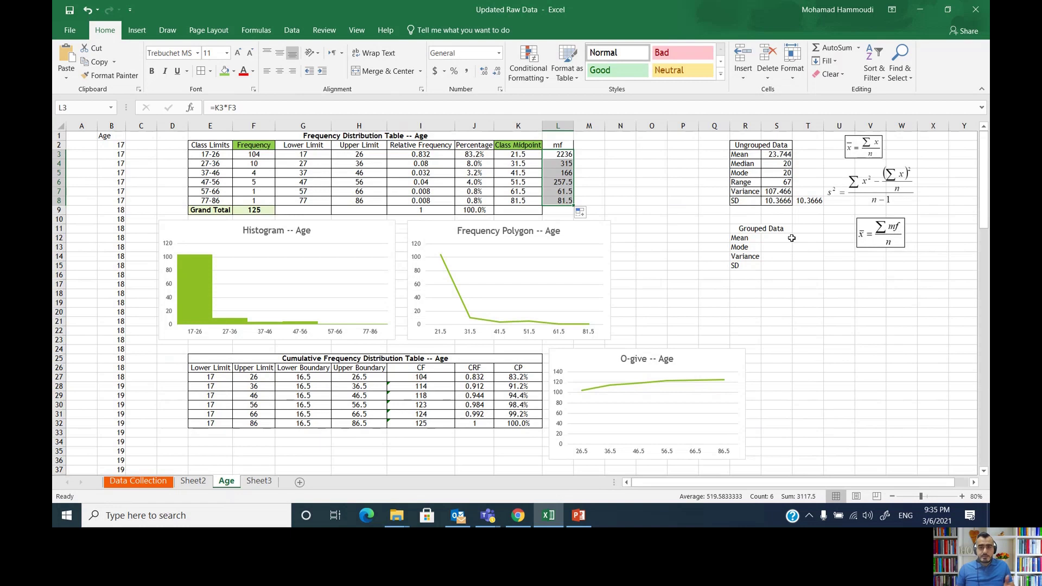
- Total the mf column in L9 by summing L3:L8
{"action": "left_click", "coordinate": [560, 211]}
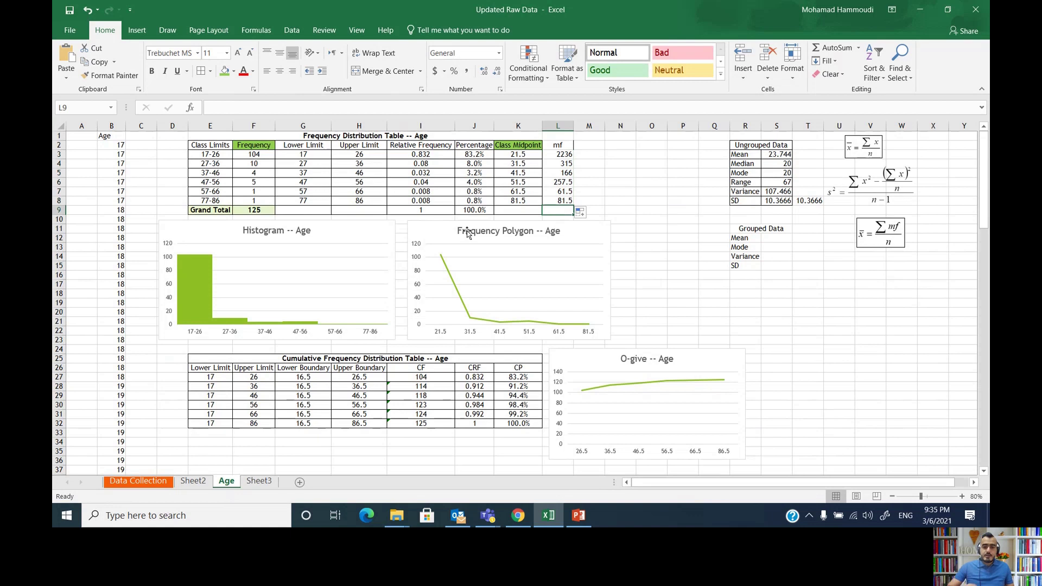
{"action": "type", "text": "="}
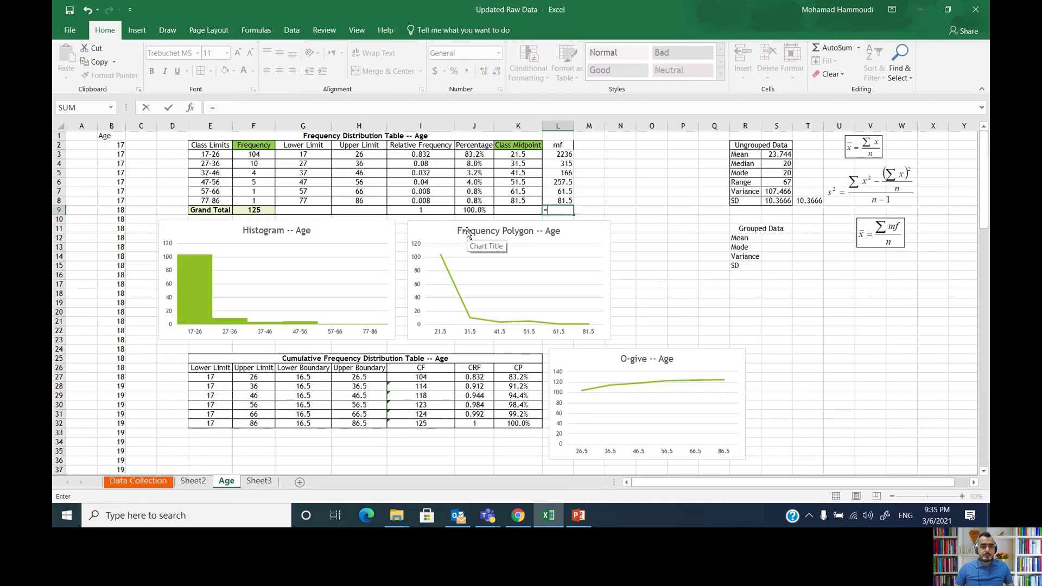
{"action": "type", "text": "sum"}
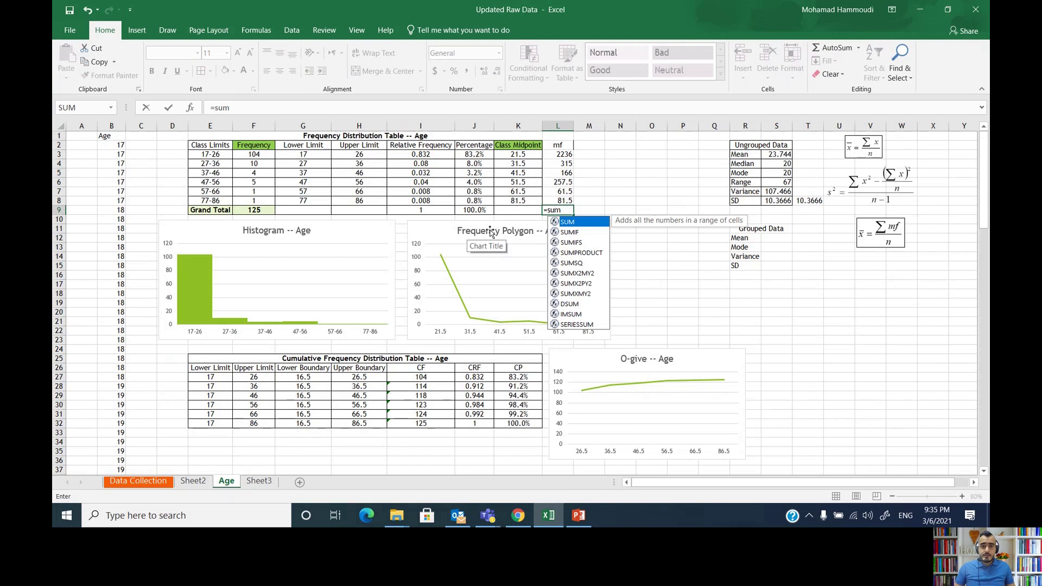
{"action": "double_click", "coordinate": [574, 222]}
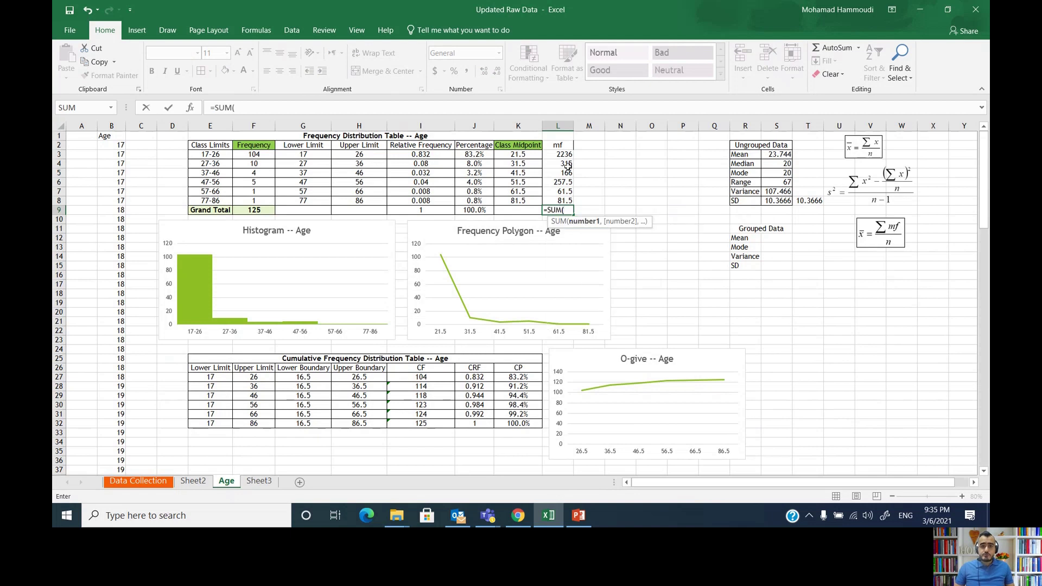
{"action": "left_click_drag", "start_coordinate": [569, 157], "coordinate": [565, 201]}
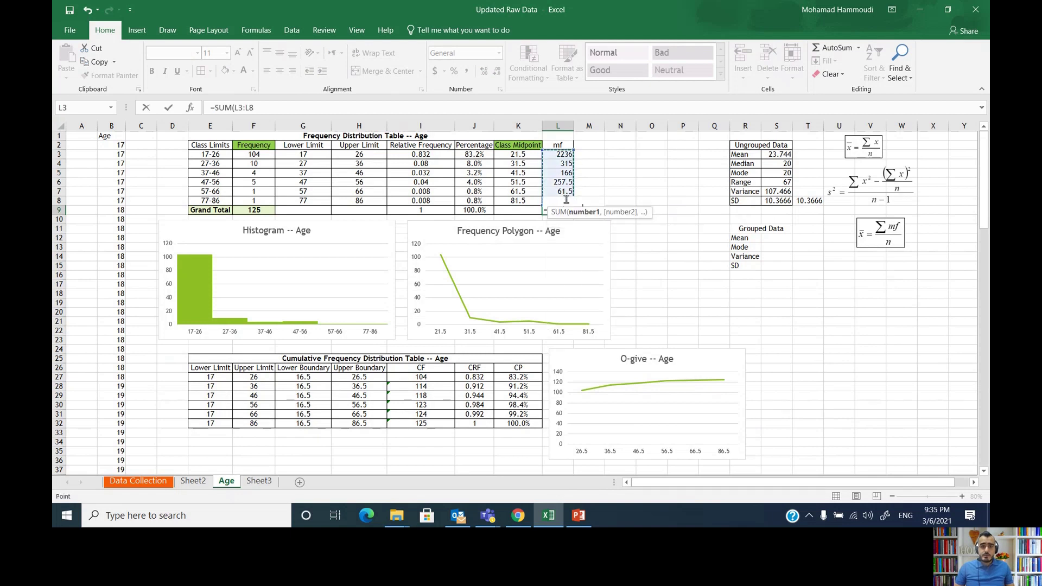
{"action": "key", "text": "Return"}
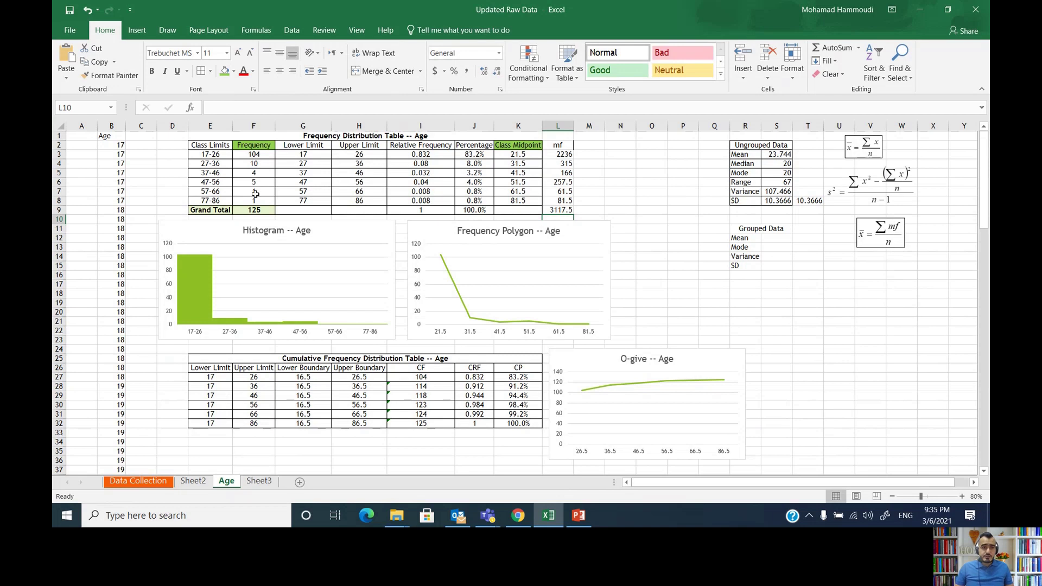
- Calculate the grouped-data mean in S12 with the formula =L9/F9
{"action": "left_click", "coordinate": [778, 239]}
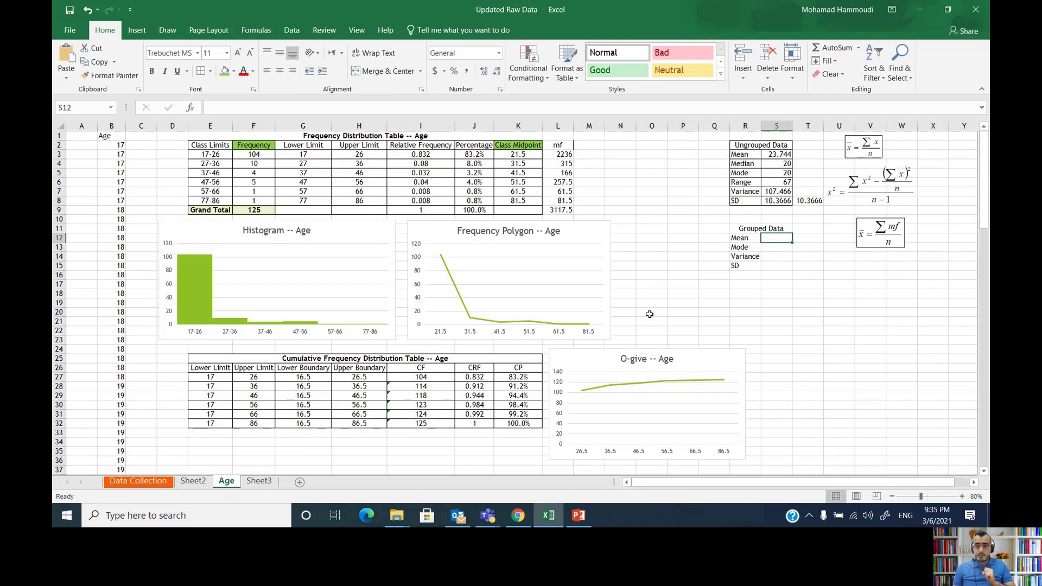
{"action": "type", "text": "="}
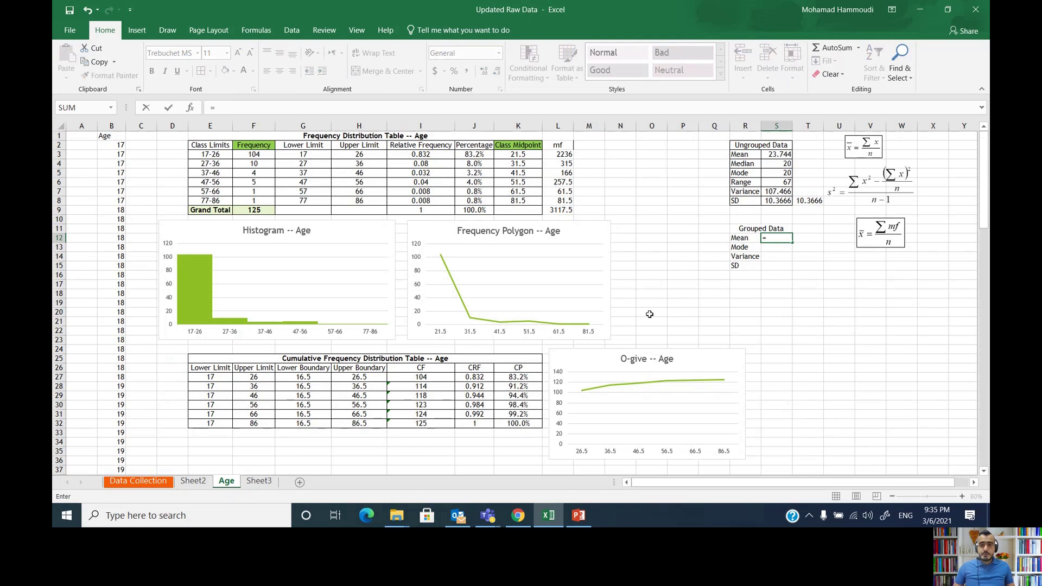
{"action": "left_click", "coordinate": [561, 210]}
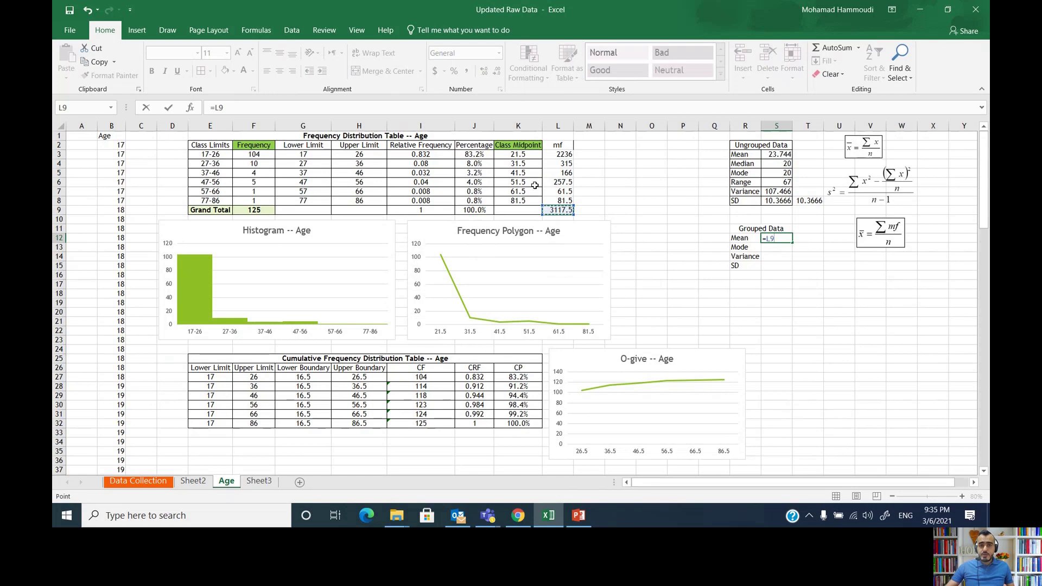
{"action": "type", "text": "/"}
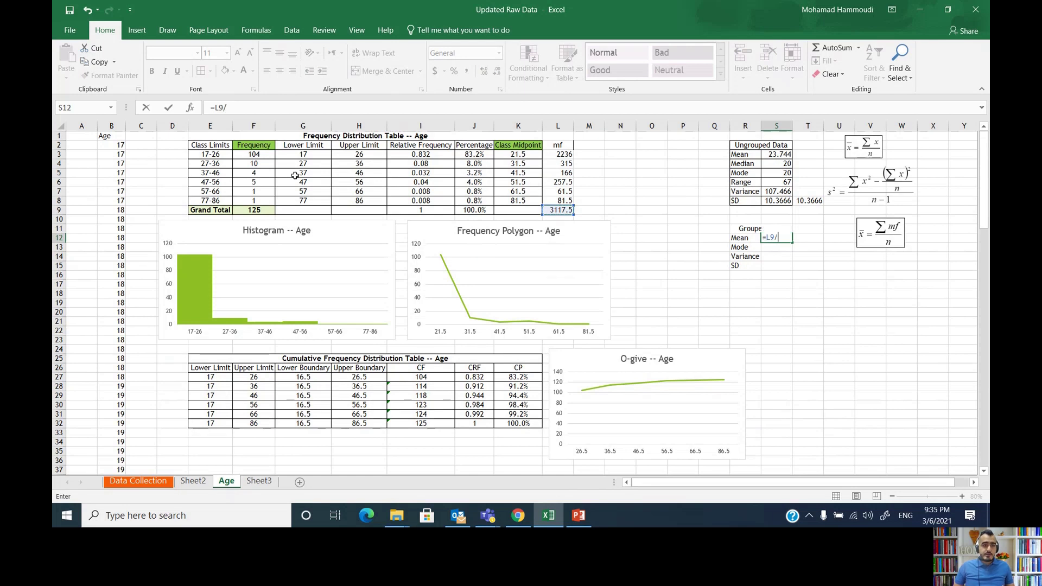
{"action": "left_click", "coordinate": [255, 212]}
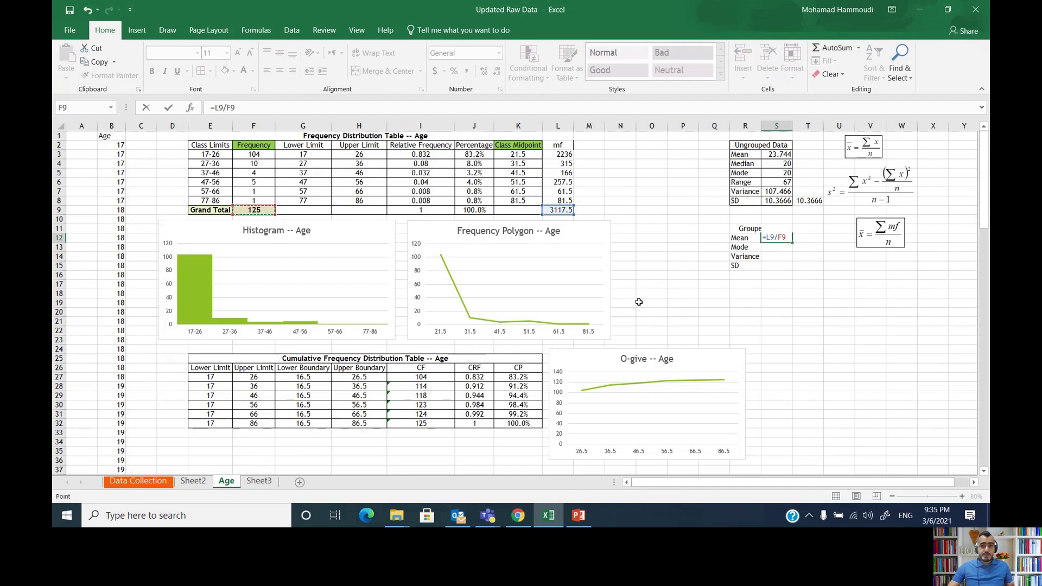
{"action": "key", "text": "Return"}
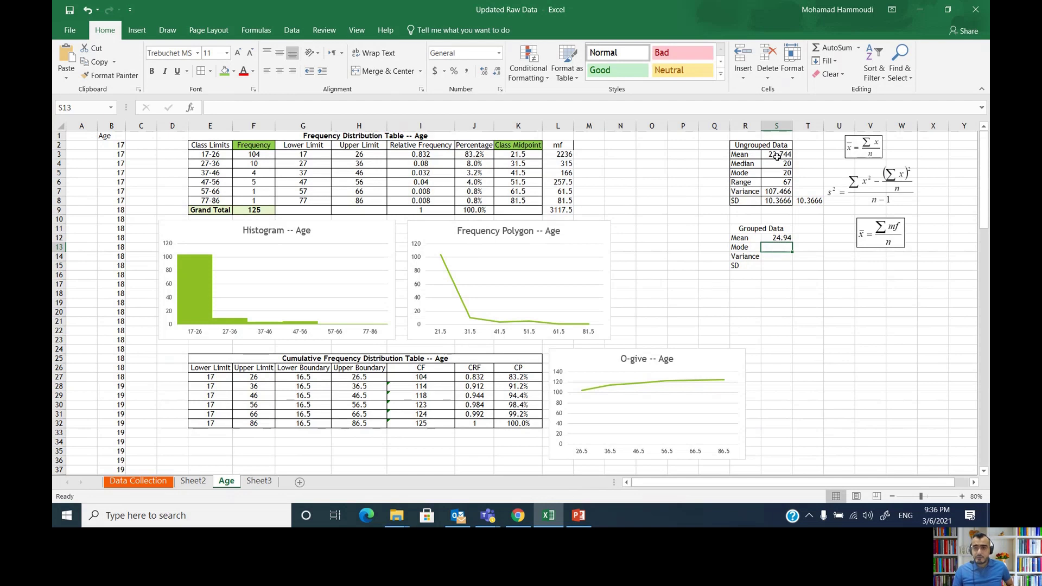
- Compare the grouped and ungrouped means, examining their formulas, the class midpoints and the raw ages in column B
{"action": "left_click", "coordinate": [778, 239]}
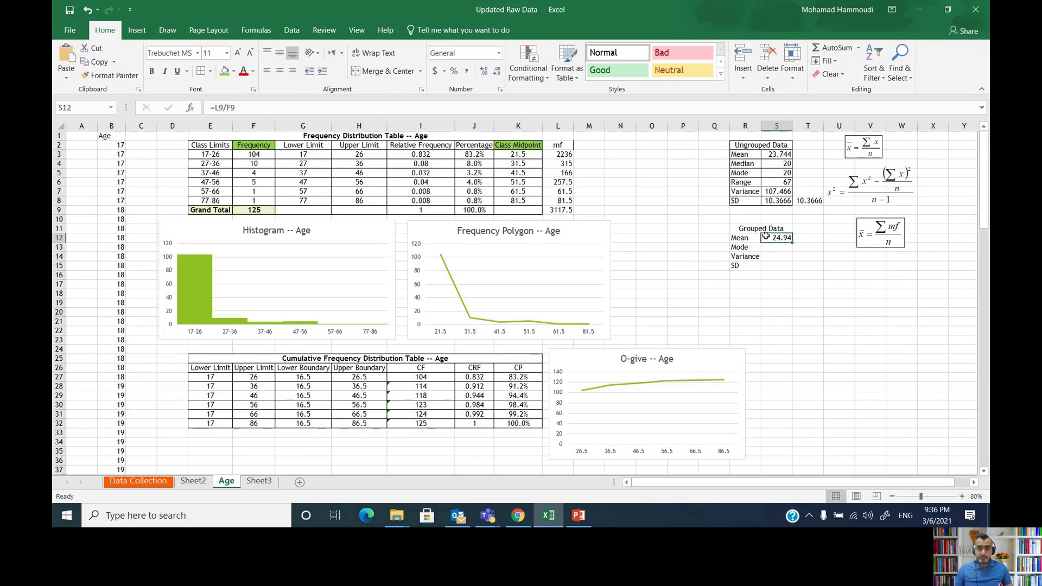
{"action": "left_click", "coordinate": [773, 154]}
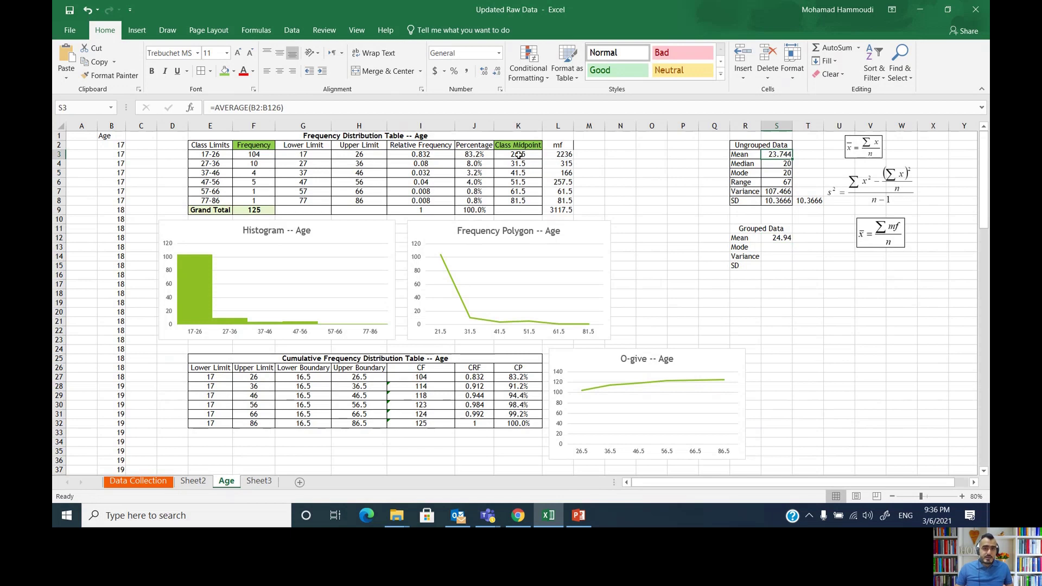
{"action": "left_click_drag", "start_coordinate": [519, 155], "coordinate": [512, 204]}
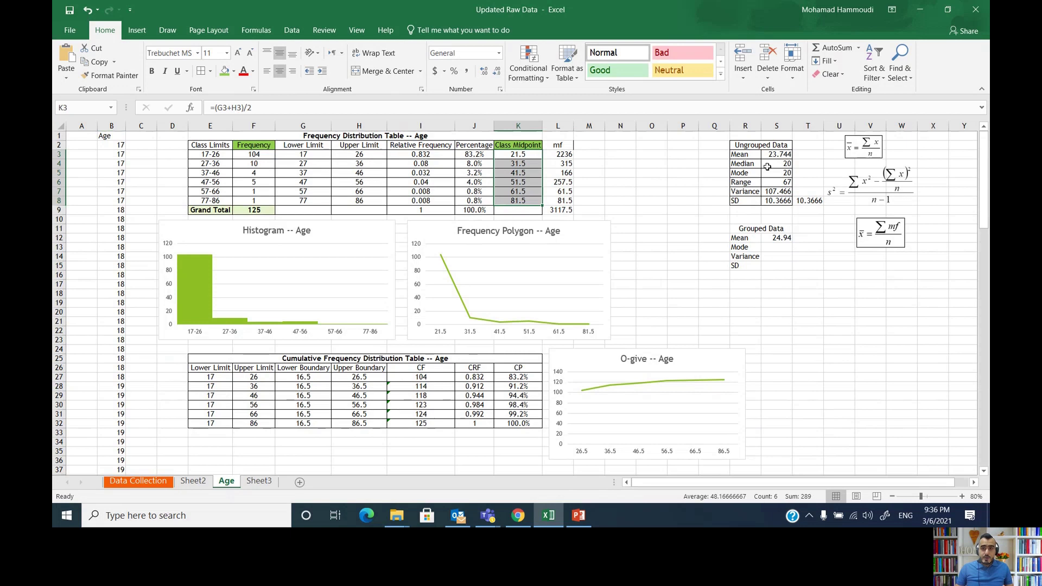
{"action": "left_click", "coordinate": [764, 146]}
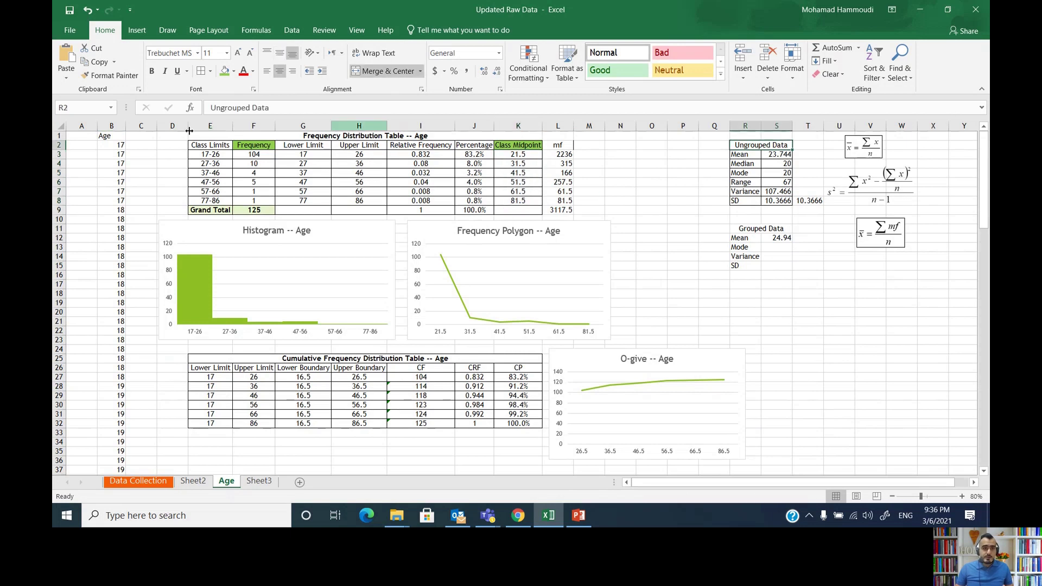
{"action": "left_click", "coordinate": [111, 126]}
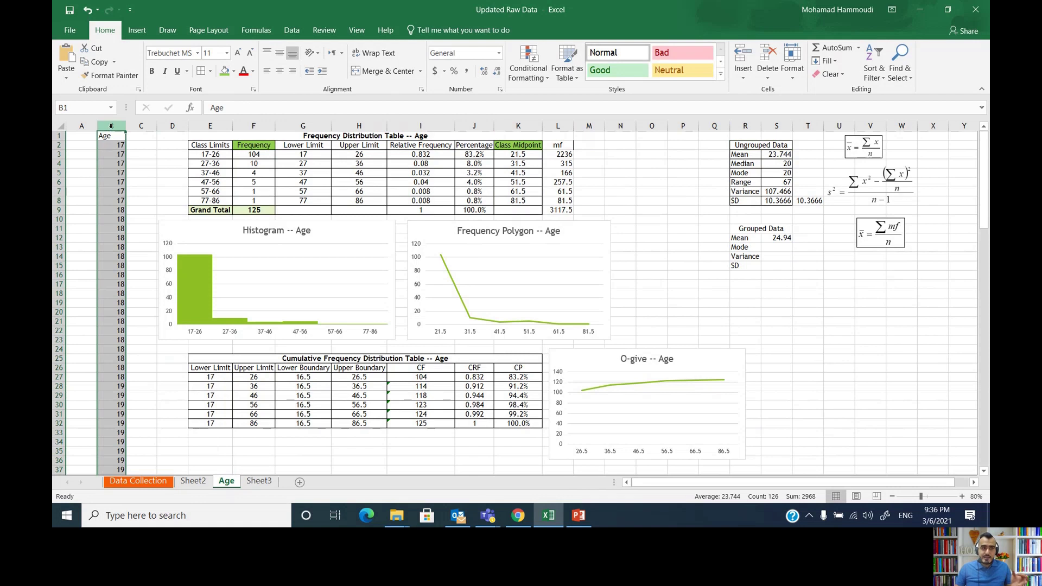
{"action": "left_click", "coordinate": [773, 229]}
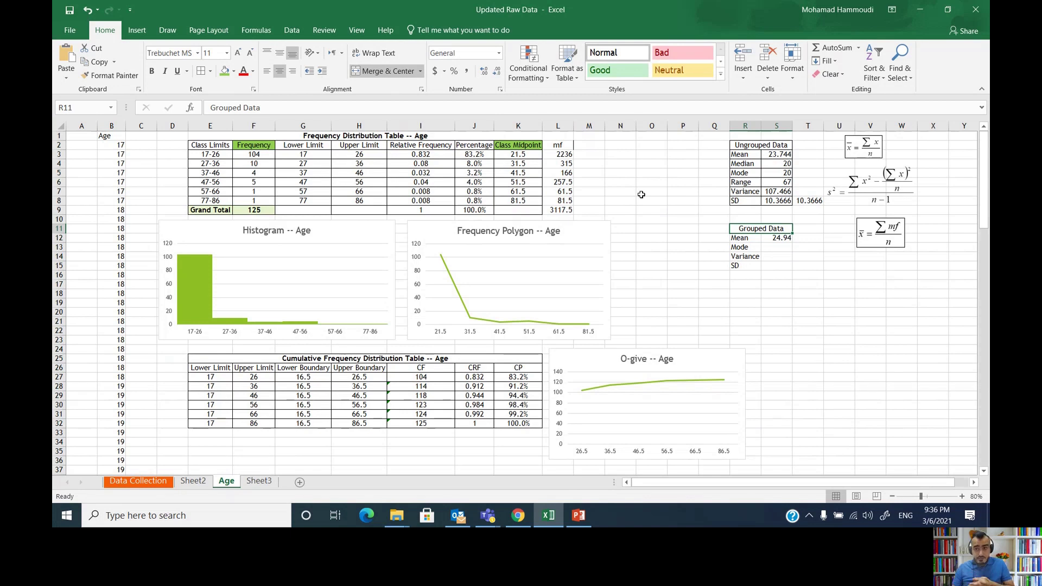
{"action": "left_click", "coordinate": [780, 145]}
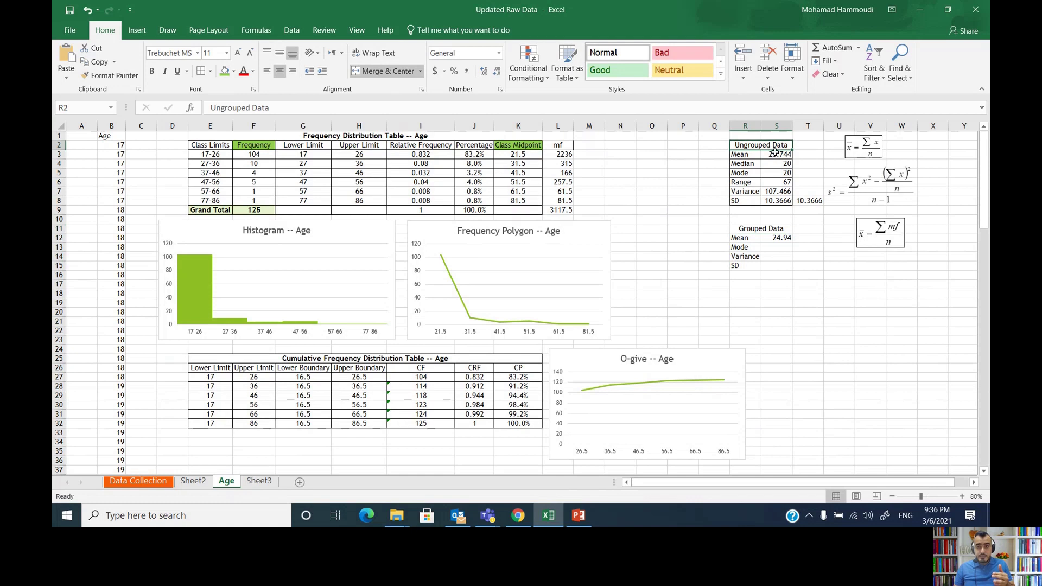
{"action": "left_click", "coordinate": [758, 231]}
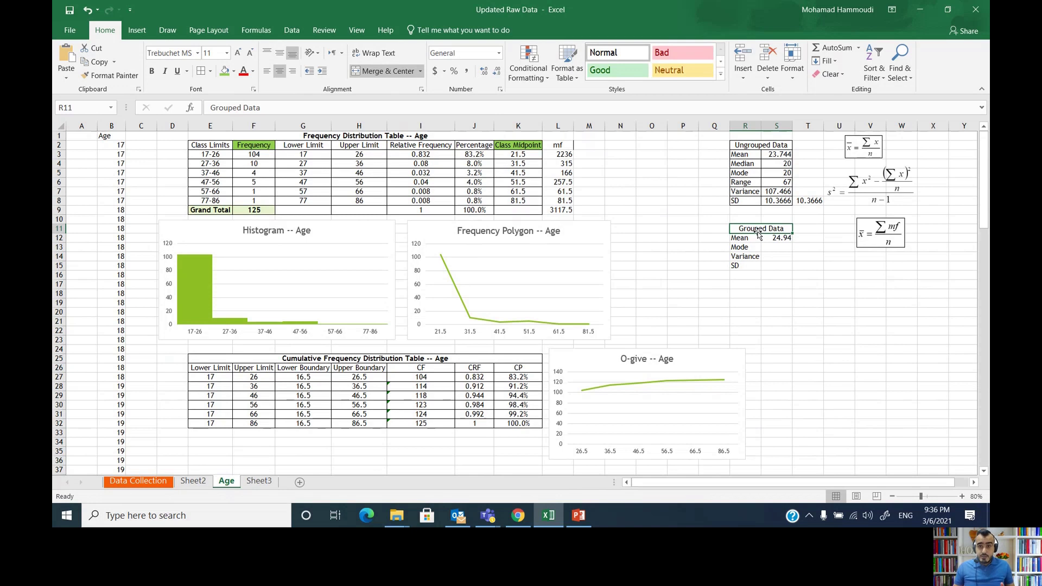
{"action": "left_click", "coordinate": [779, 246]}
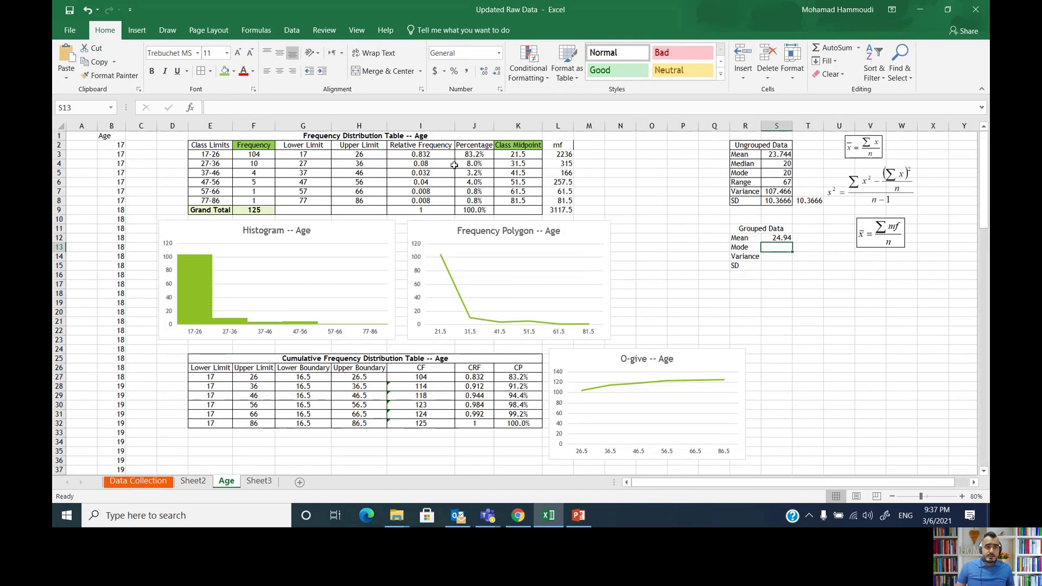
{"action": "left_click", "coordinate": [522, 154]}
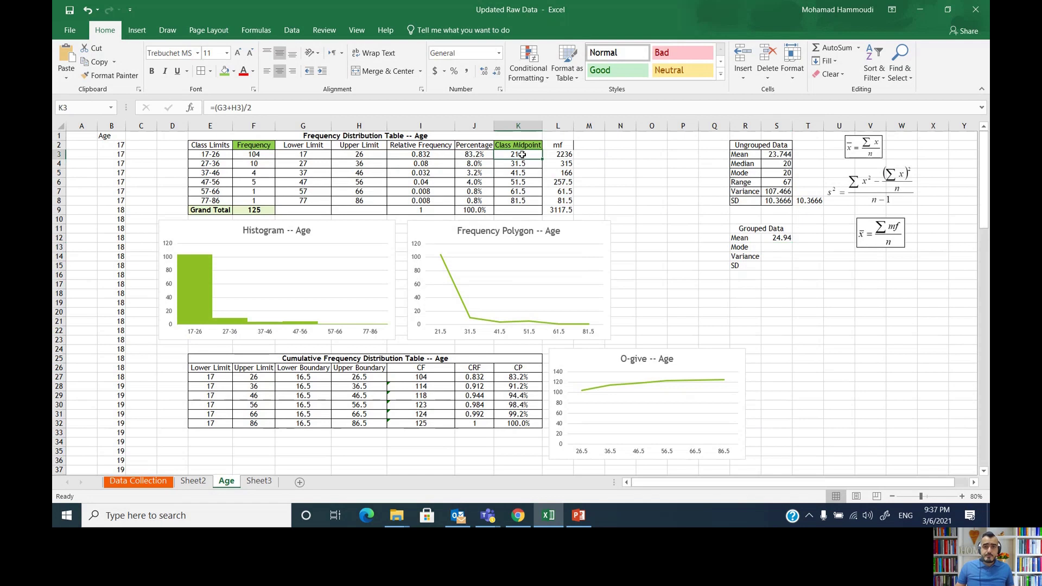
{"action": "left_click", "coordinate": [782, 249]}
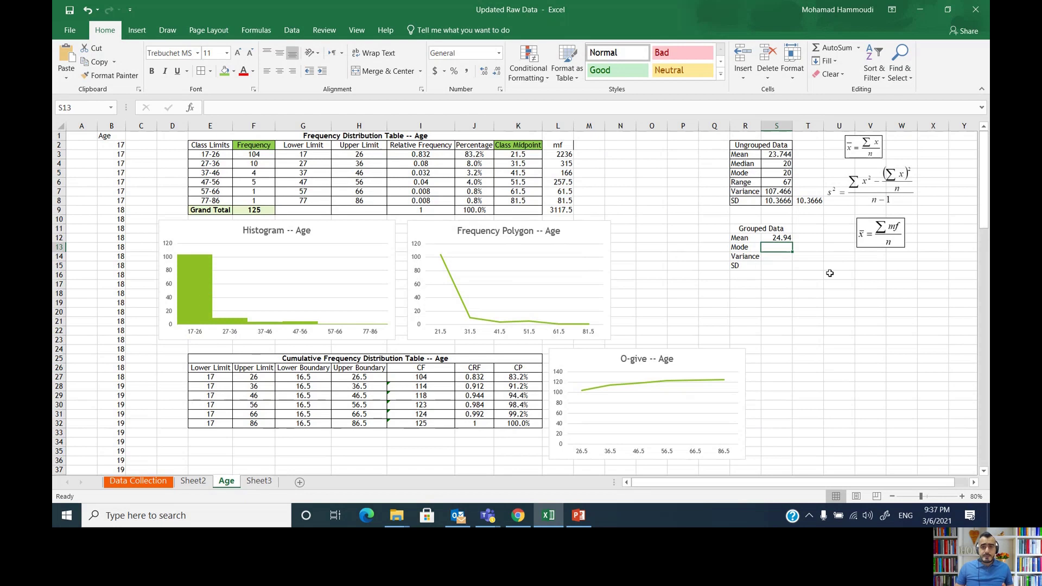
{"action": "left_click", "coordinate": [523, 157]}
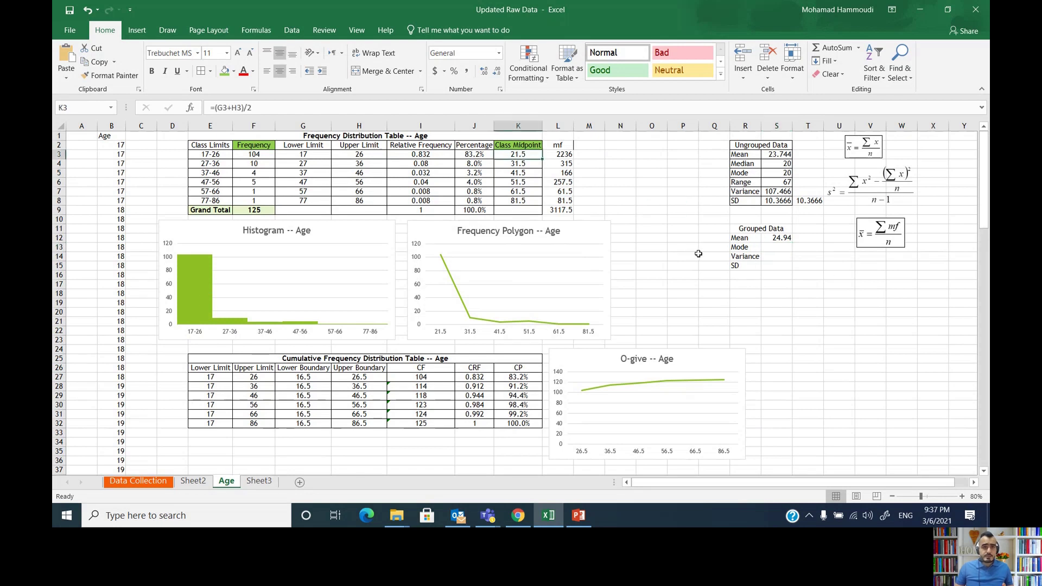
{"action": "type", "text": "2"}
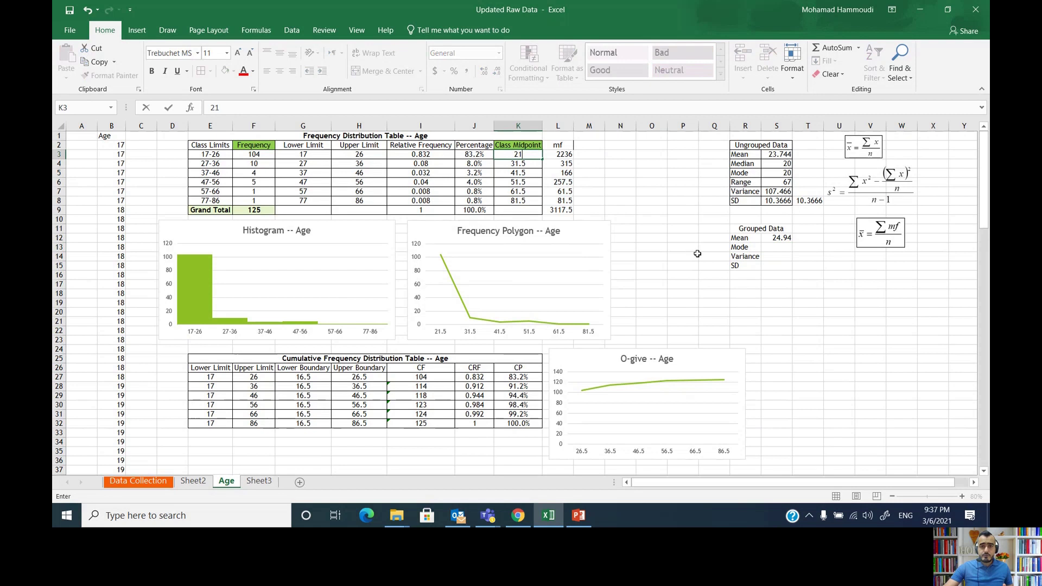
{"action": "left_click", "coordinate": [89, 13]}
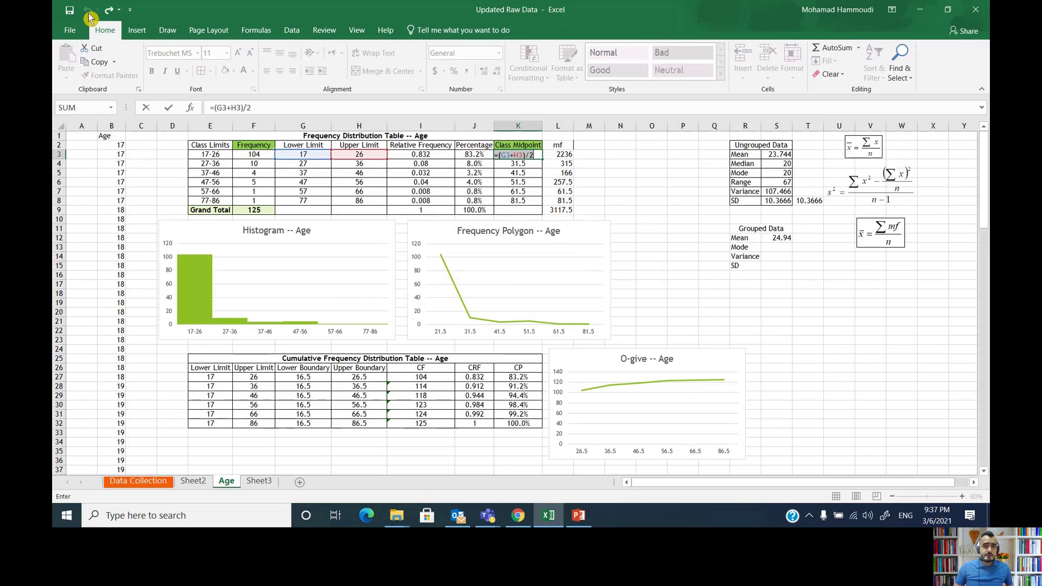
{"action": "key", "text": "Return"}
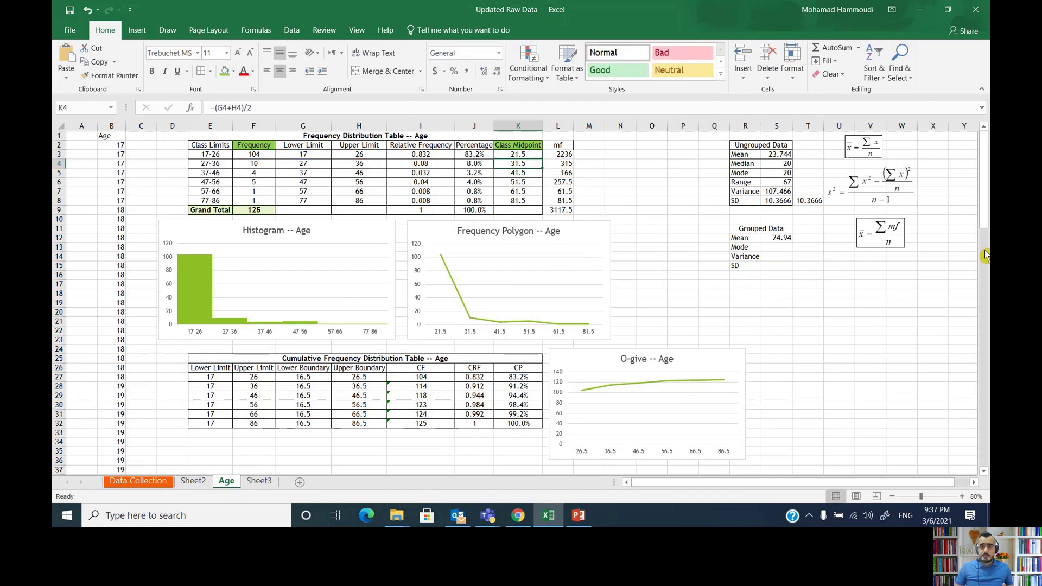
- Enter 21.5 as the grouped-data mode in S13 and compare it with the ungrouped mode in S5
{"action": "left_click", "coordinate": [782, 248]}
{"action": "type", "text": "2"}
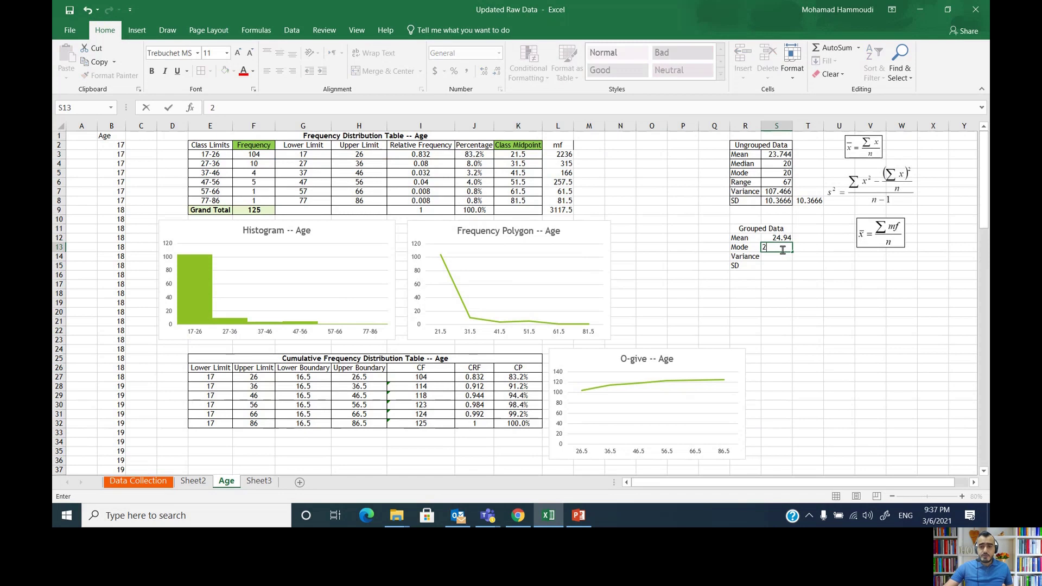
{"action": "type", "text": "1.5"}
{"action": "key", "text": "Return"}
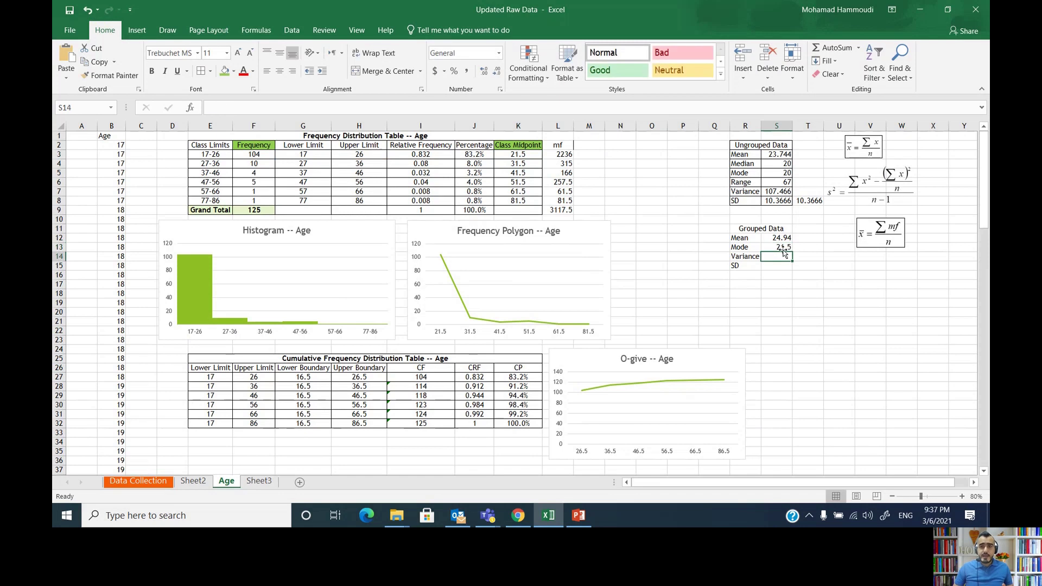
{"action": "left_click", "coordinate": [783, 173]}
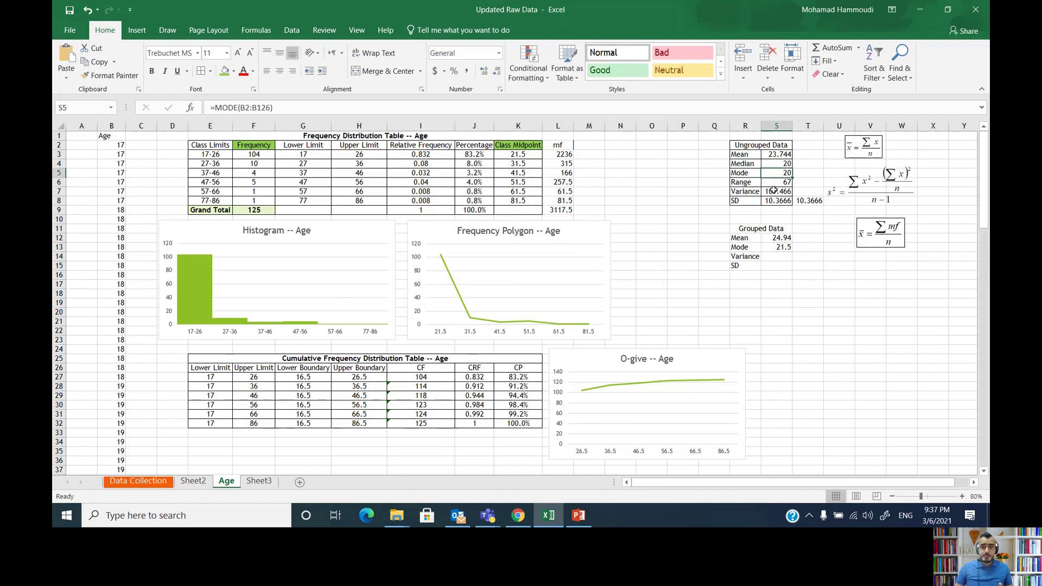
- Copy the grouped-data variance formula picture from Sheet3 to the Age sheet and place it beneath the grouped mean formula
{"action": "left_click", "coordinate": [780, 256]}
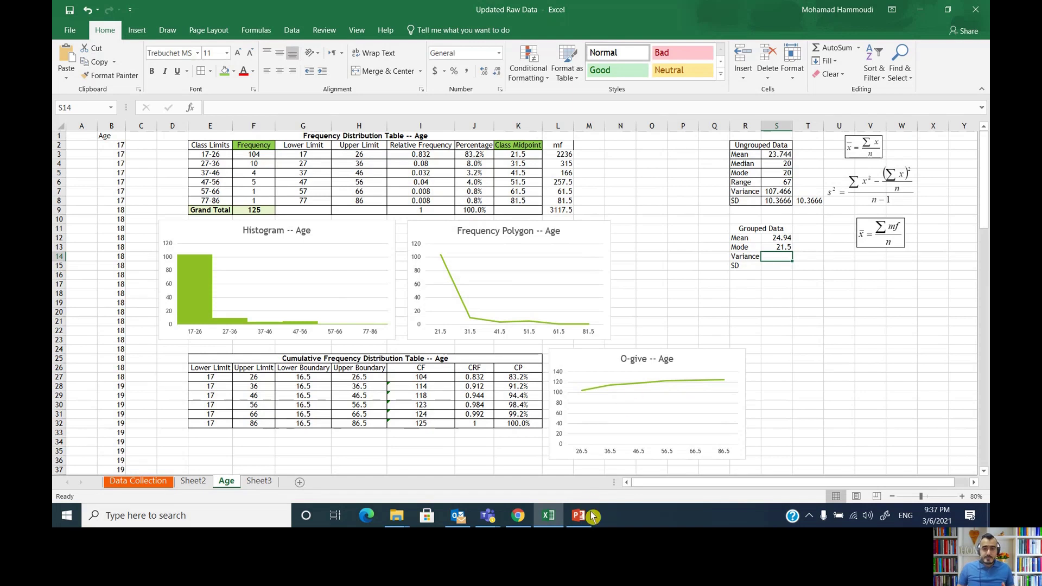
{"action": "left_click", "coordinate": [746, 259]}
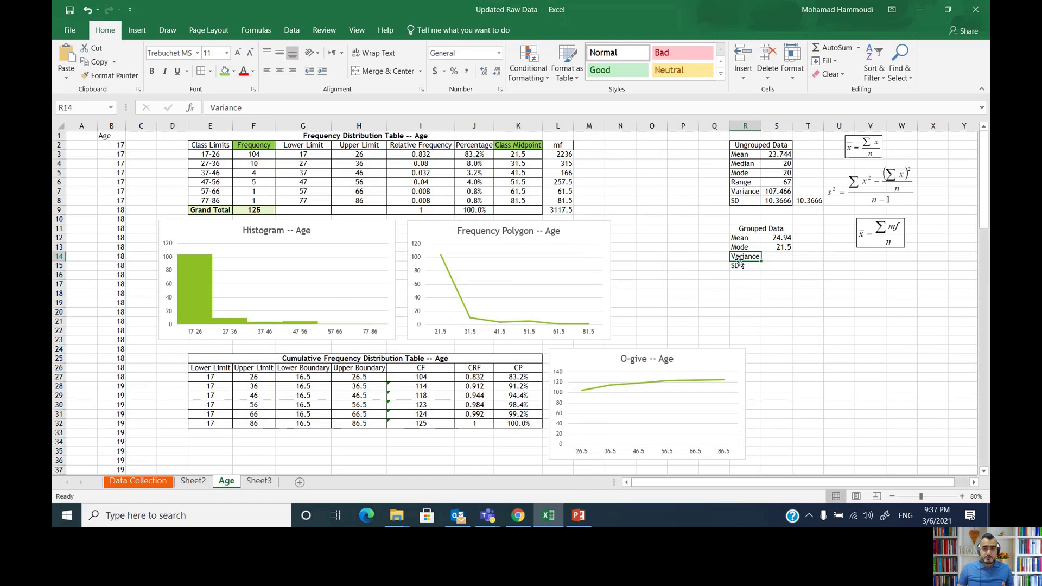
{"action": "left_click", "coordinate": [741, 265]}
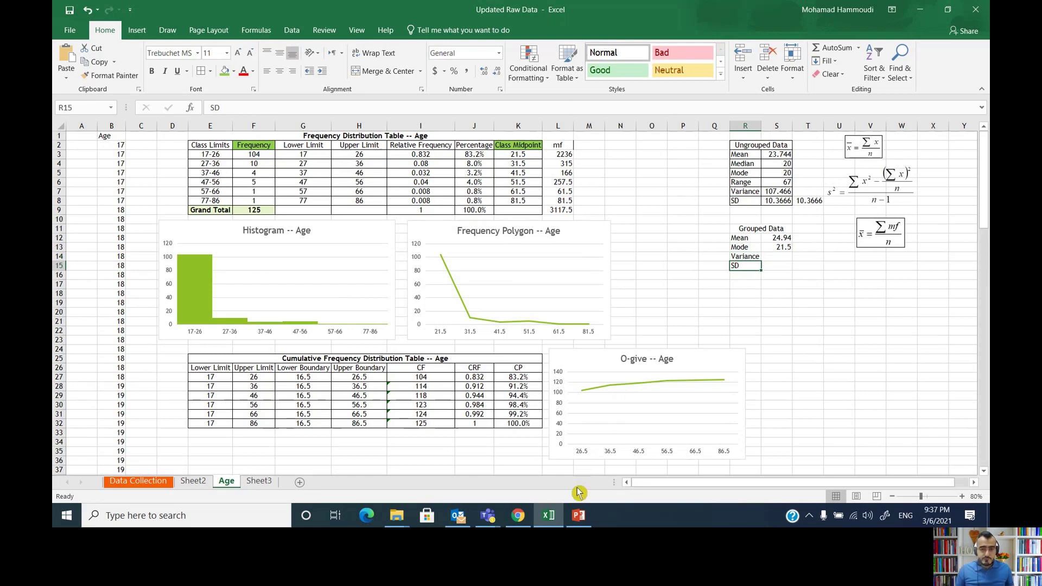
{"action": "left_click", "coordinate": [254, 481]}
{"action": "left_click", "coordinate": [207, 347]}
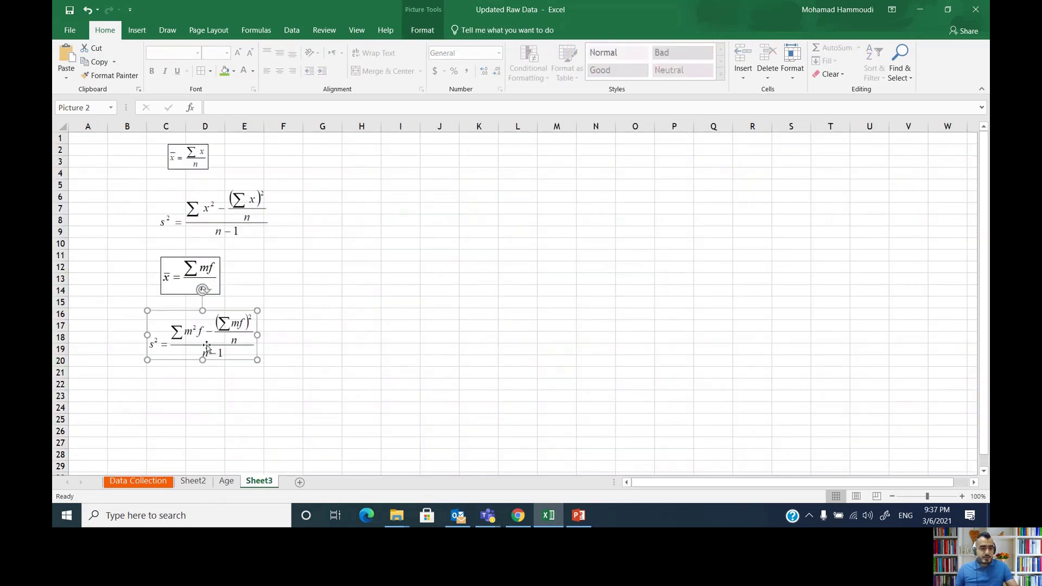
{"action": "left_click", "coordinate": [227, 481]}
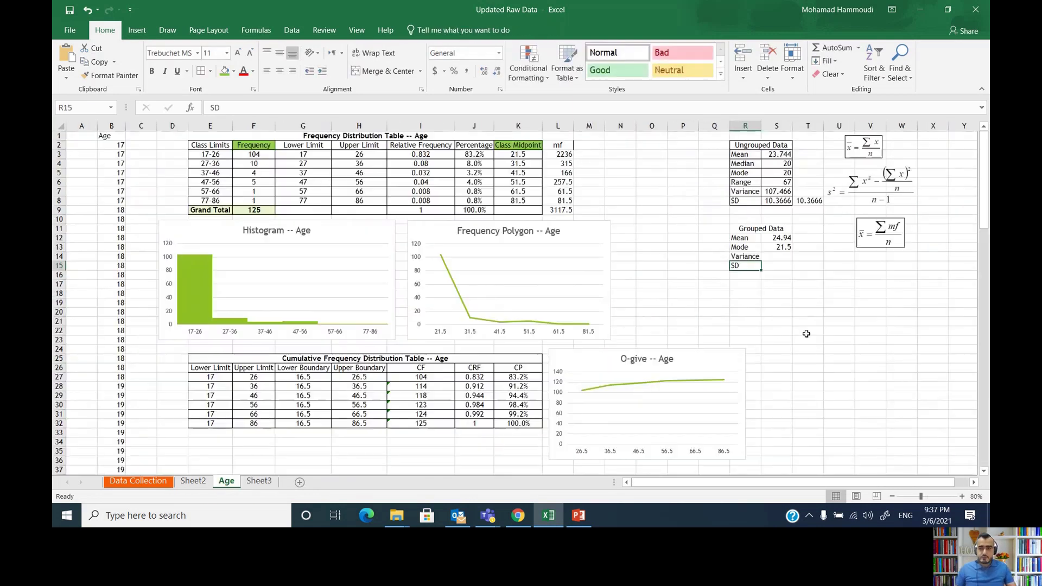
{"action": "key", "text": "ctrl+v"}
{"action": "left_click_drag", "start_coordinate": [809, 283], "coordinate": [914, 282]}
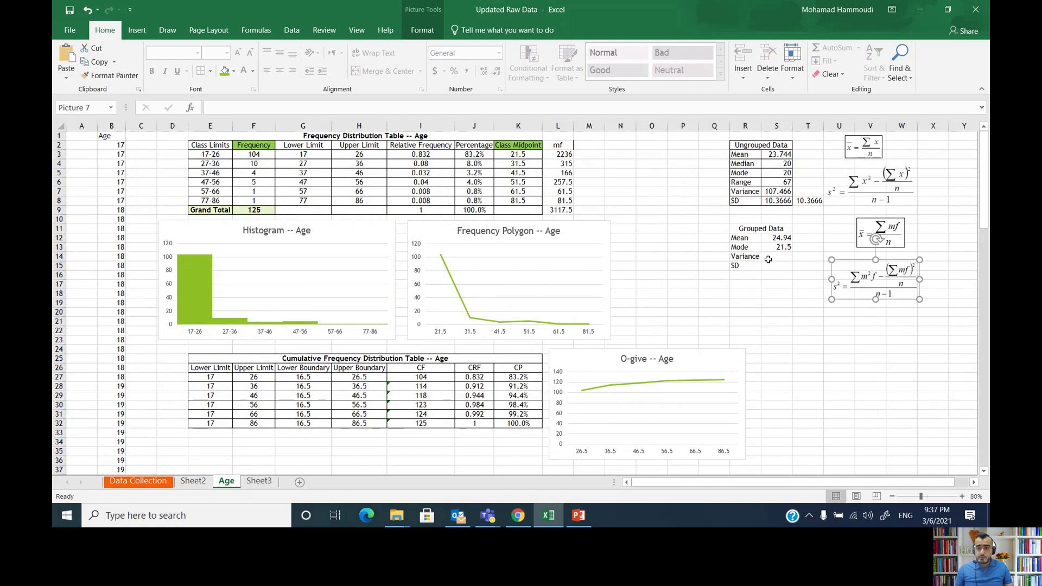
- Add the column heading m*m*f in M2, next to the mf column
{"action": "left_click", "coordinate": [769, 258]}
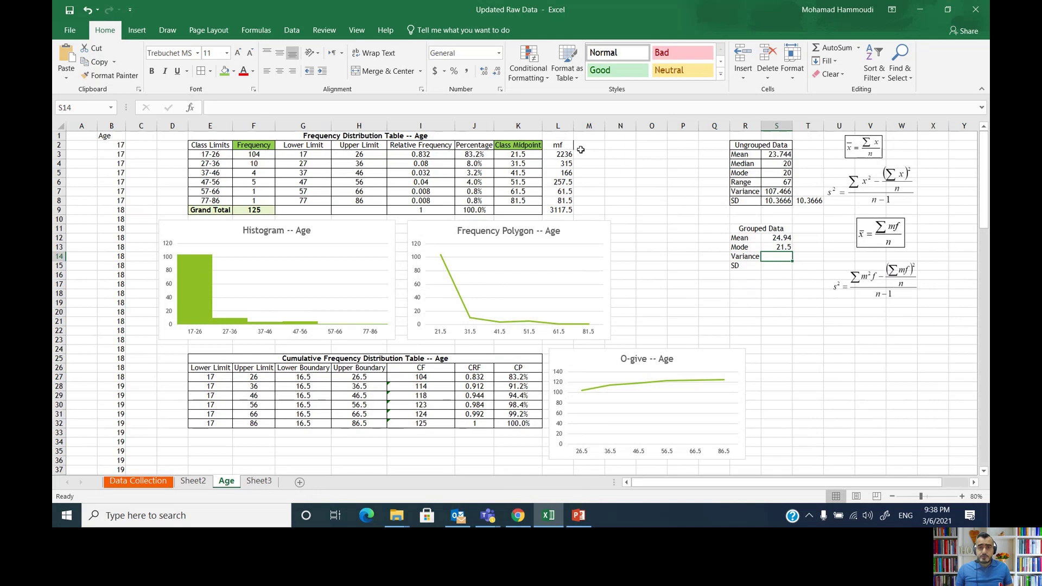
{"action": "left_click", "coordinate": [561, 144]}
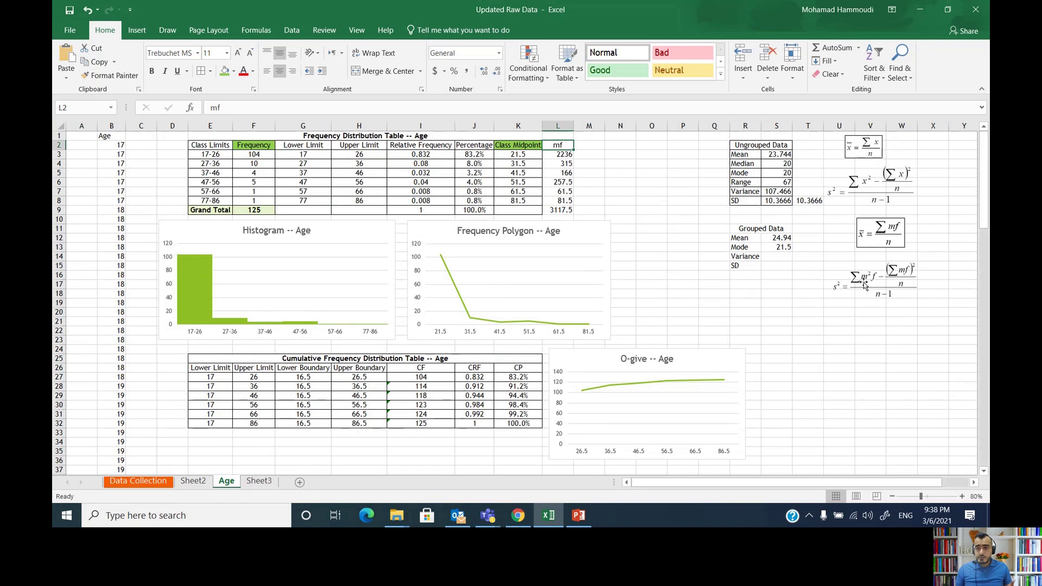
{"action": "left_click", "coordinate": [590, 148]}
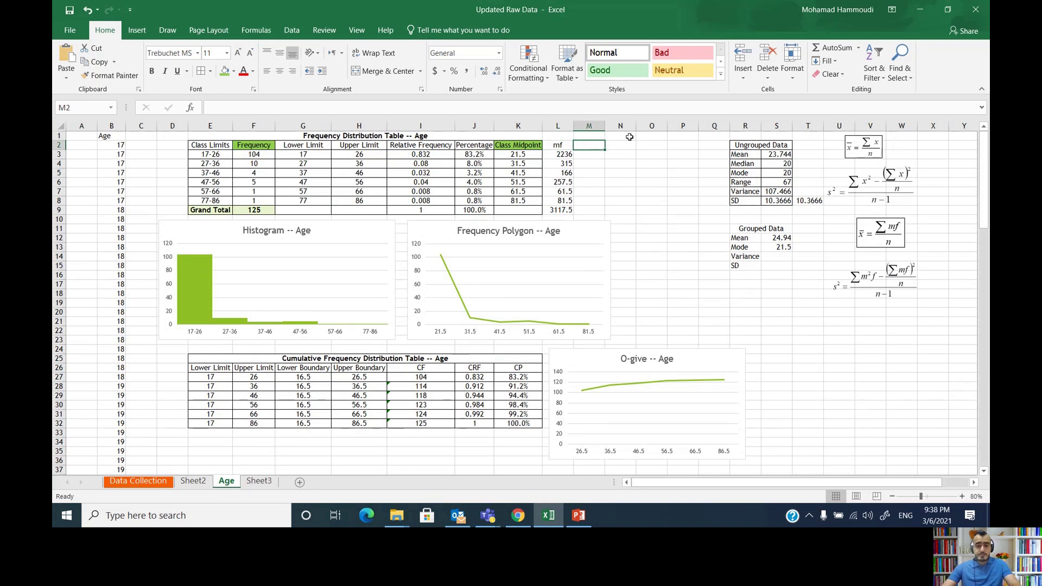
{"action": "type", "text": "m"}
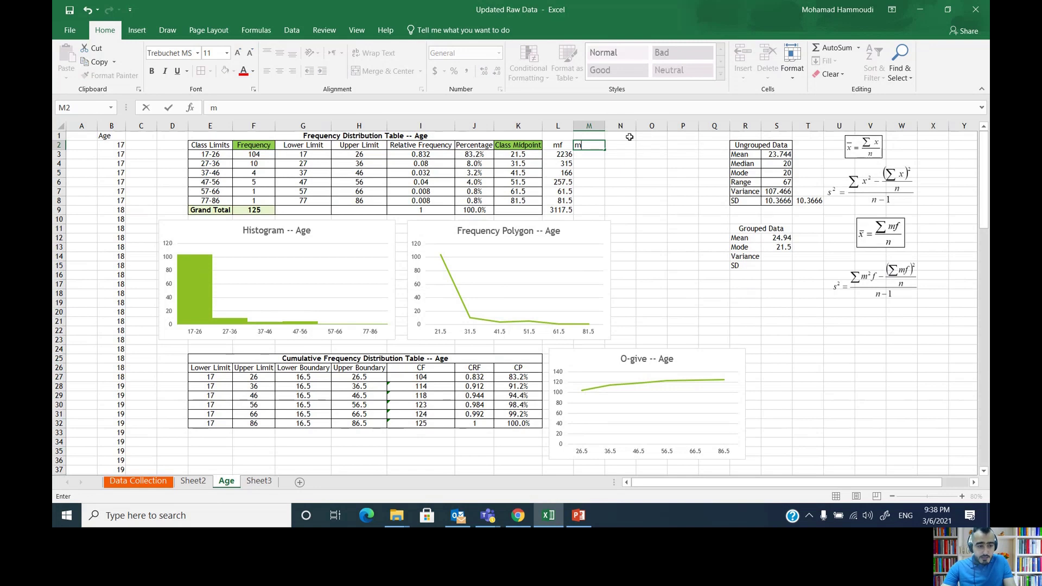
{"action": "type", "text": "*"}
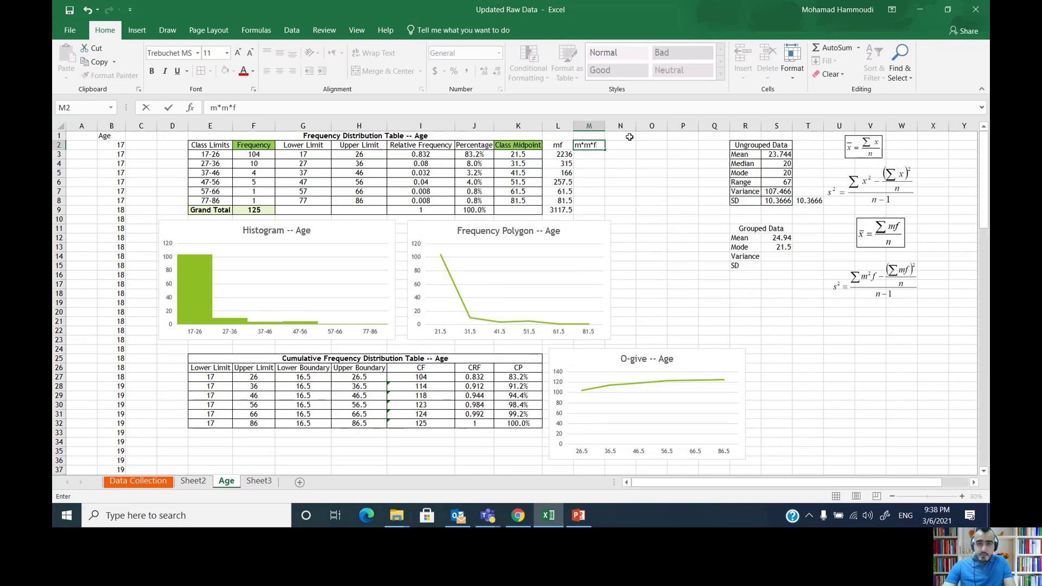
{"action": "key", "text": "Return"}
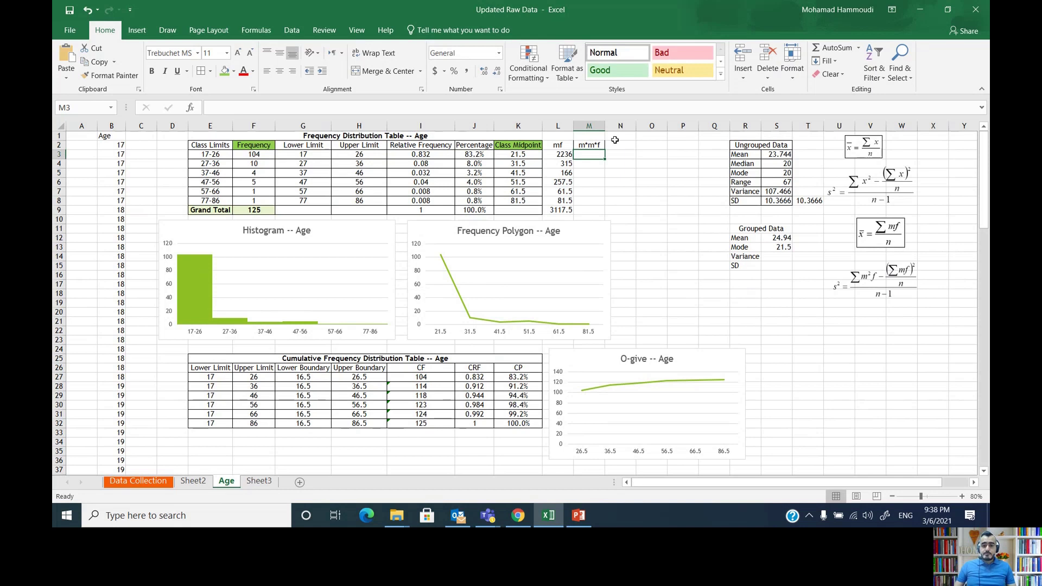
- Multiply the squared class midpoint by frequency in M3 with =K3*K3*F3 and fill the formula down to M8
{"action": "type", "text": "="}
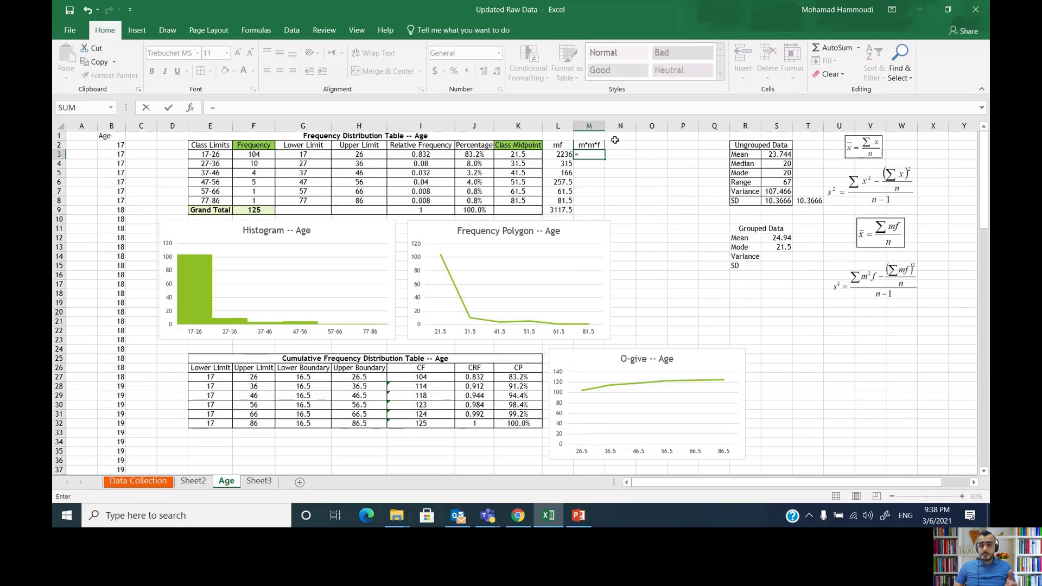
{"action": "left_click", "coordinate": [524, 154]}
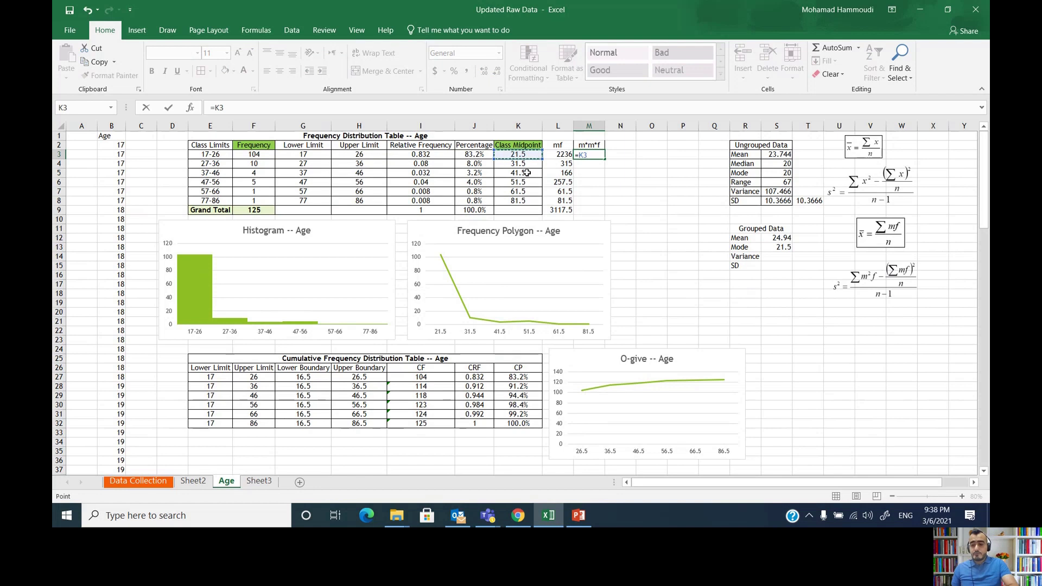
{"action": "type", "text": "*"}
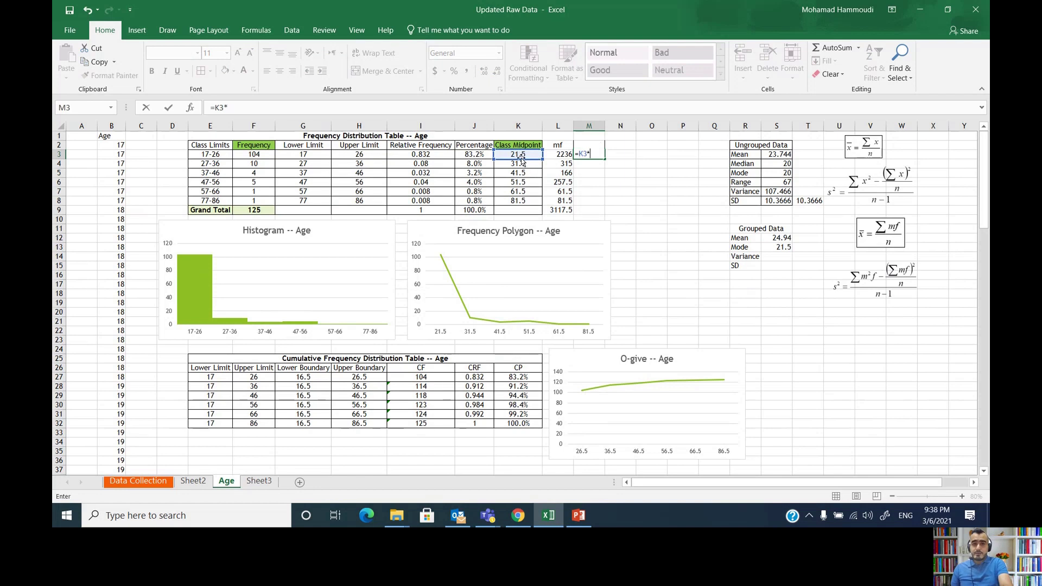
{"action": "left_click", "coordinate": [523, 157]}
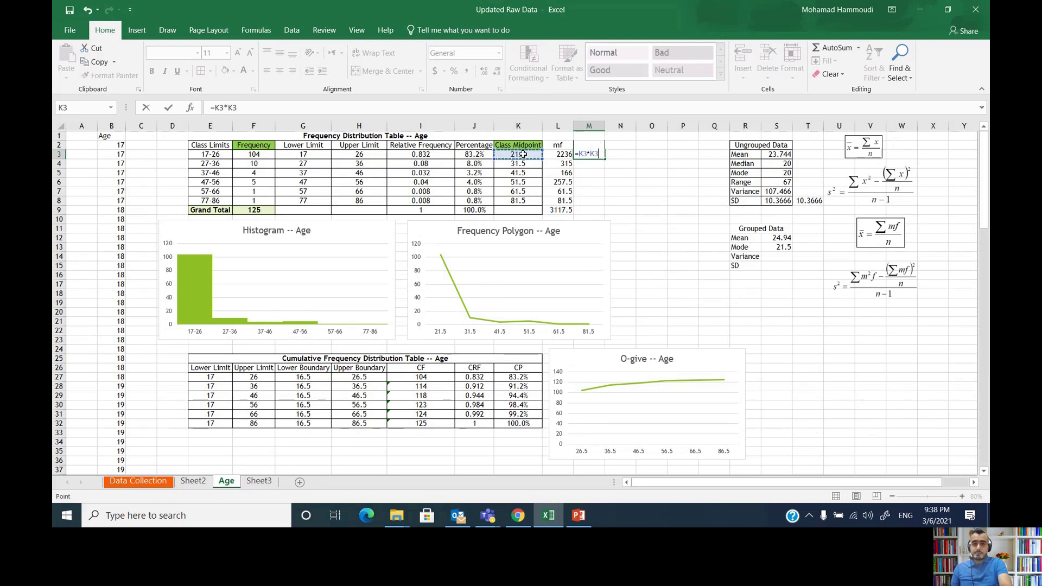
{"action": "type", "text": "*"}
{"action": "left_click", "coordinate": [263, 155]}
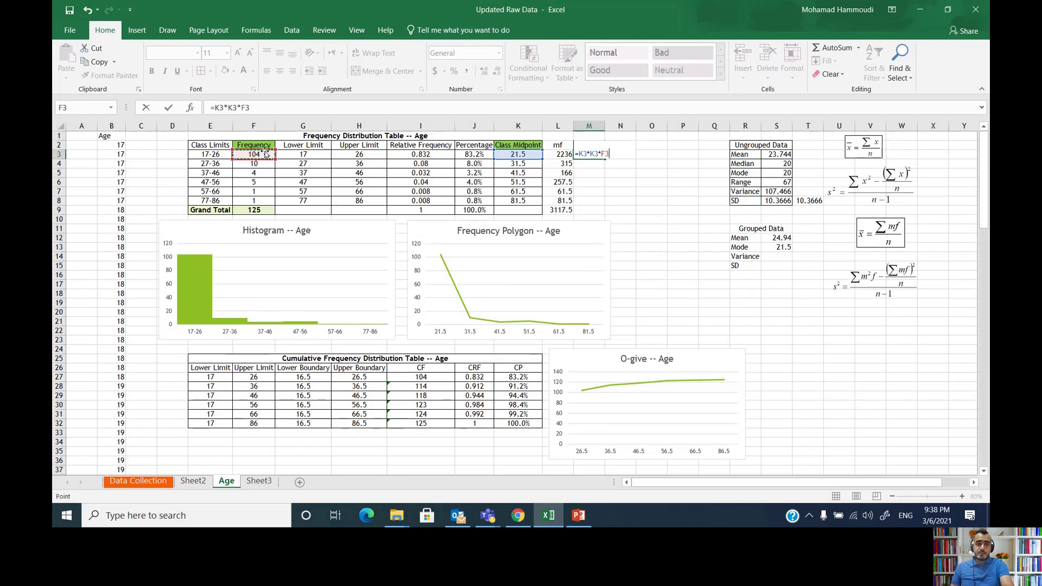
{"action": "key", "text": "Return"}
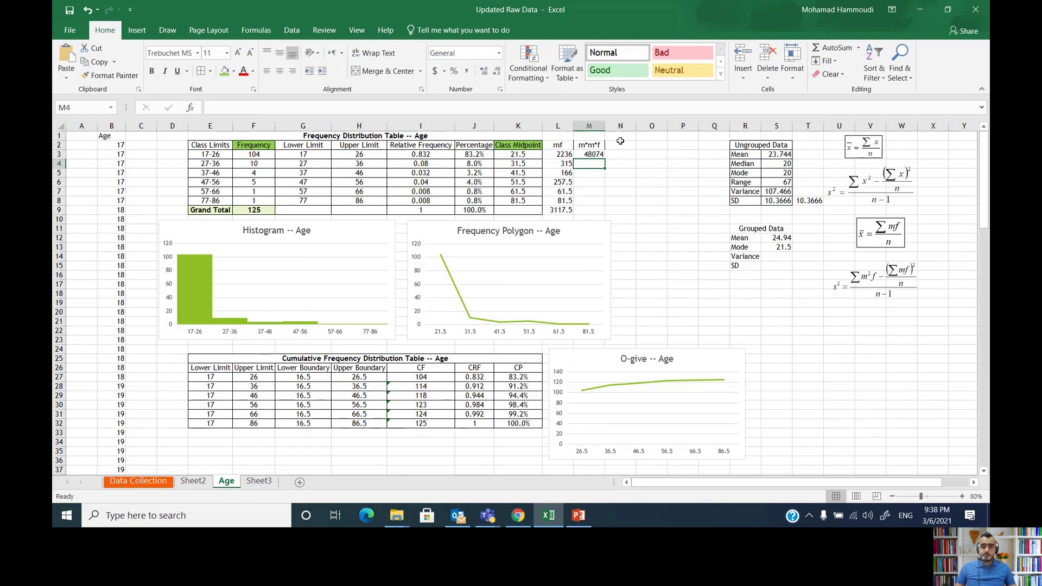
{"action": "left_click", "coordinate": [600, 156]}
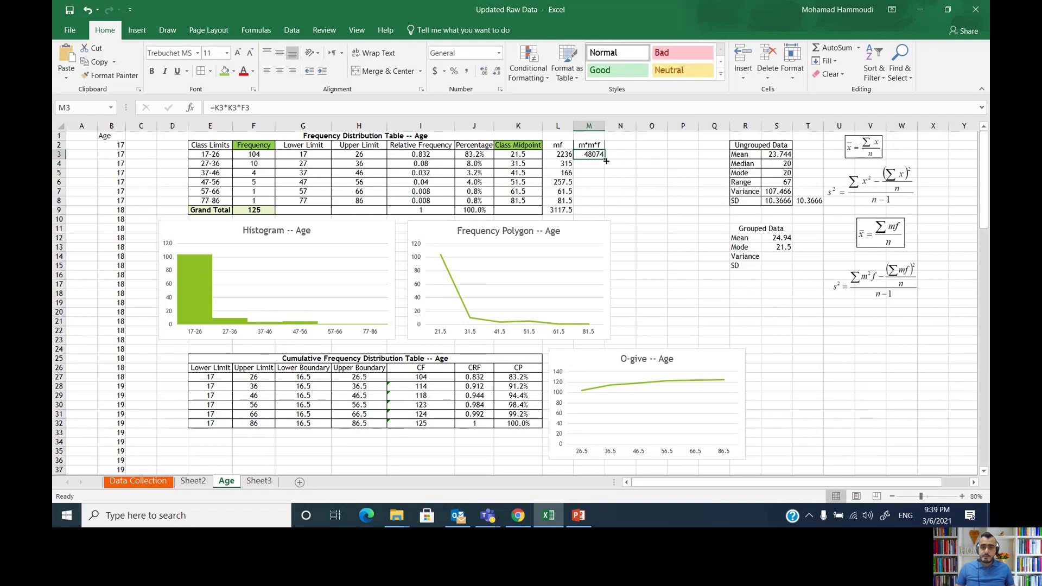
{"action": "left_click_drag", "start_coordinate": [606, 159], "coordinate": [599, 208]}
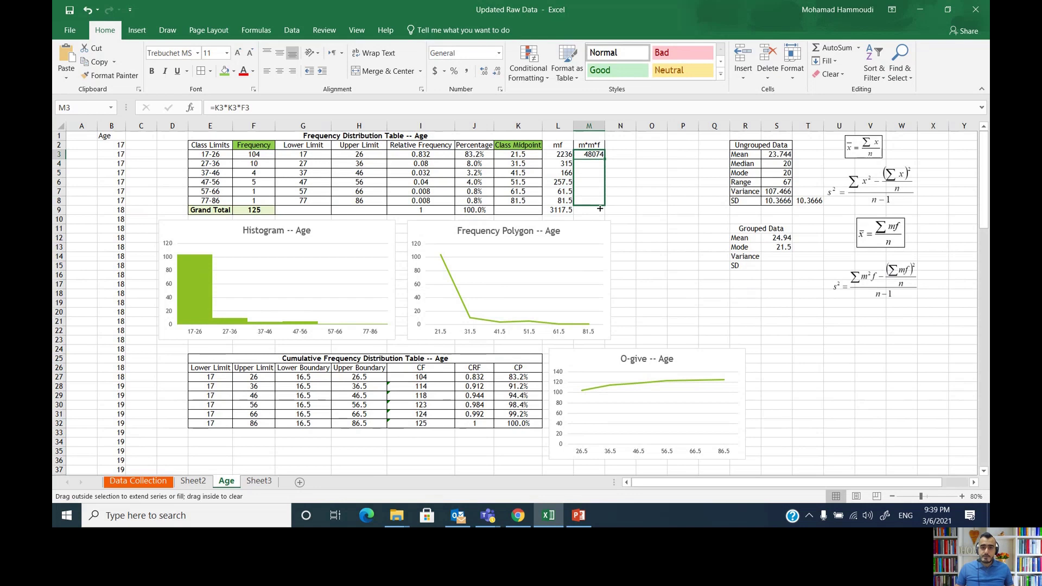
{"action": "left_click_drag", "start_coordinate": [601, 209], "coordinate": [601, 209]}
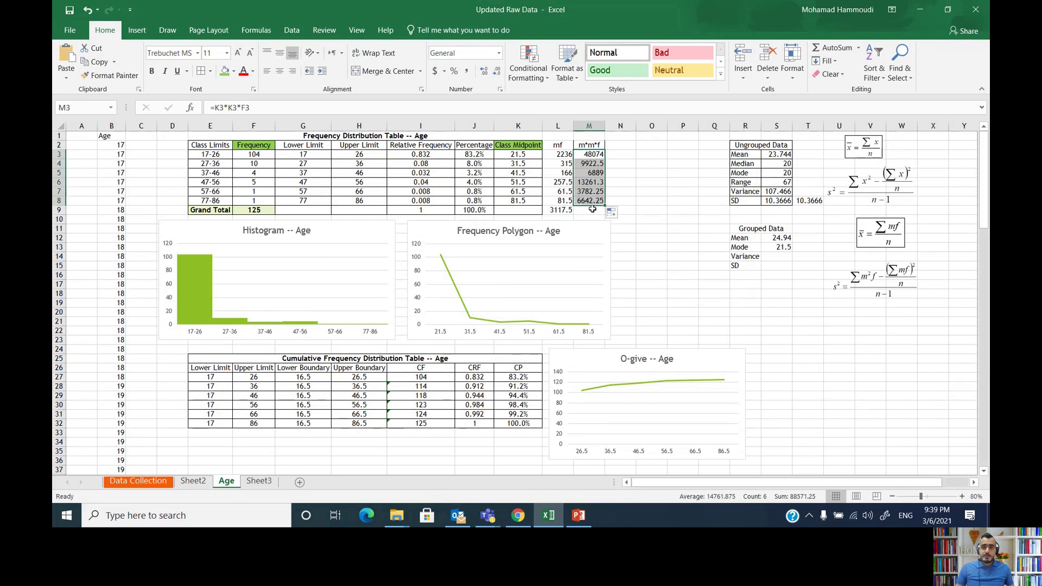
- Total the m*m*f column in M9 by summing M3:M8
{"action": "left_click", "coordinate": [591, 211]}
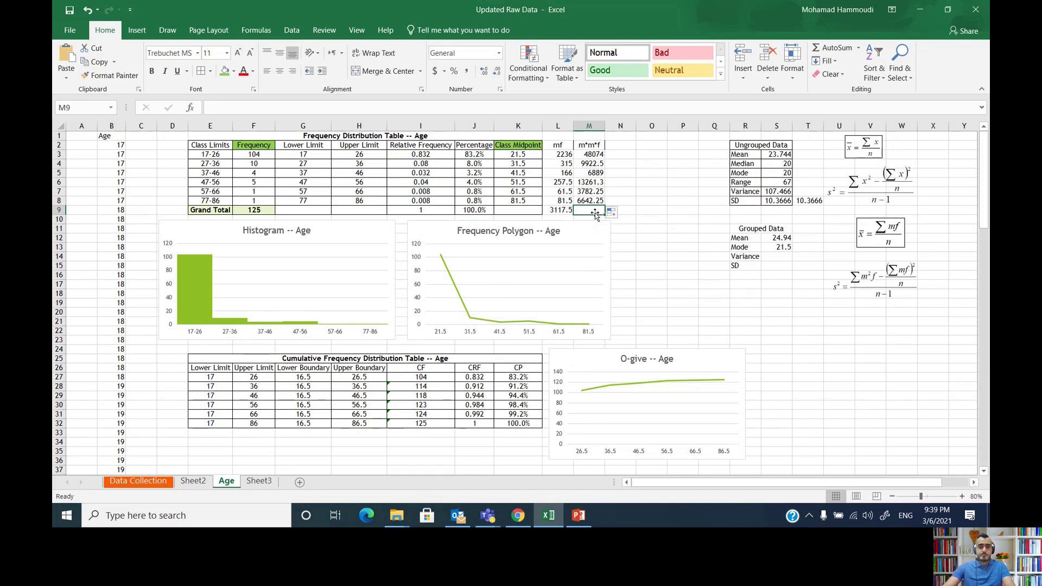
{"action": "type", "text": "=sum"}
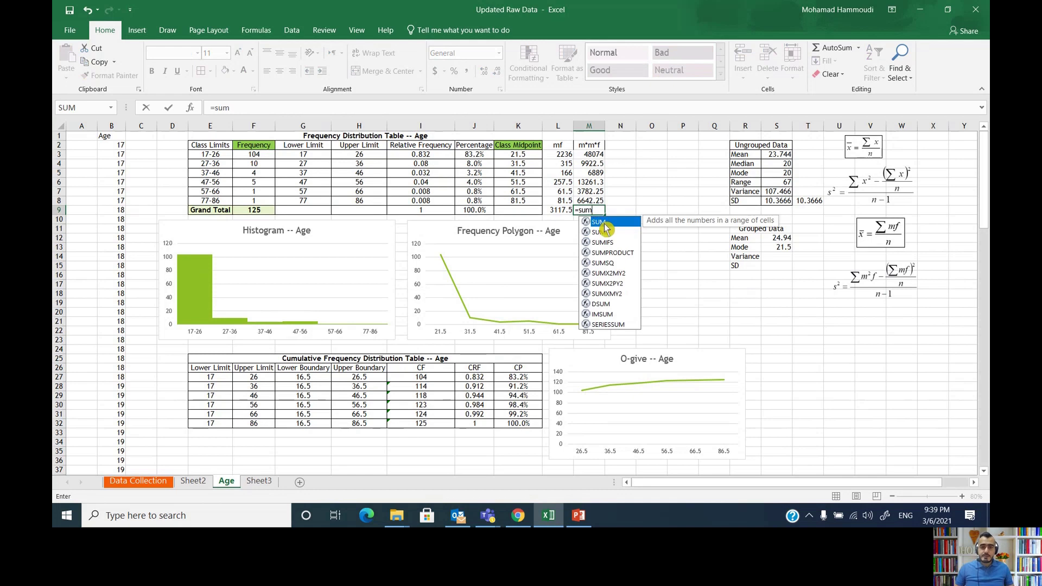
{"action": "key", "text": "Tab"}
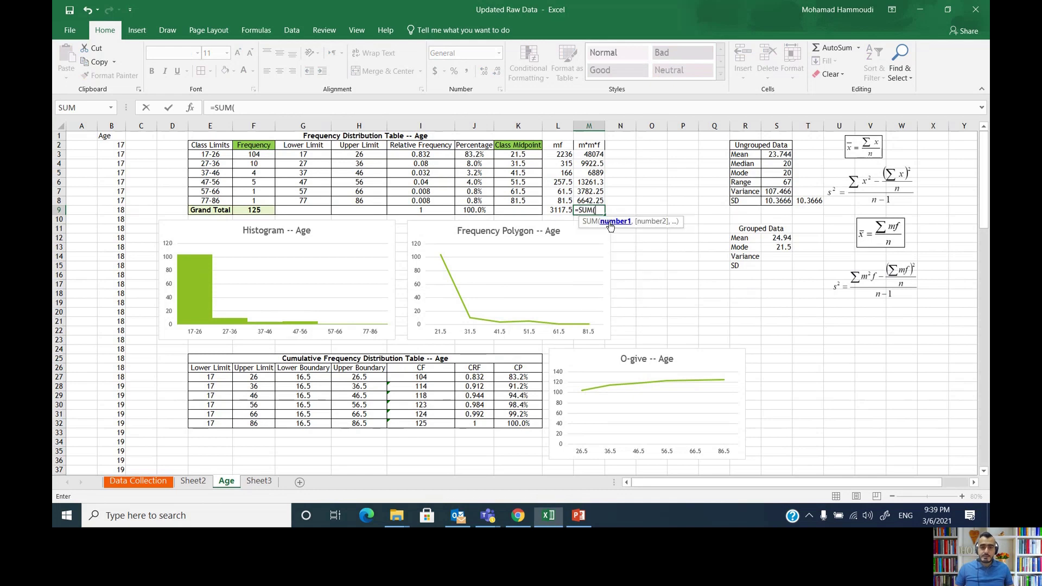
{"action": "left_click_drag", "start_coordinate": [594, 155], "coordinate": [592, 201]}
{"action": "key", "text": "Return"}
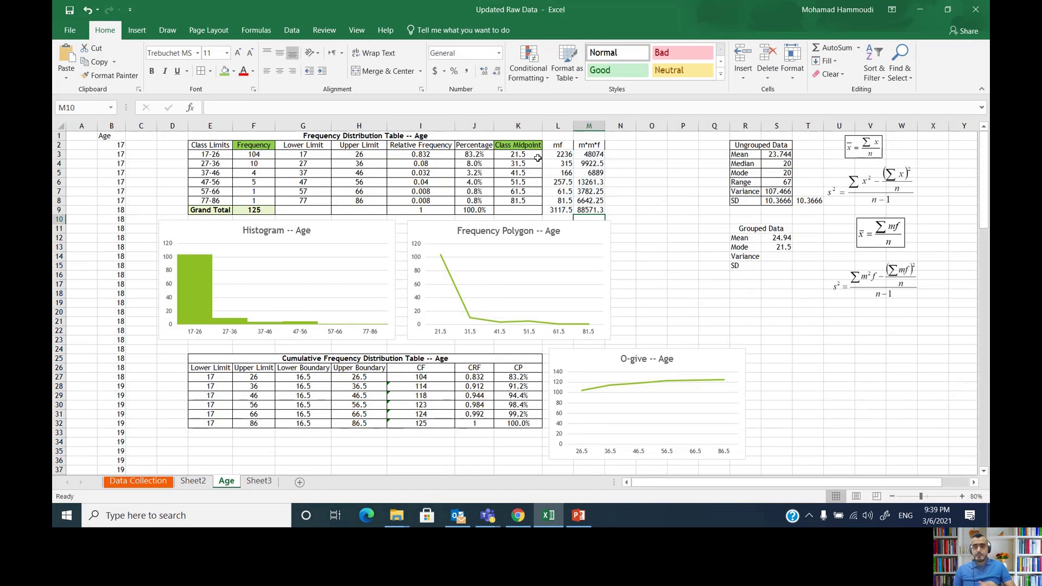
- Calculate the grouped-data variance in S14 with =(M9-((L9*L9)/F9))/(F9-1) and compare it with the ungrouped variance
{"action": "left_click", "coordinate": [777, 255]}
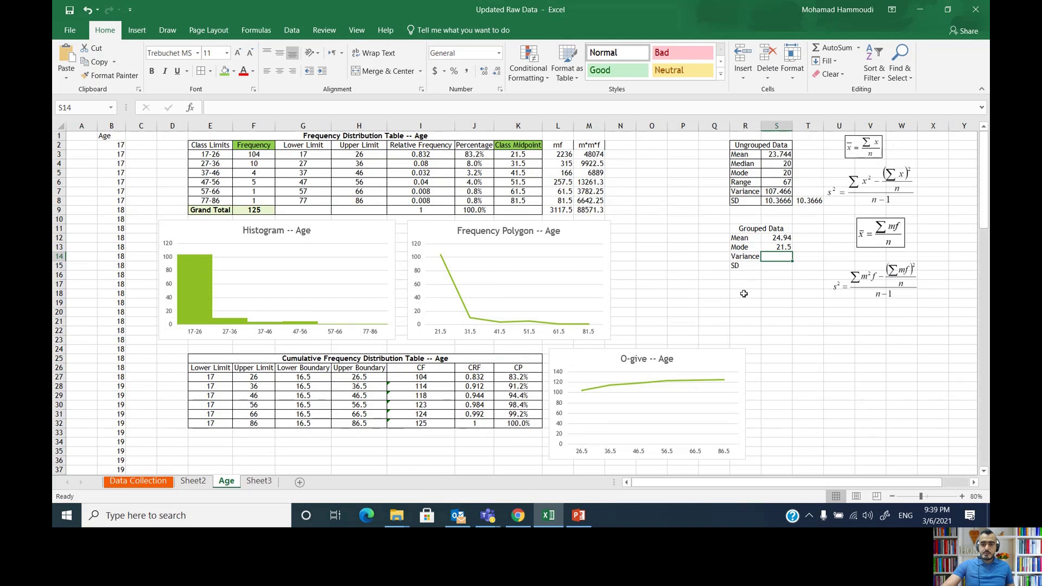
{"action": "type", "text": "="}
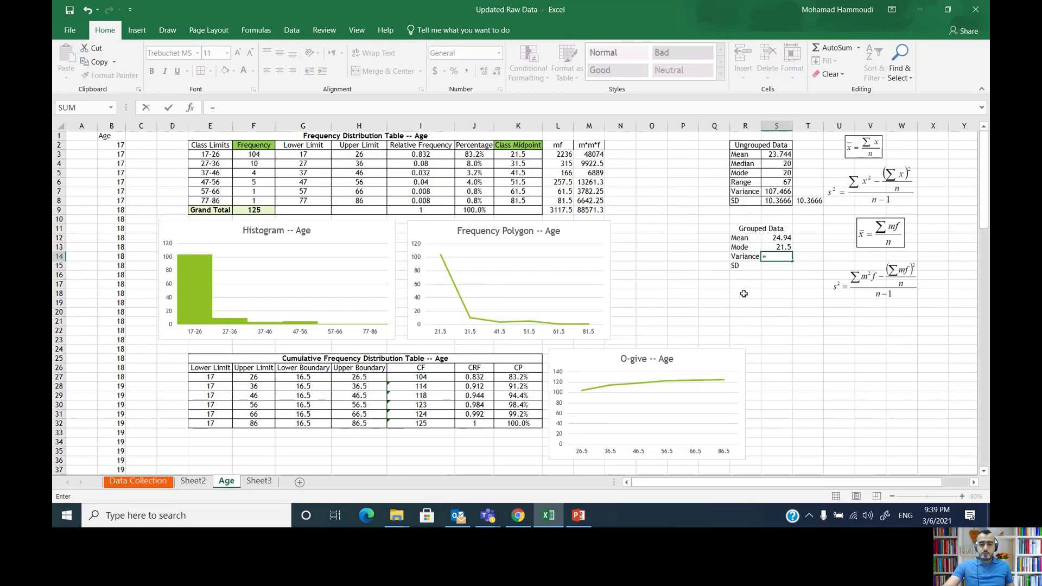
{"action": "type", "text": "("}
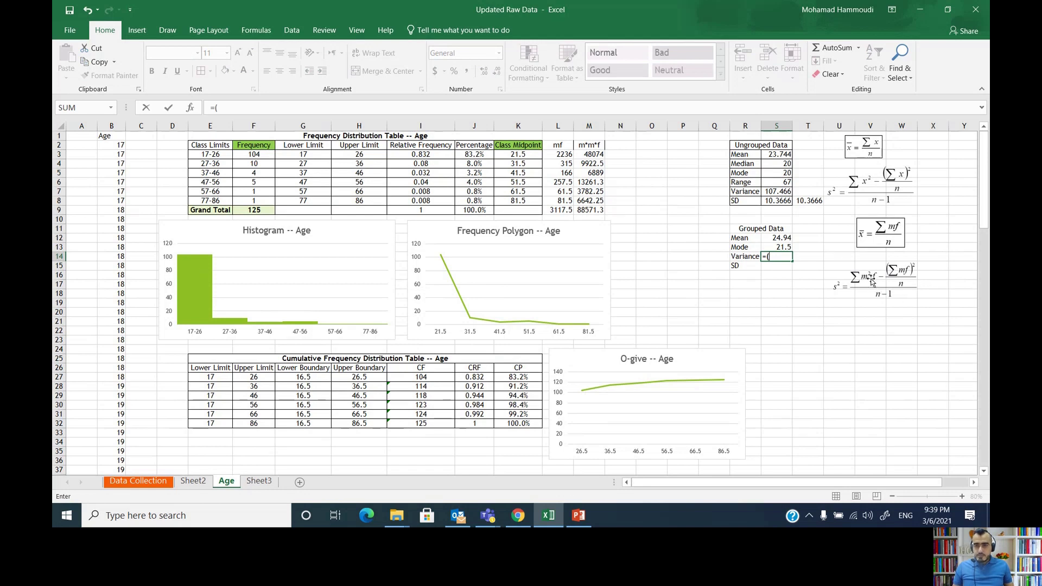
{"action": "left_click", "coordinate": [597, 210]}
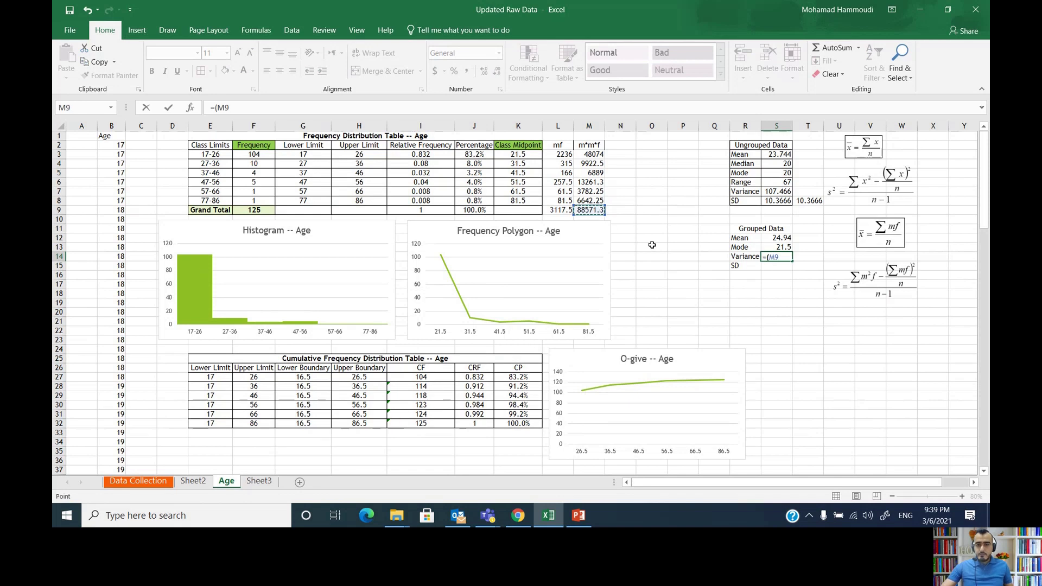
{"action": "type", "text": "-"}
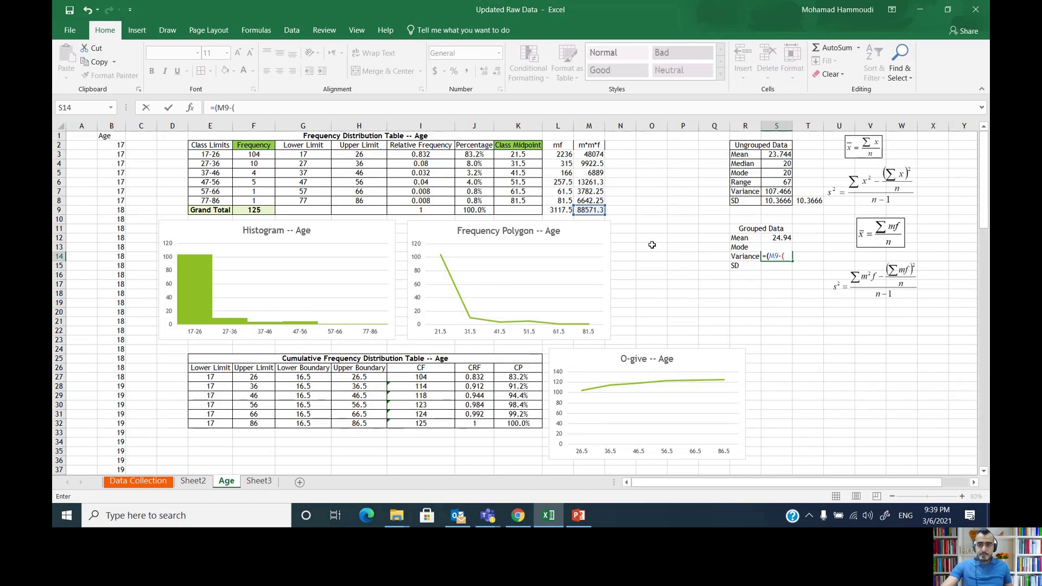
{"action": "type", "text": "("}
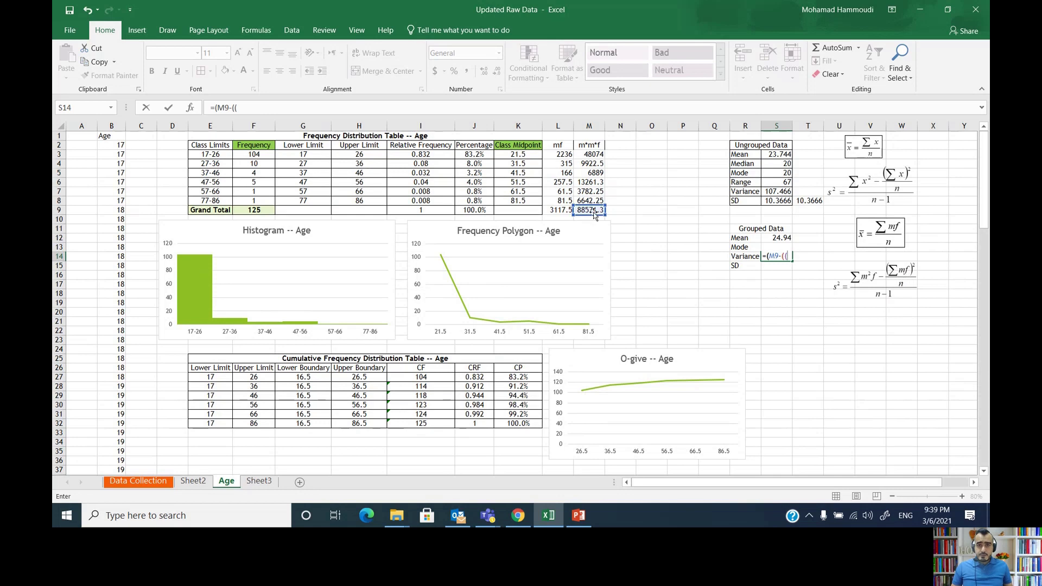
{"action": "left_click", "coordinate": [564, 210]}
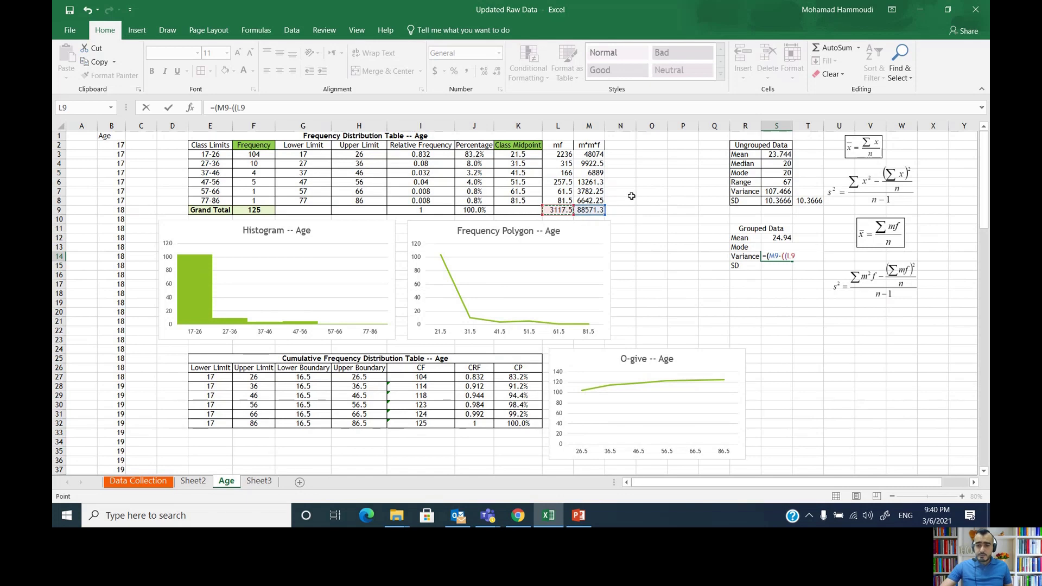
{"action": "type", "text": "*"}
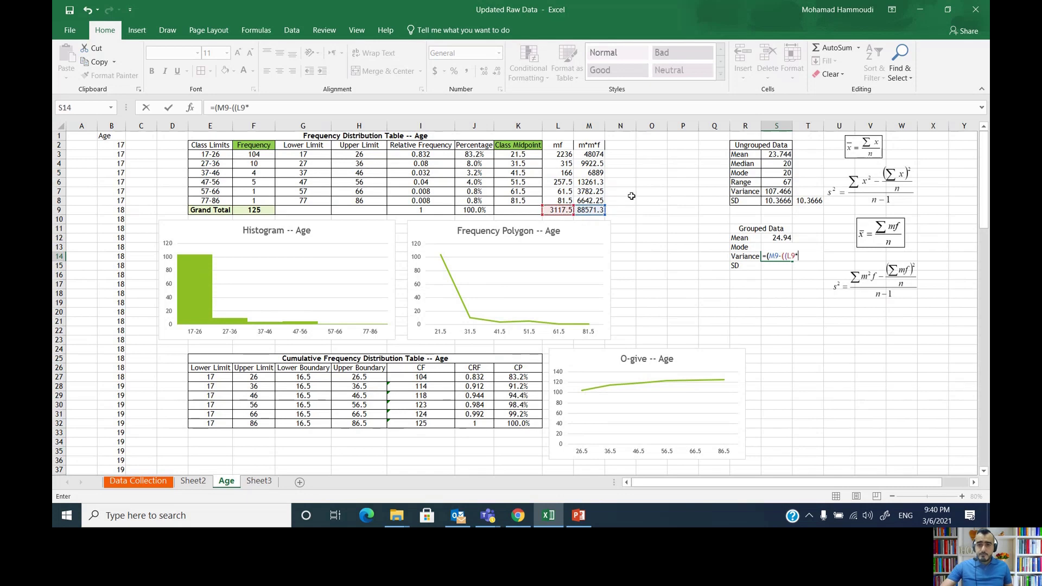
{"action": "left_click", "coordinate": [561, 210]}
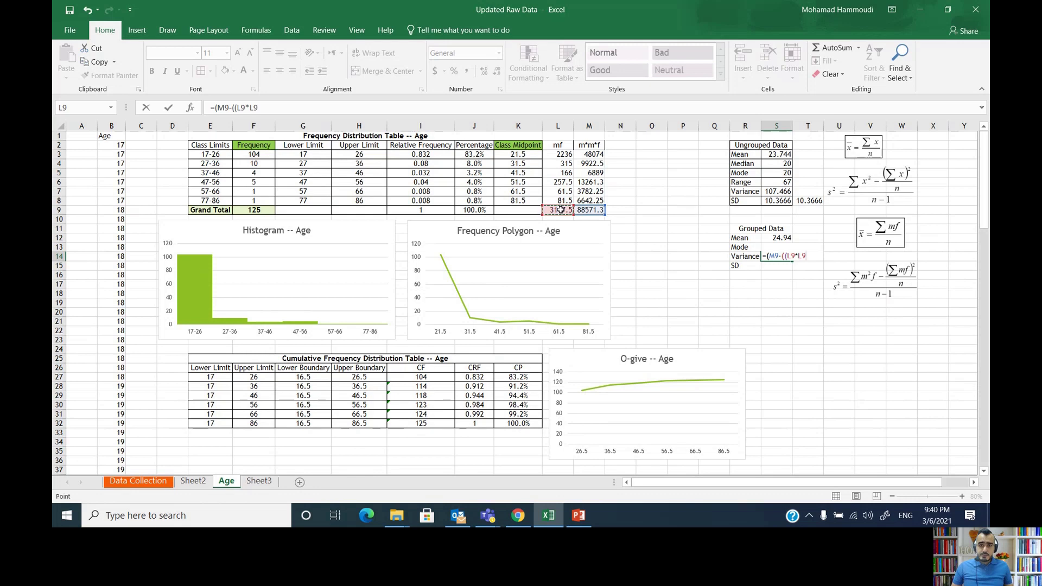
{"action": "type", "text": ")"}
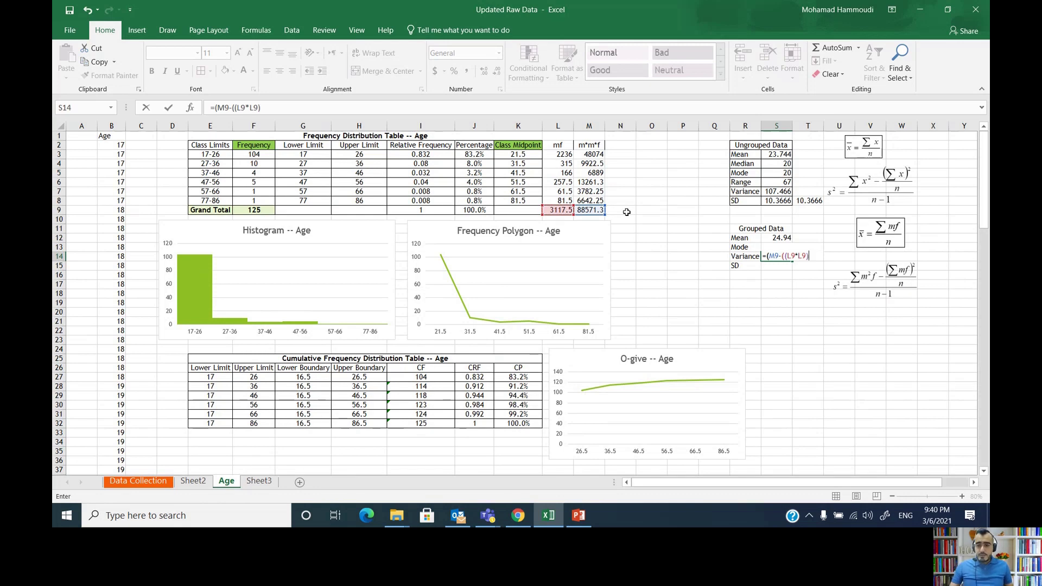
{"action": "type", "text": "/"}
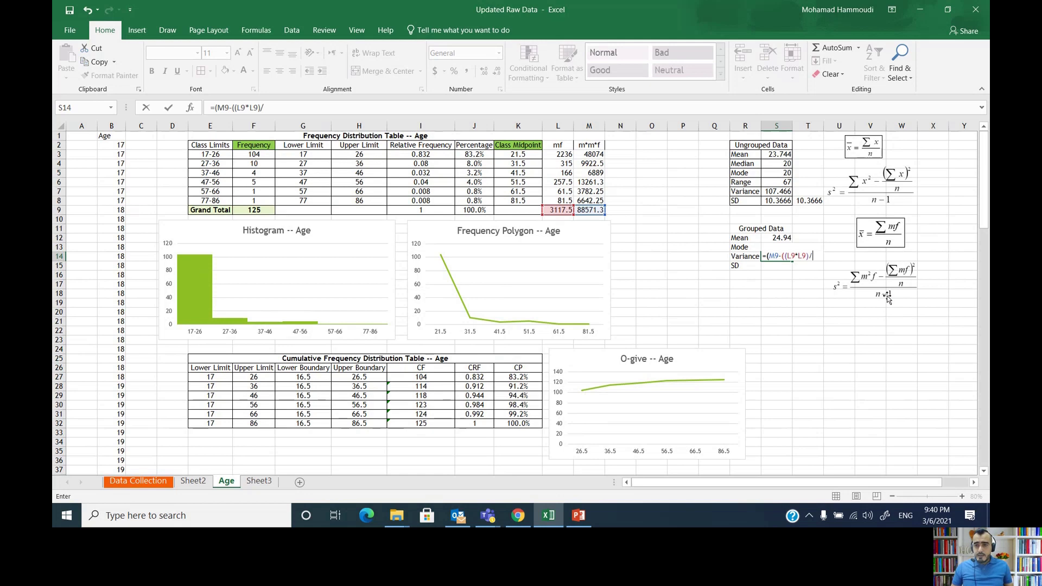
{"action": "left_click", "coordinate": [255, 210]}
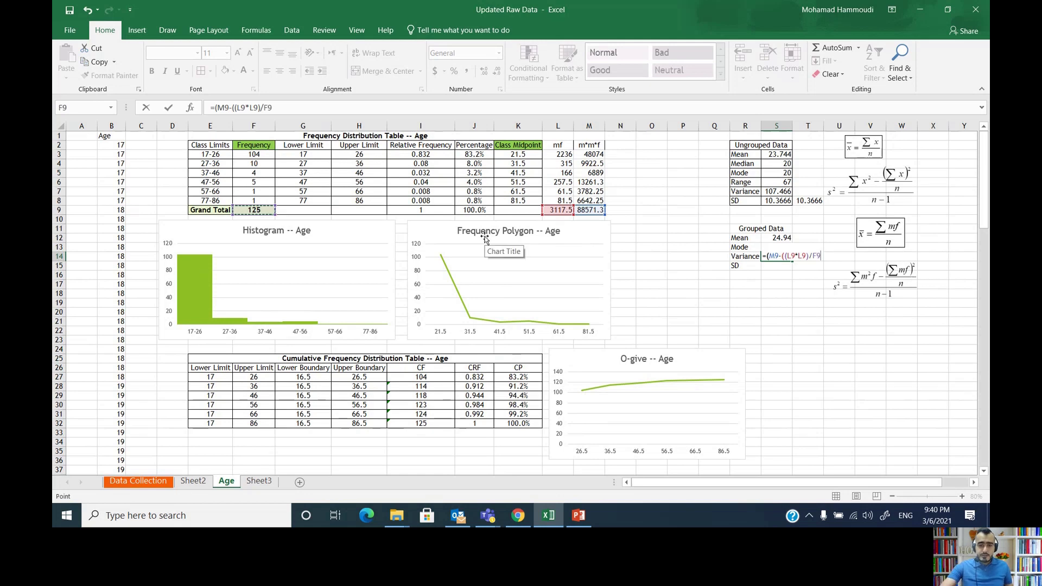
{"action": "type", "text": ")"}
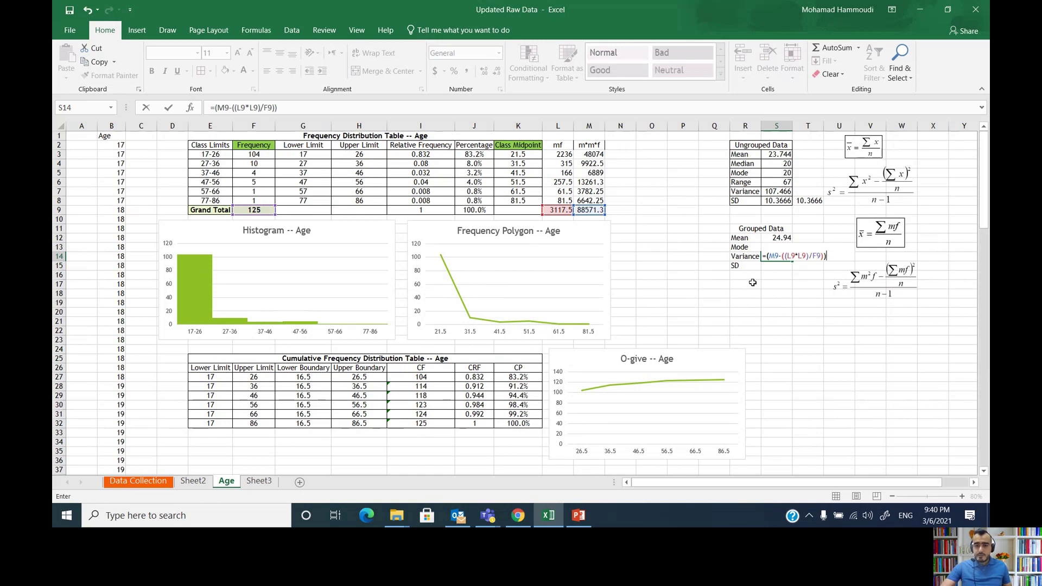
{"action": "type", "text": "("}
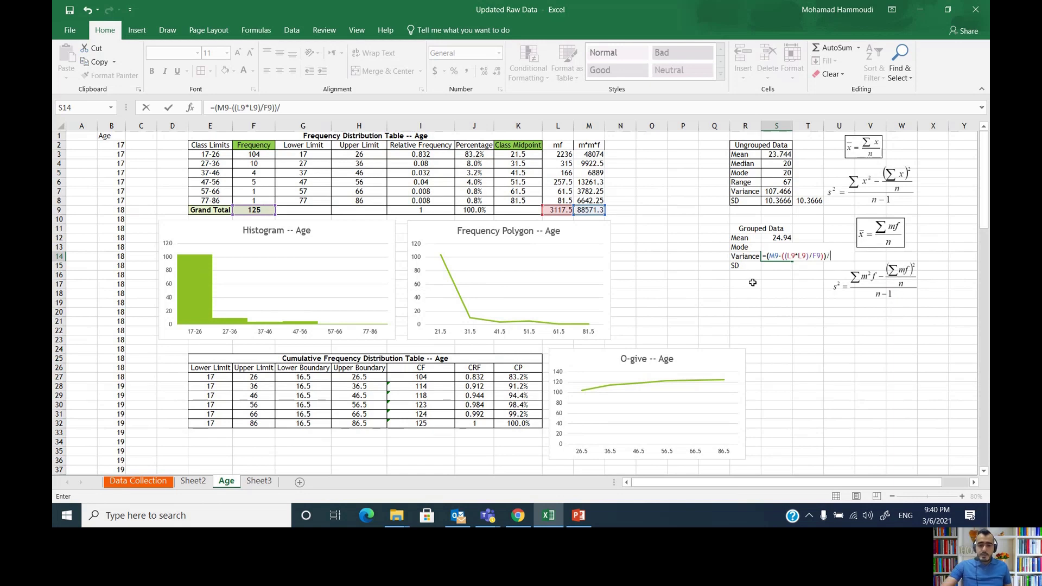
{"action": "left_click", "coordinate": [253, 210]}
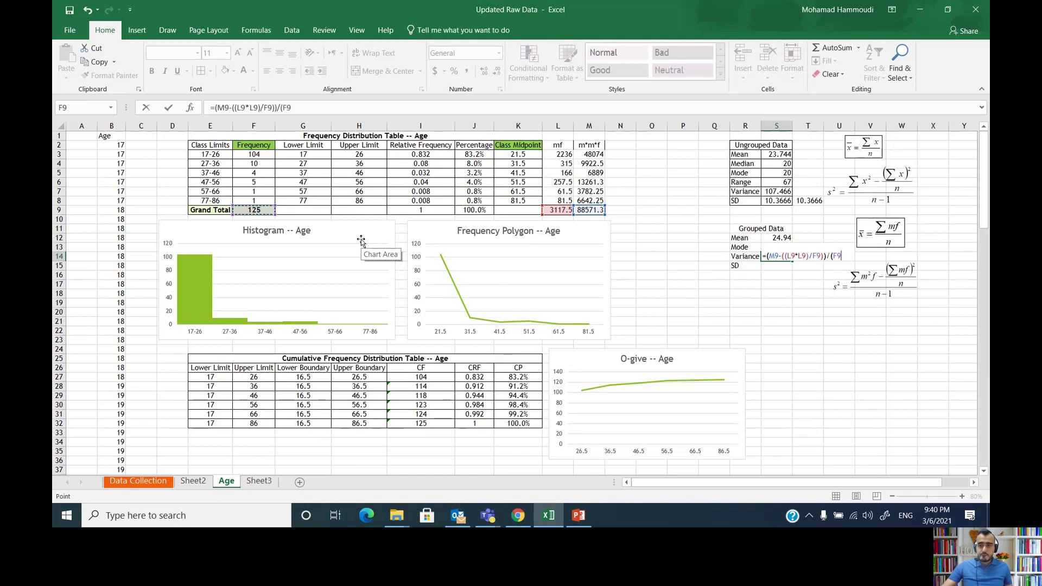
{"action": "type", "text": "-"}
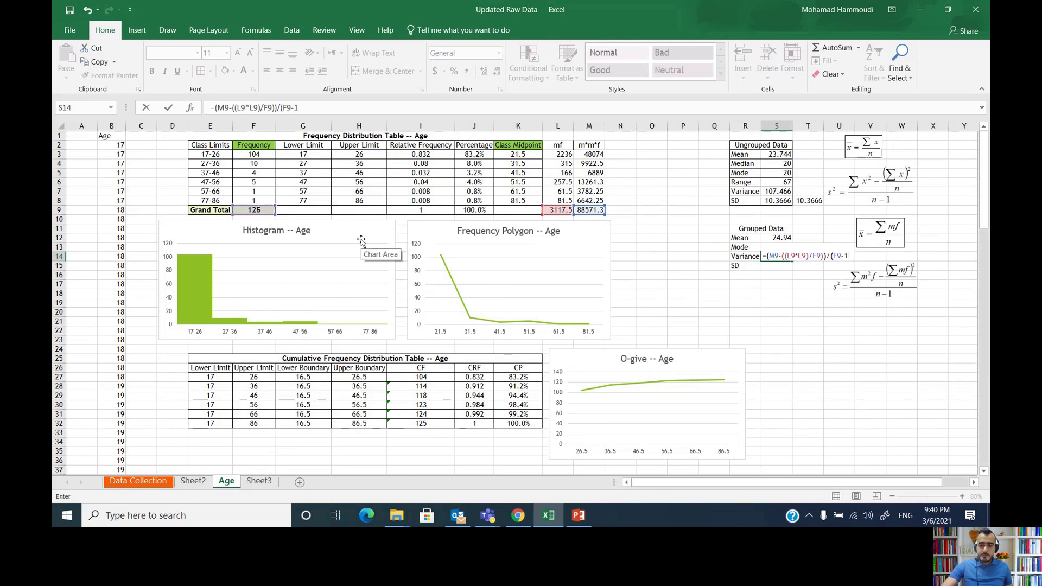
{"action": "type", "text": "1)"}
{"action": "key", "text": "Return"}
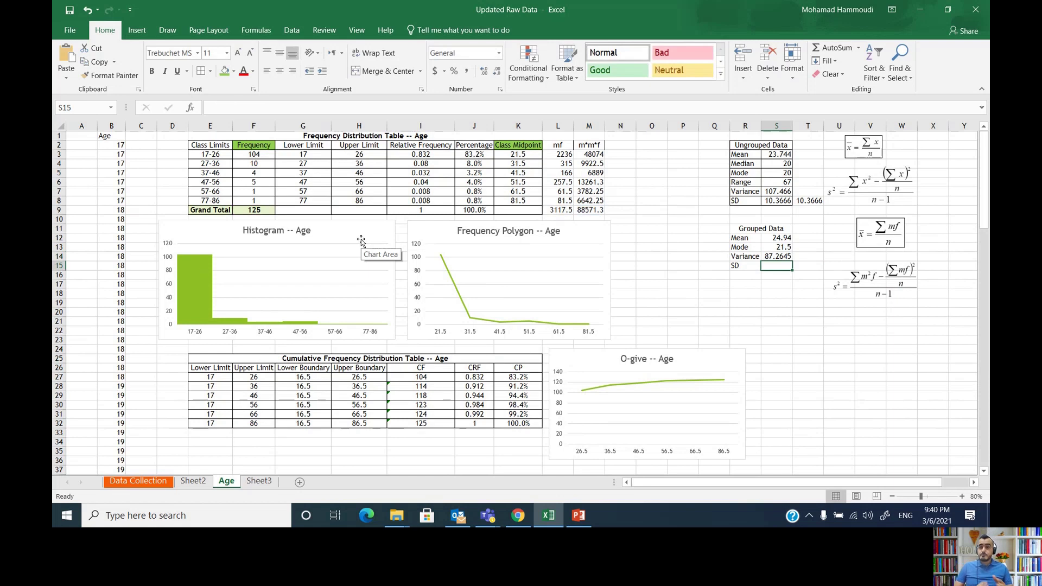
{"action": "left_click", "coordinate": [781, 256]}
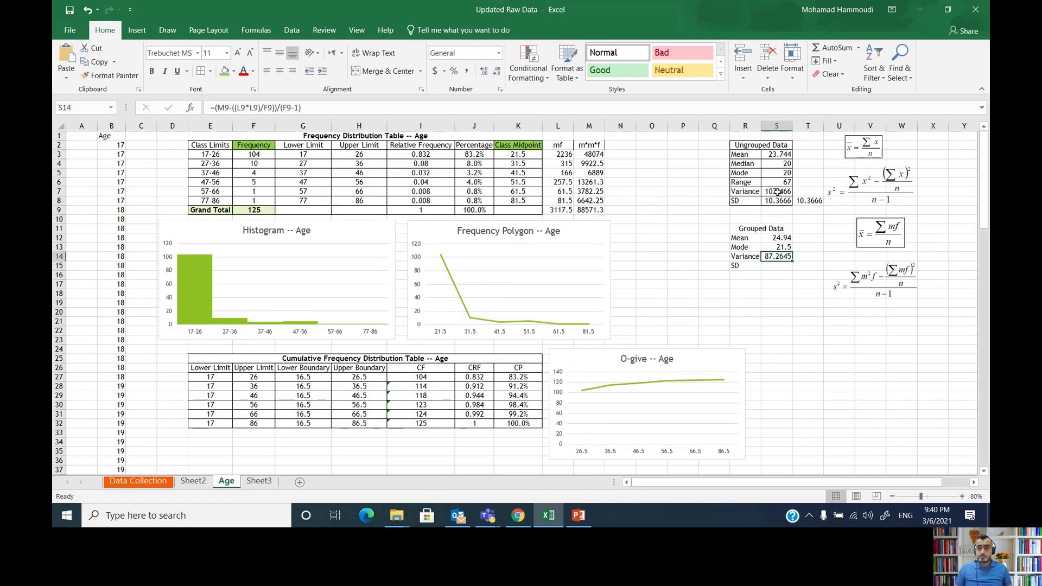
{"action": "left_click", "coordinate": [777, 191]}
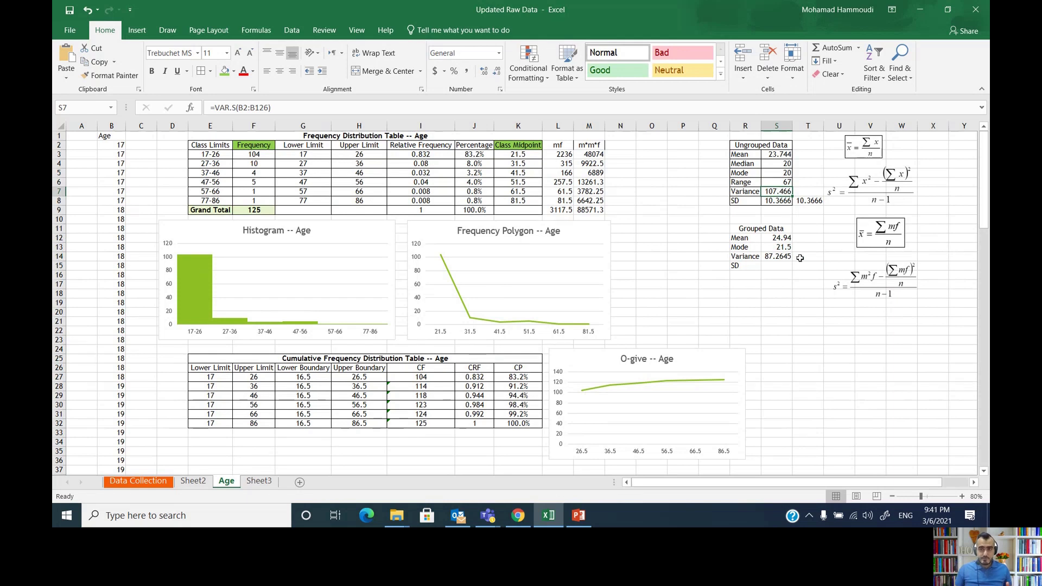
- Calculate the grouped-data standard deviation in S15 as the square root of the variance, using SQRT on S14
{"action": "left_click", "coordinate": [780, 265]}
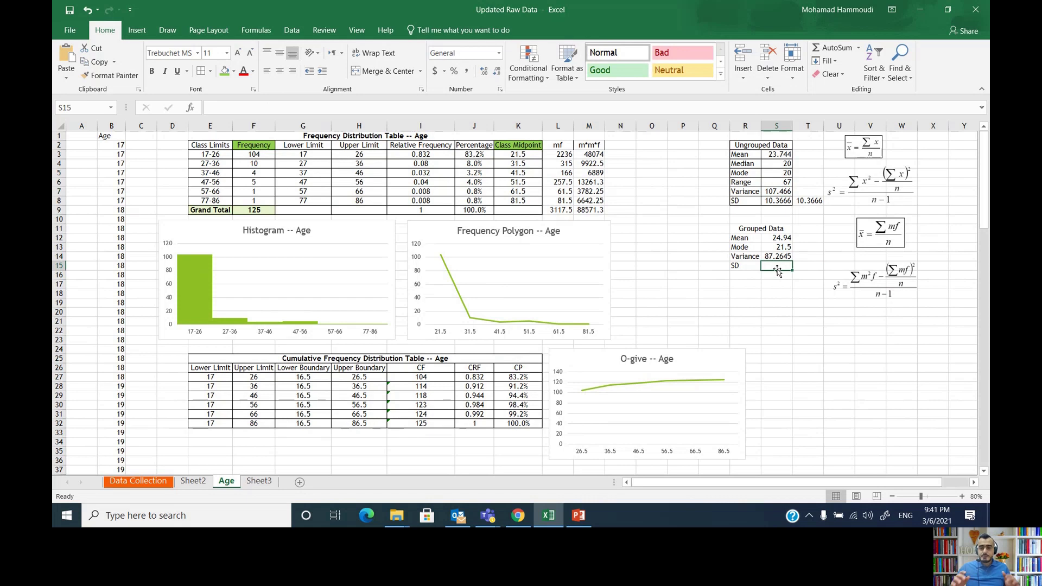
{"action": "type", "text": "="}
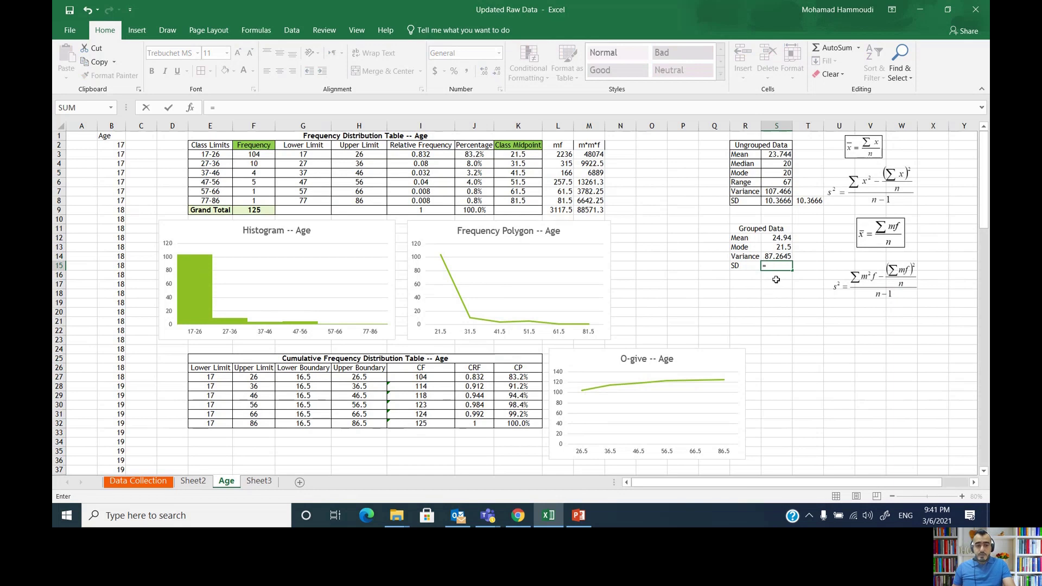
{"action": "type", "text": "s"}
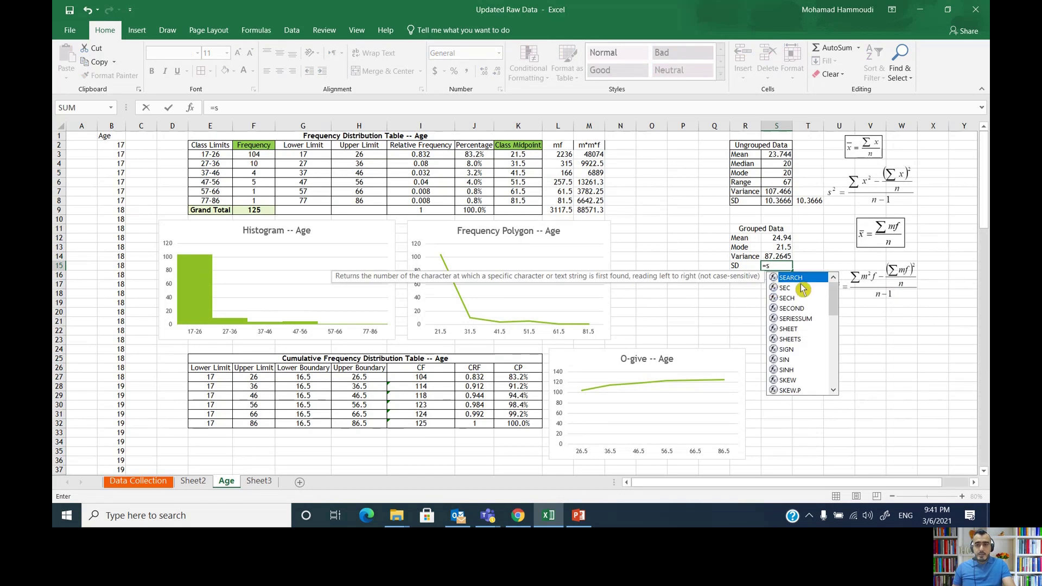
{"action": "type", "text": "q"}
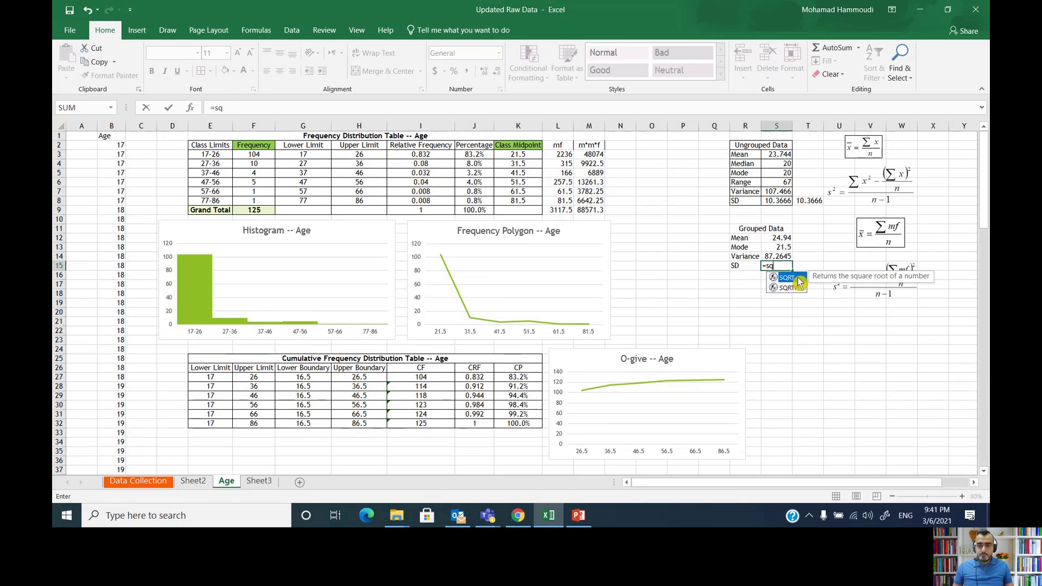
{"action": "double_click", "coordinate": [799, 281]}
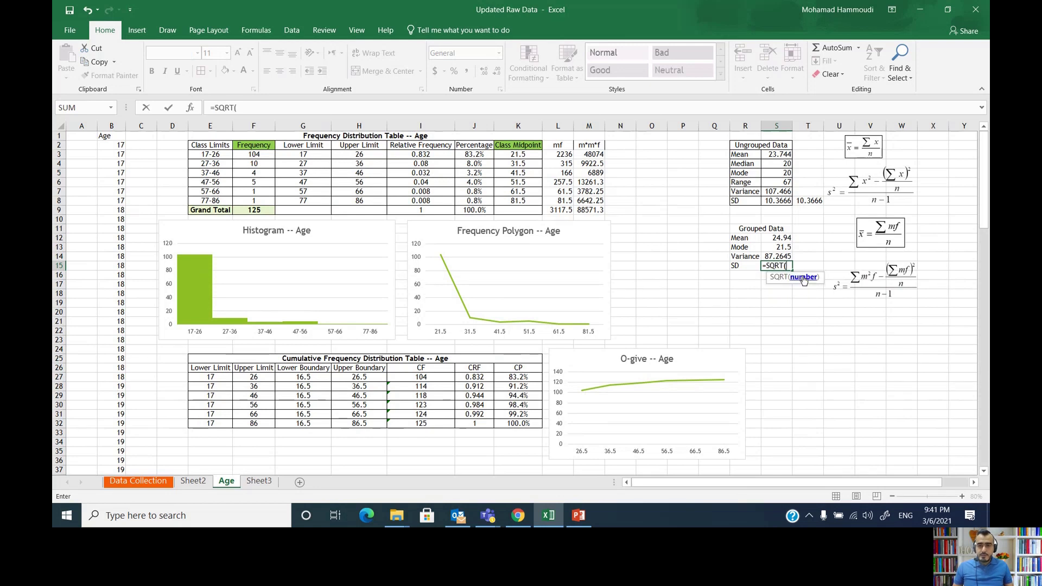
{"action": "left_click", "coordinate": [777, 257]}
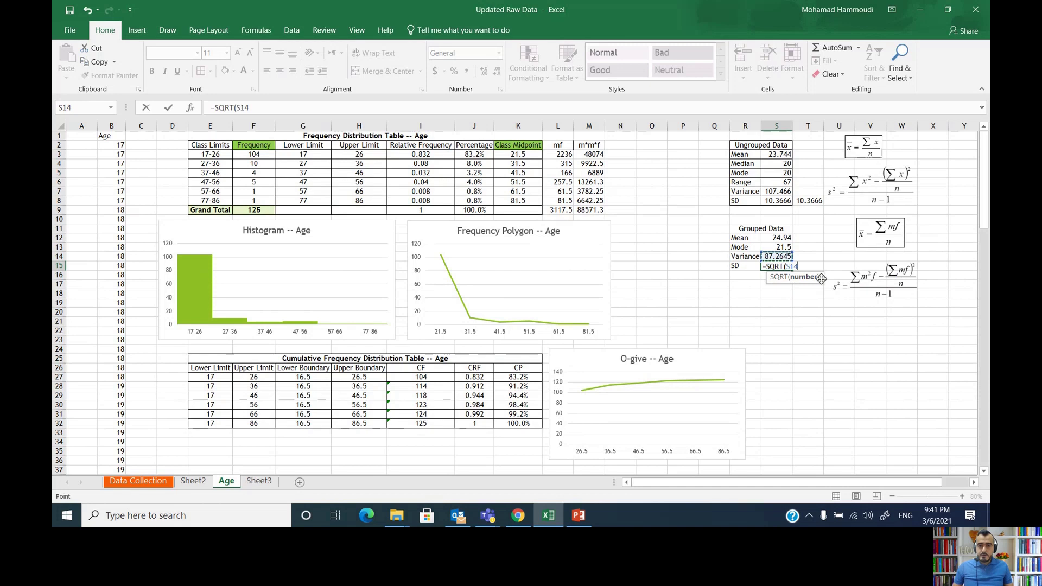
{"action": "key", "text": "Return"}
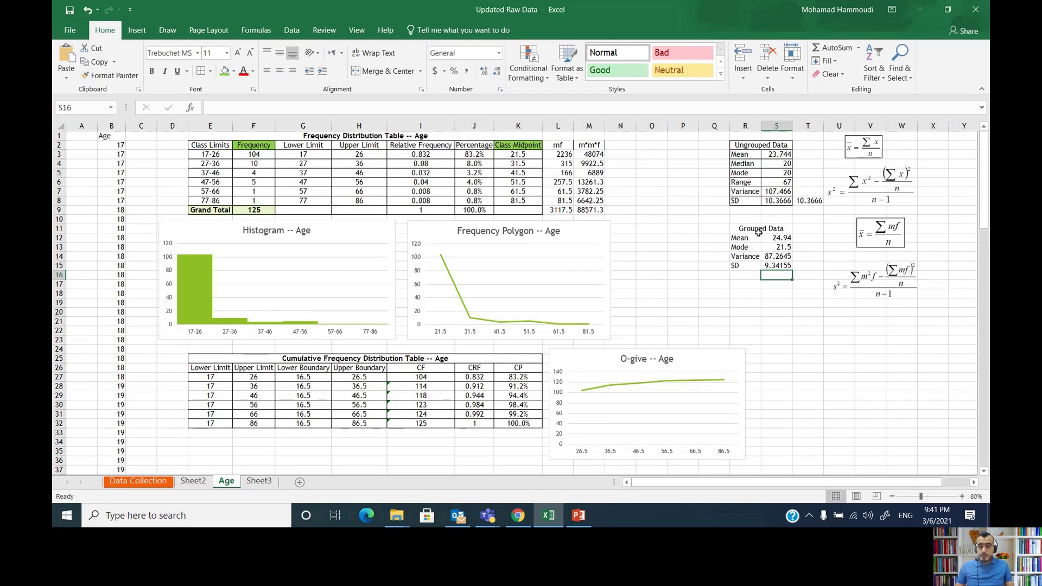
- Apply borders to all cells of the Grouped Data table, R11:S15
{"action": "left_click_drag", "start_coordinate": [748, 221], "coordinate": [774, 265]}
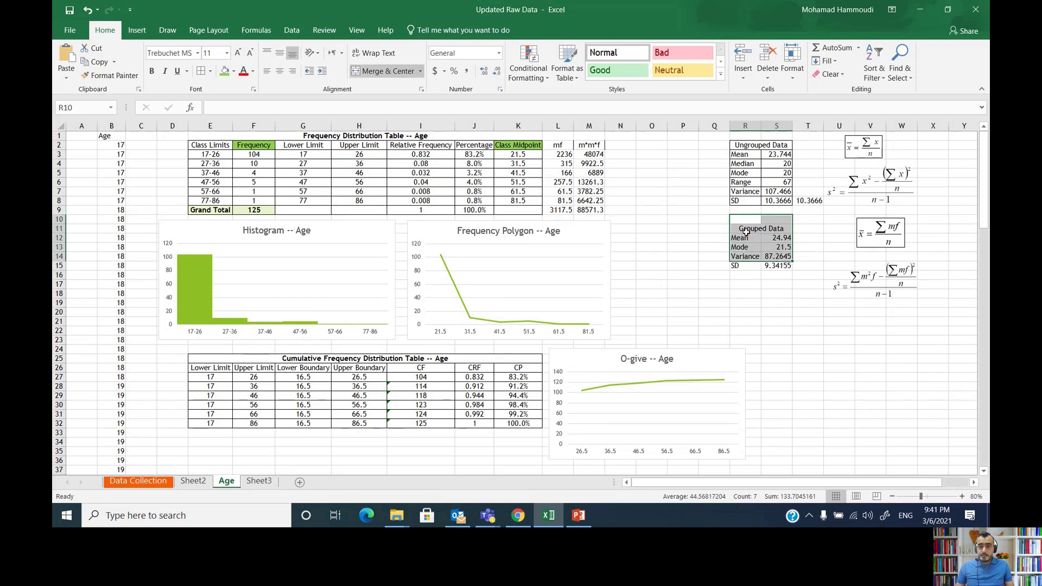
{"action": "left_click_drag", "start_coordinate": [746, 229], "coordinate": [769, 265]}
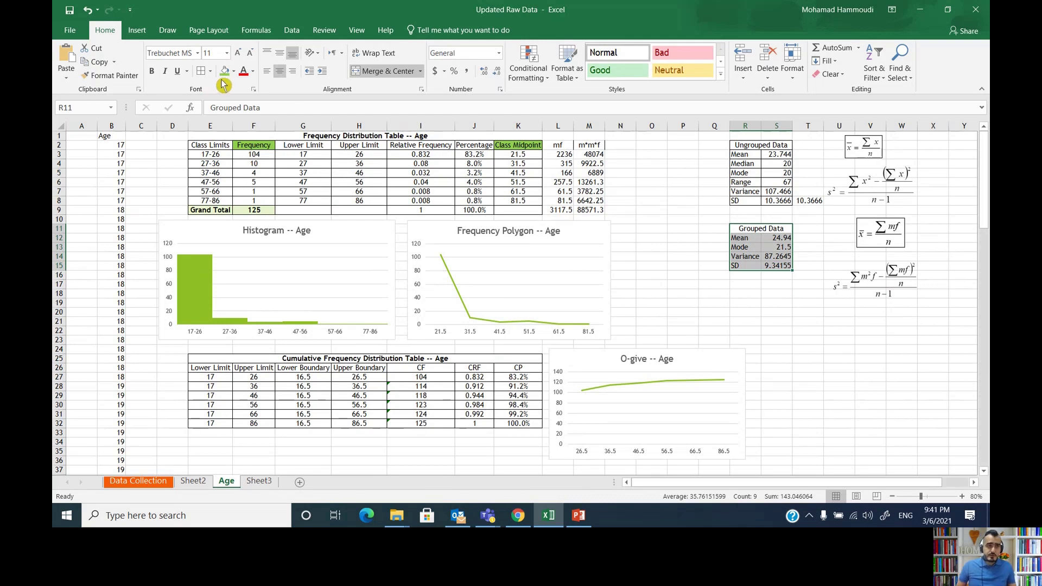
{"action": "left_click", "coordinate": [202, 72]}
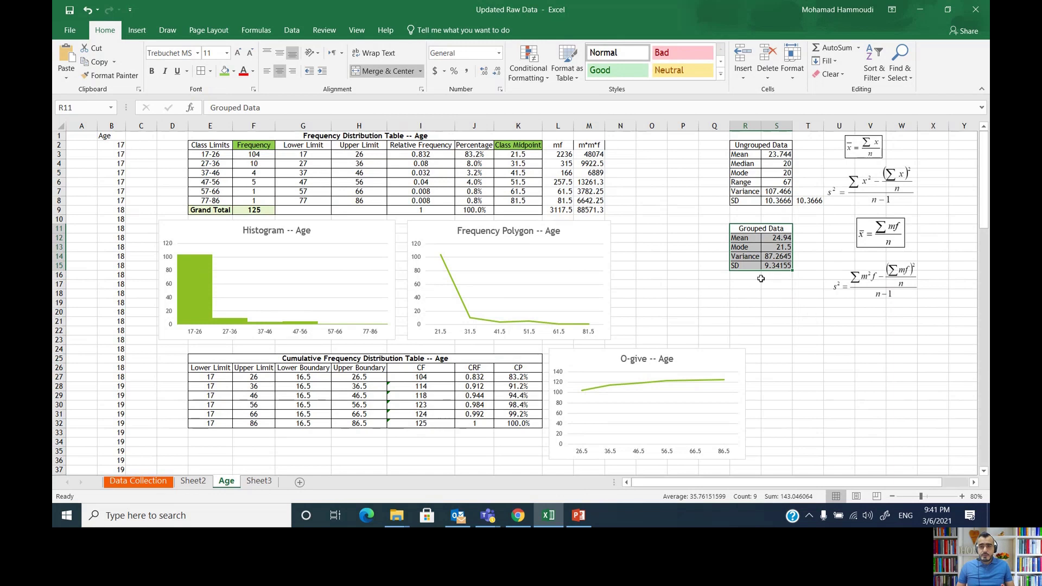
{"action": "left_click", "coordinate": [759, 277]}
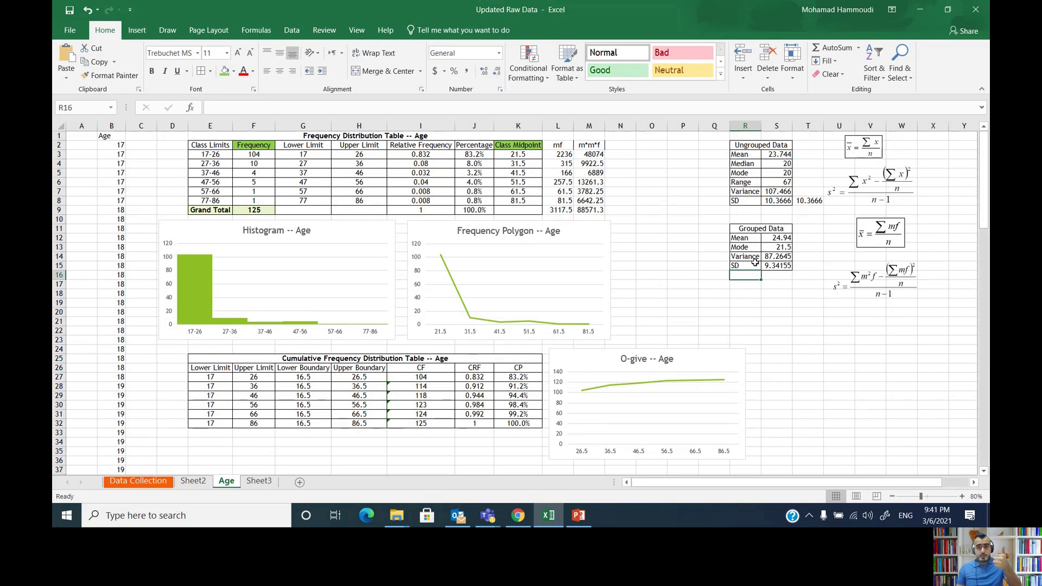
- Review the Ungrouped Data and Grouped Data tables and switch to the Phase III requirements slide in PowerPoint
{"action": "left_click", "coordinate": [775, 142]}
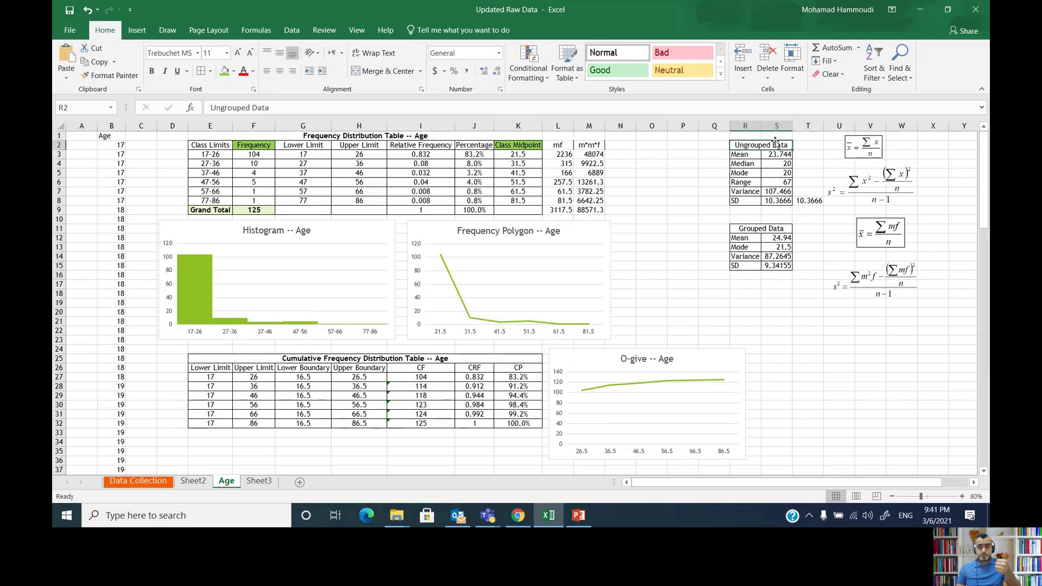
{"action": "left_click", "coordinate": [751, 231]}
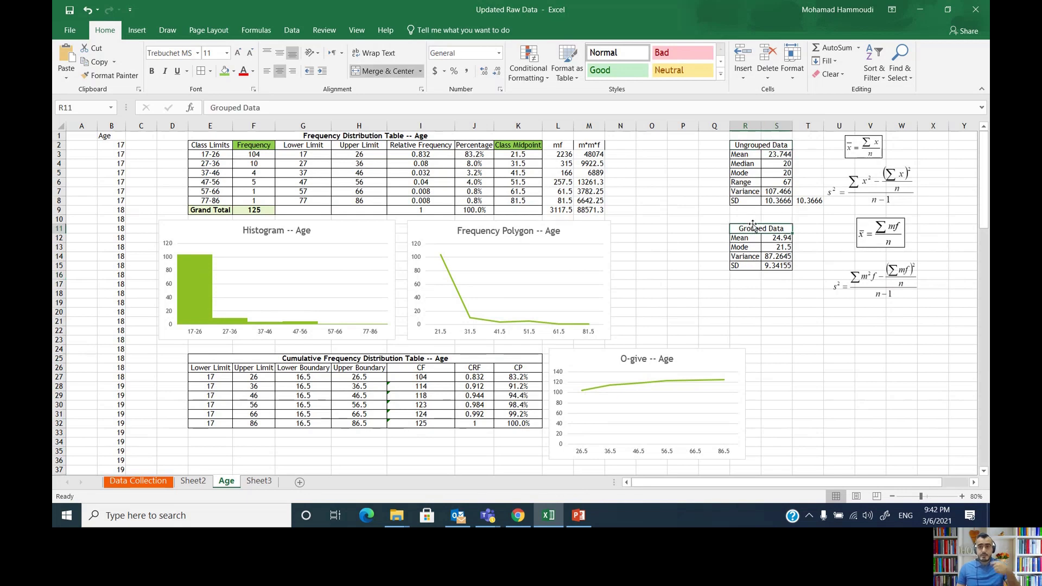
{"action": "left_click", "coordinate": [765, 142]}
{"action": "left_click", "coordinate": [764, 228]}
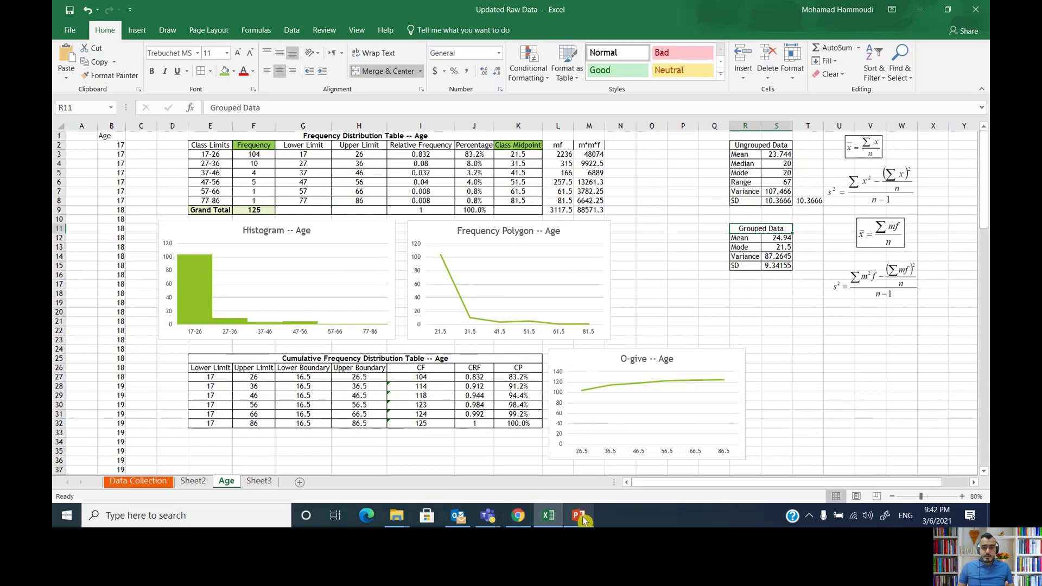
{"action": "mouse_move", "coordinate": [584, 520]}
{"action": "left_click", "coordinate": [581, 473]}
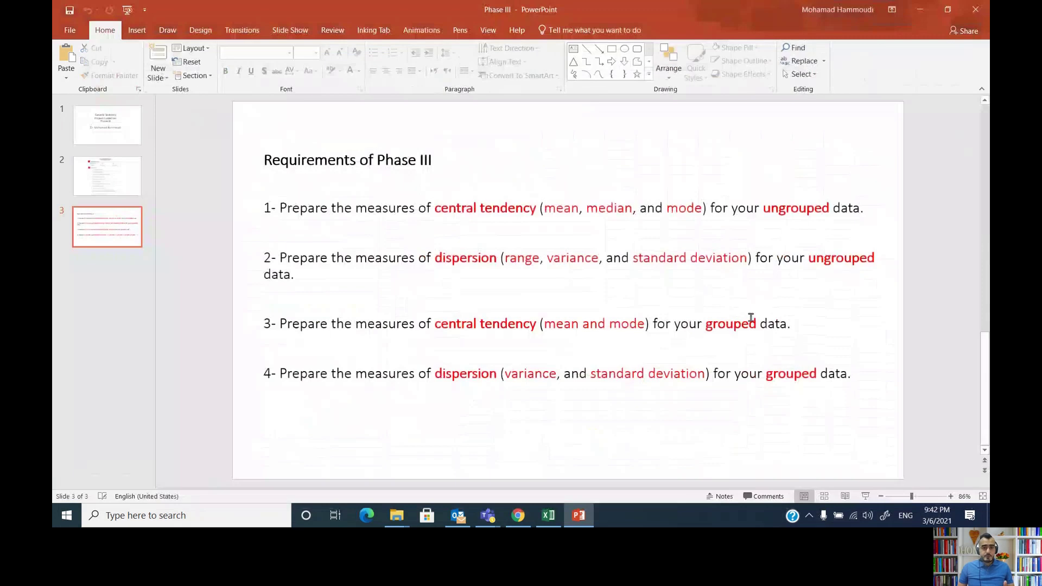